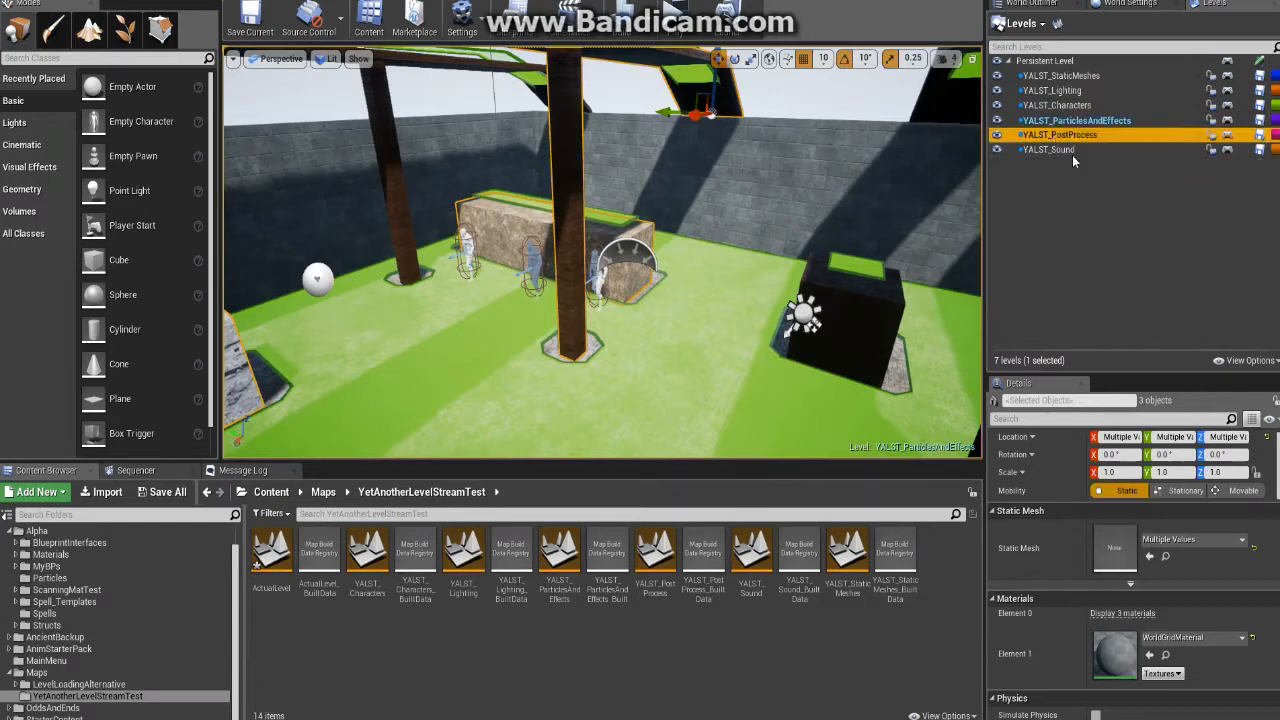
Step: Make the Persistent Level the current level and select its matching ActualLevel asset in the YetAnotherLevelStreamTest folder
left_click(1083, 63)
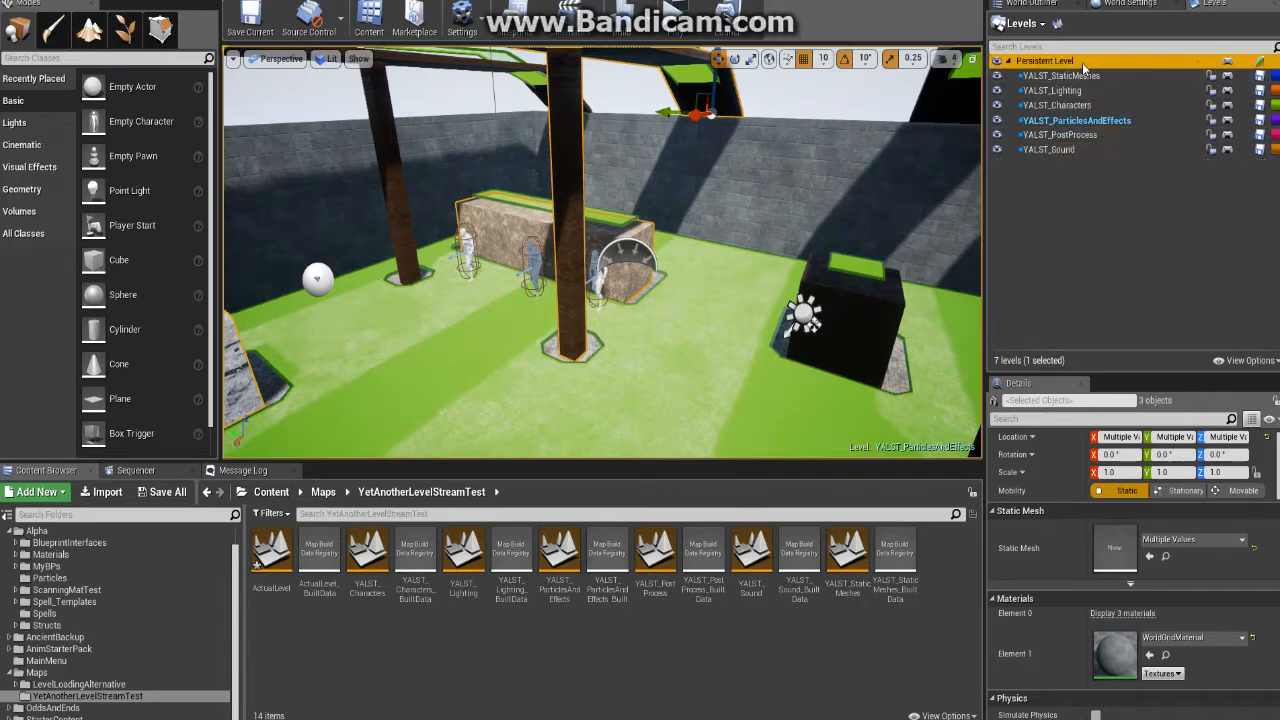
double_click(1082, 62)
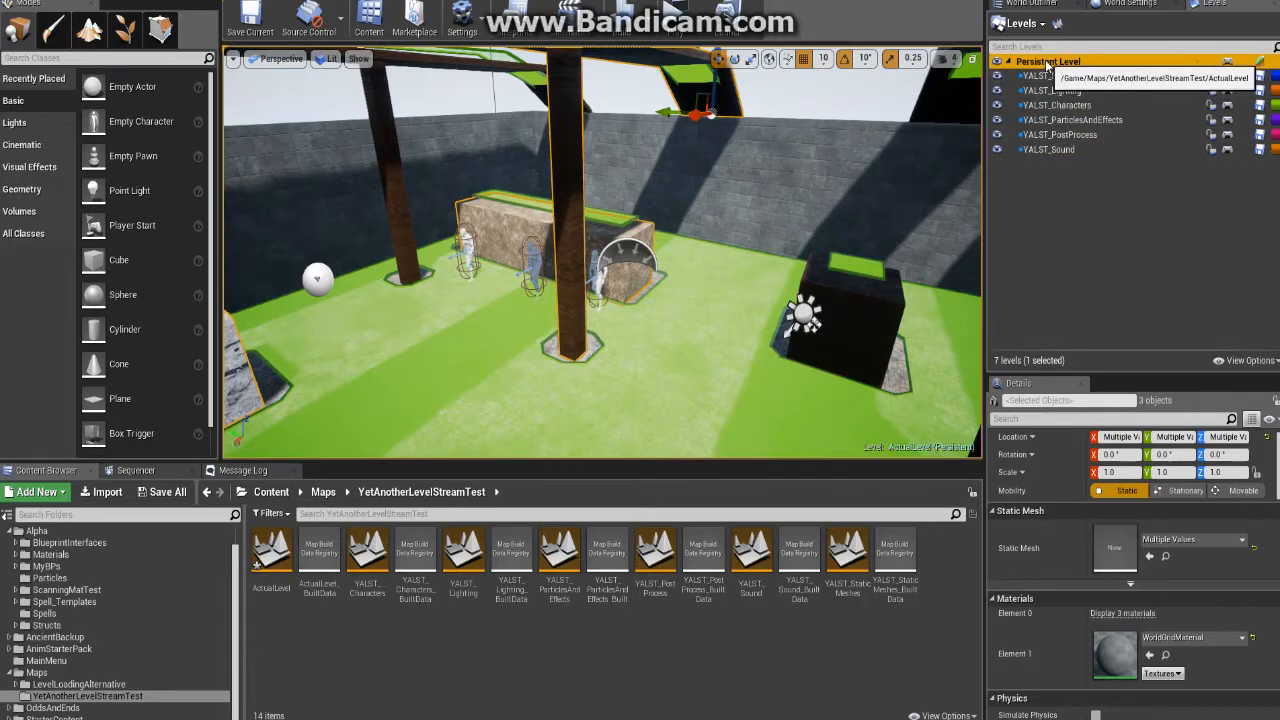
left_click(270, 556)
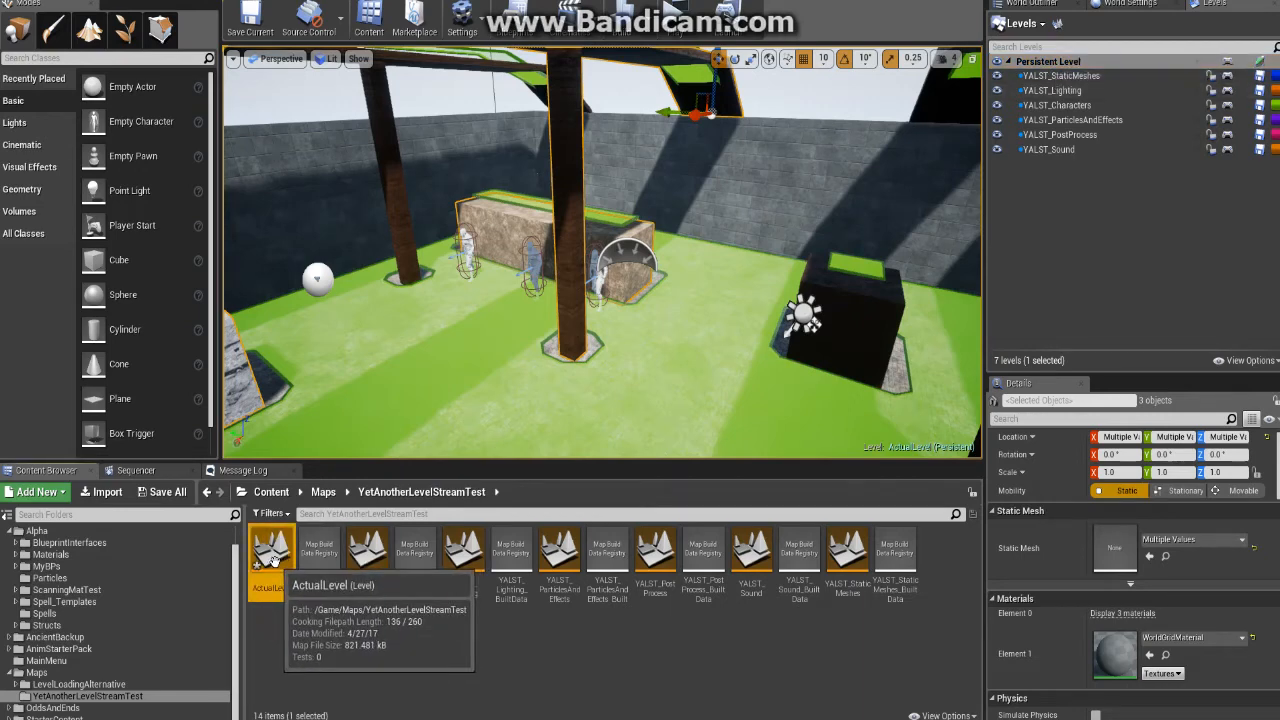
Step: Look over the YALST sublevel assets and the ActualLevel asset in the YetAnotherLevelStreamTest folder
left_click(1041, 25)
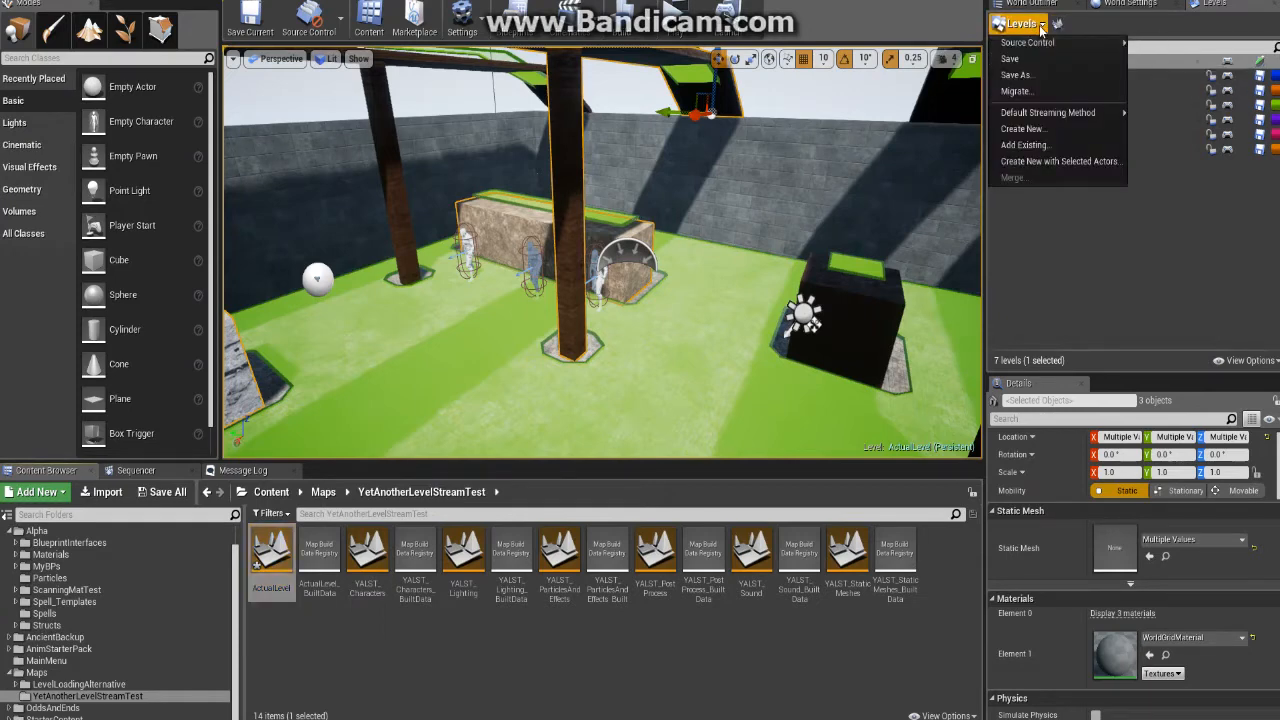
left_click(382, 570)
left_click(466, 564)
left_click(562, 558)
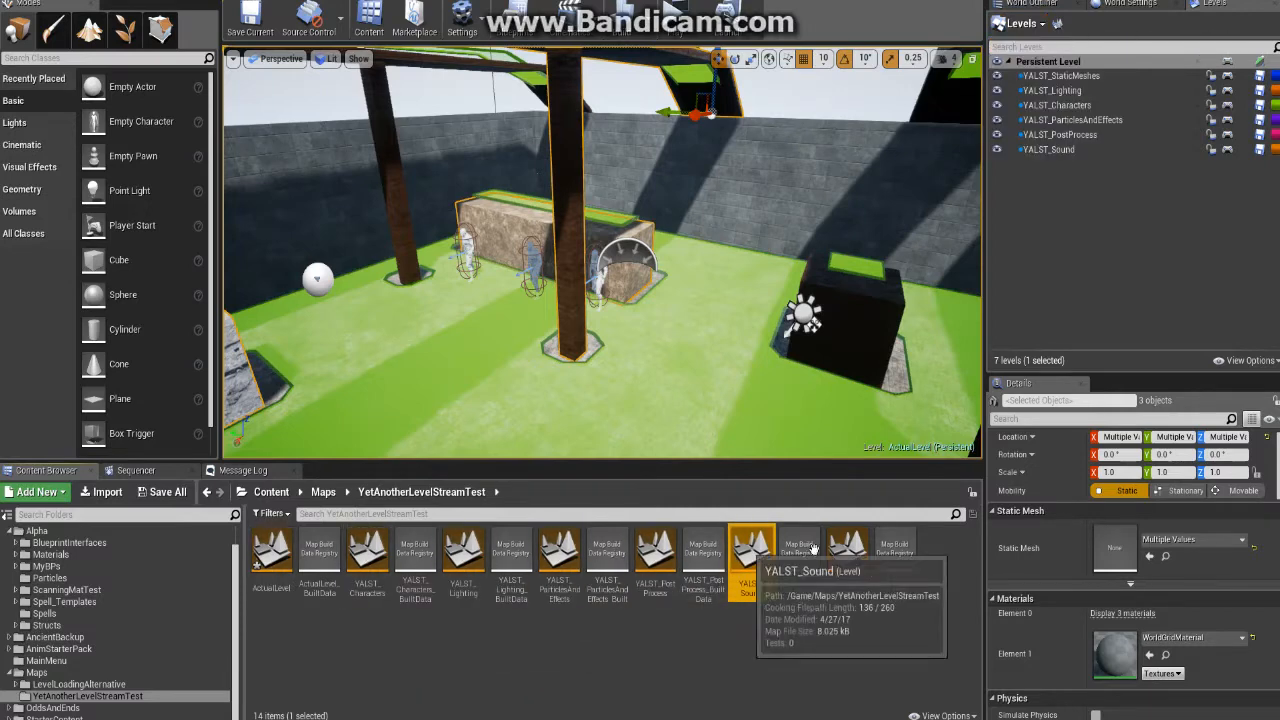
left_click(456, 640)
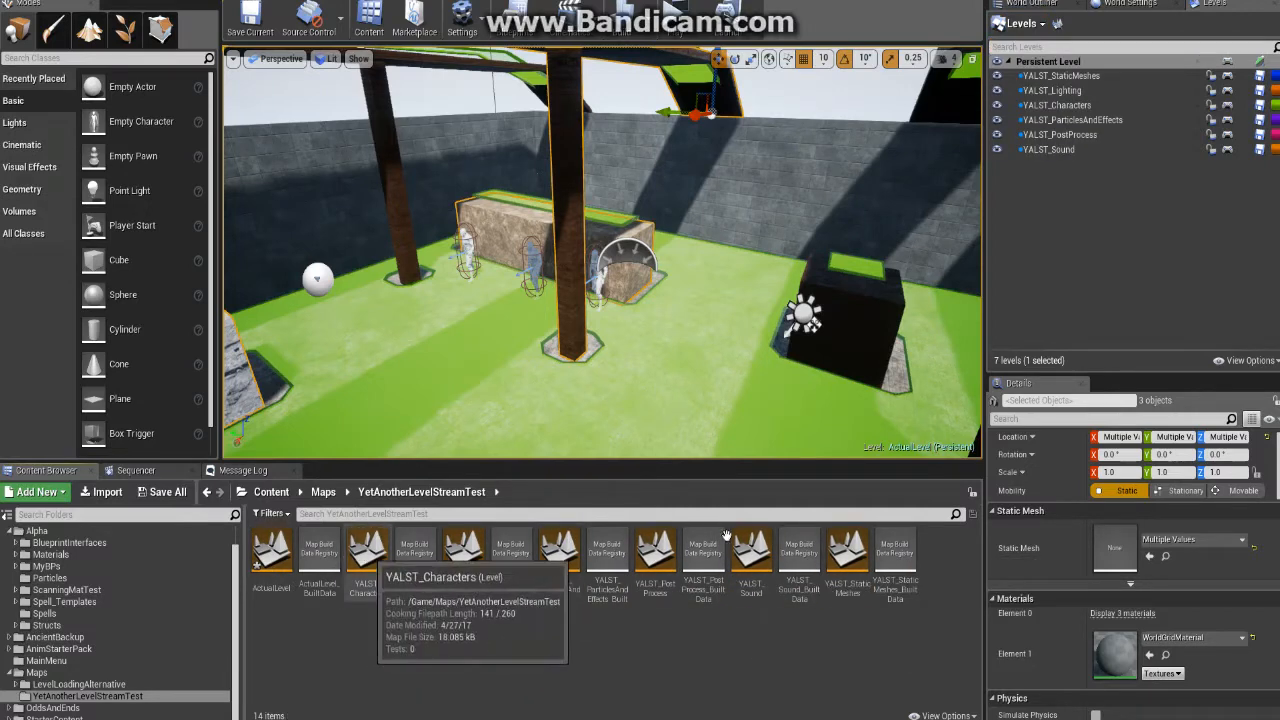
left_click(256, 578)
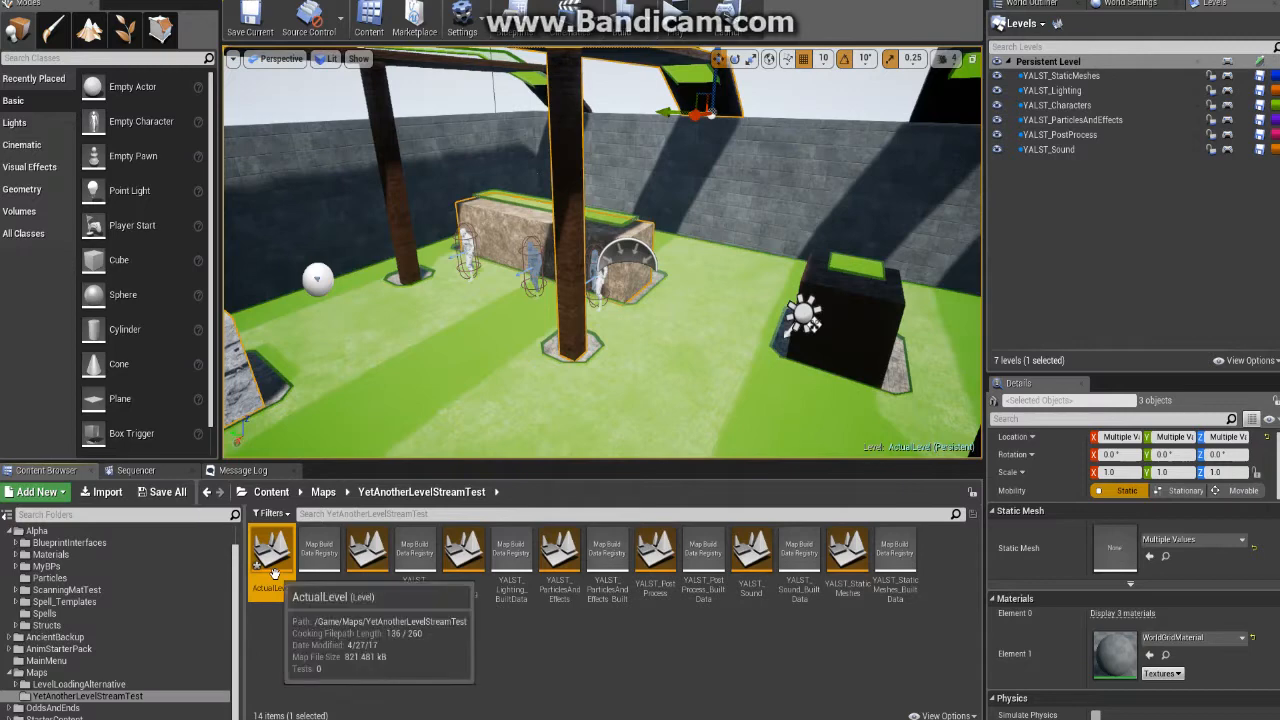
Step: Try adding the six existing YALST sublevels, from YALST_Characters to YALST_StaticMeshes, to the Persistent Level
left_click(1042, 28)
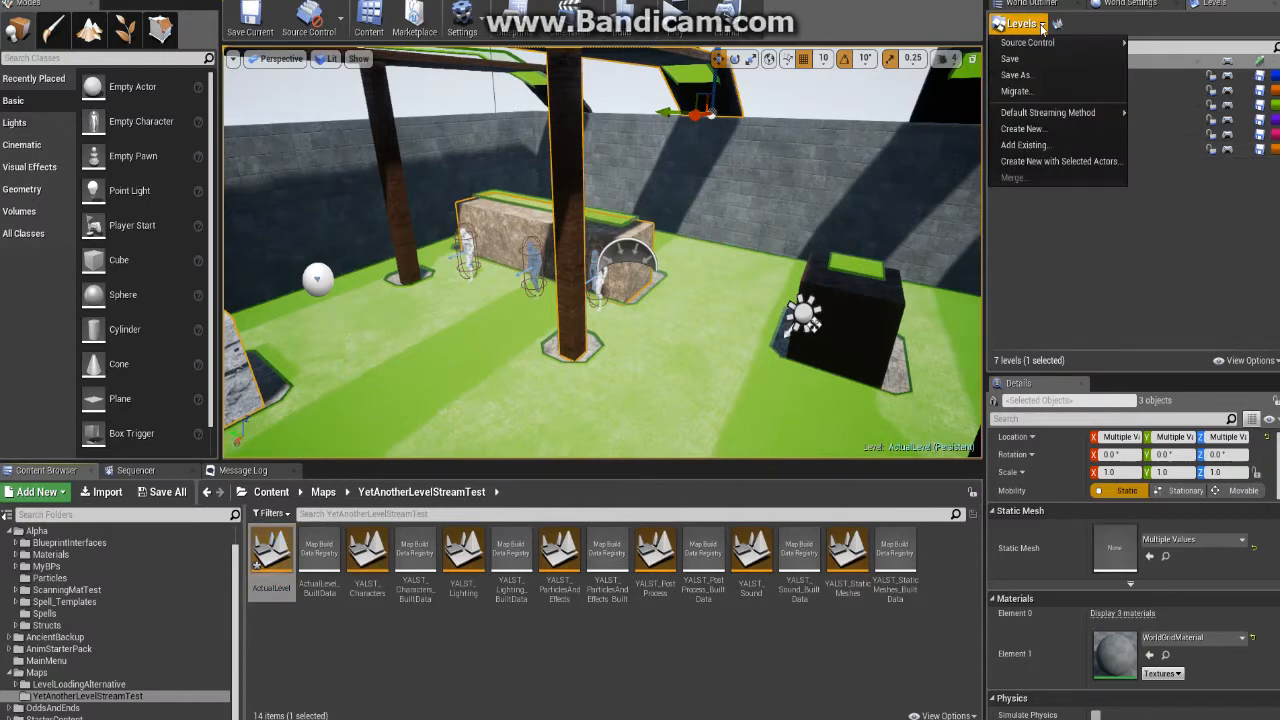
left_click(1030, 145)
left_click(504, 160)
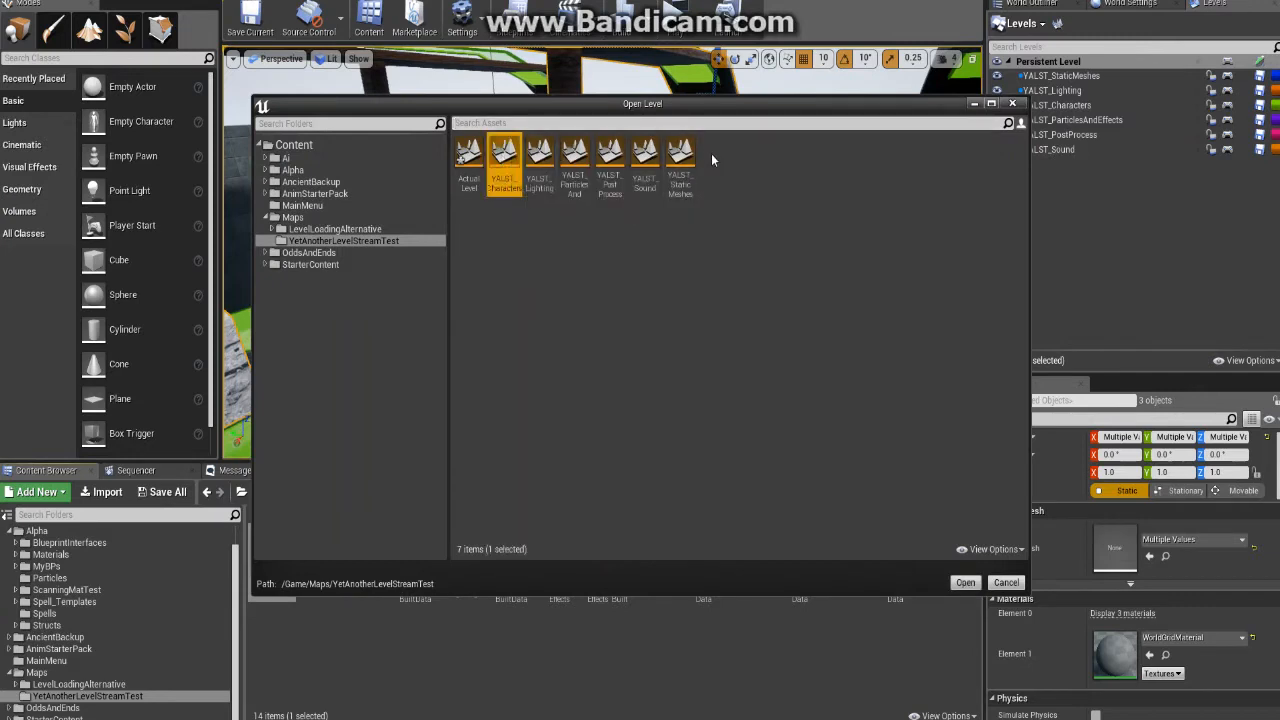
left_click(680, 160, "shift")
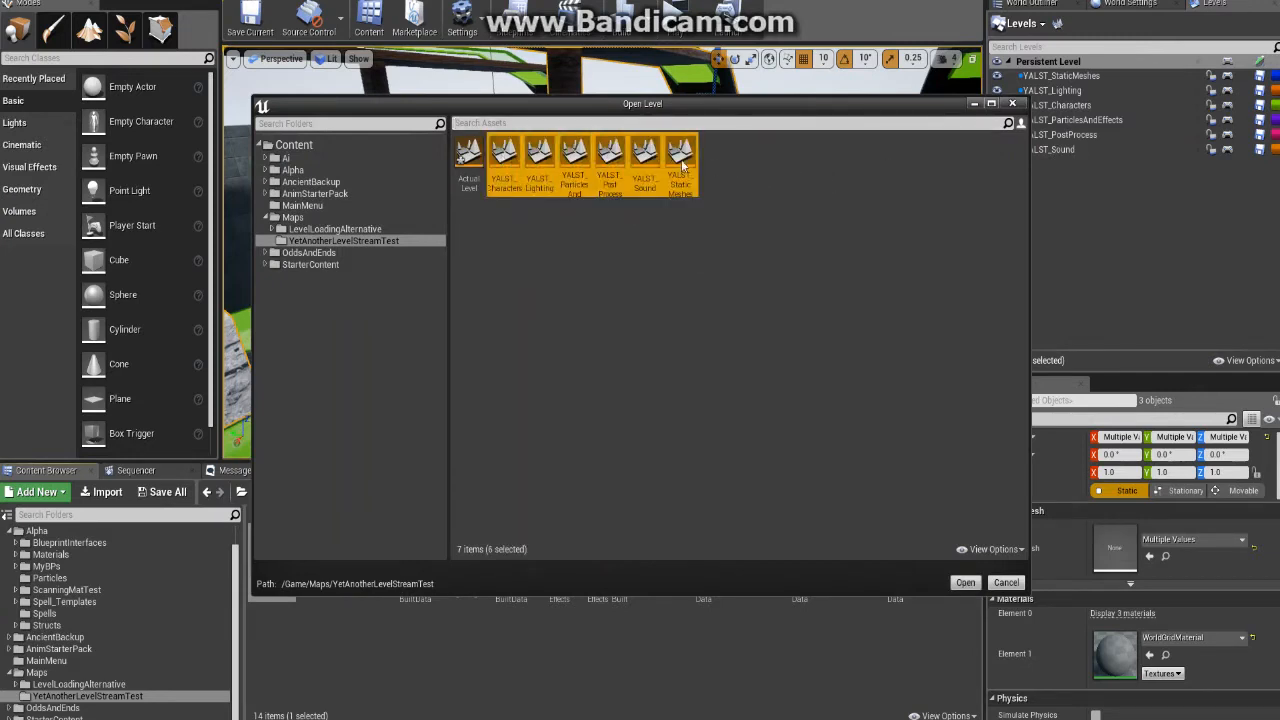
left_click(514, 160)
left_click(515, 160)
left_click(680, 160, "shift")
left_click(726, 280)
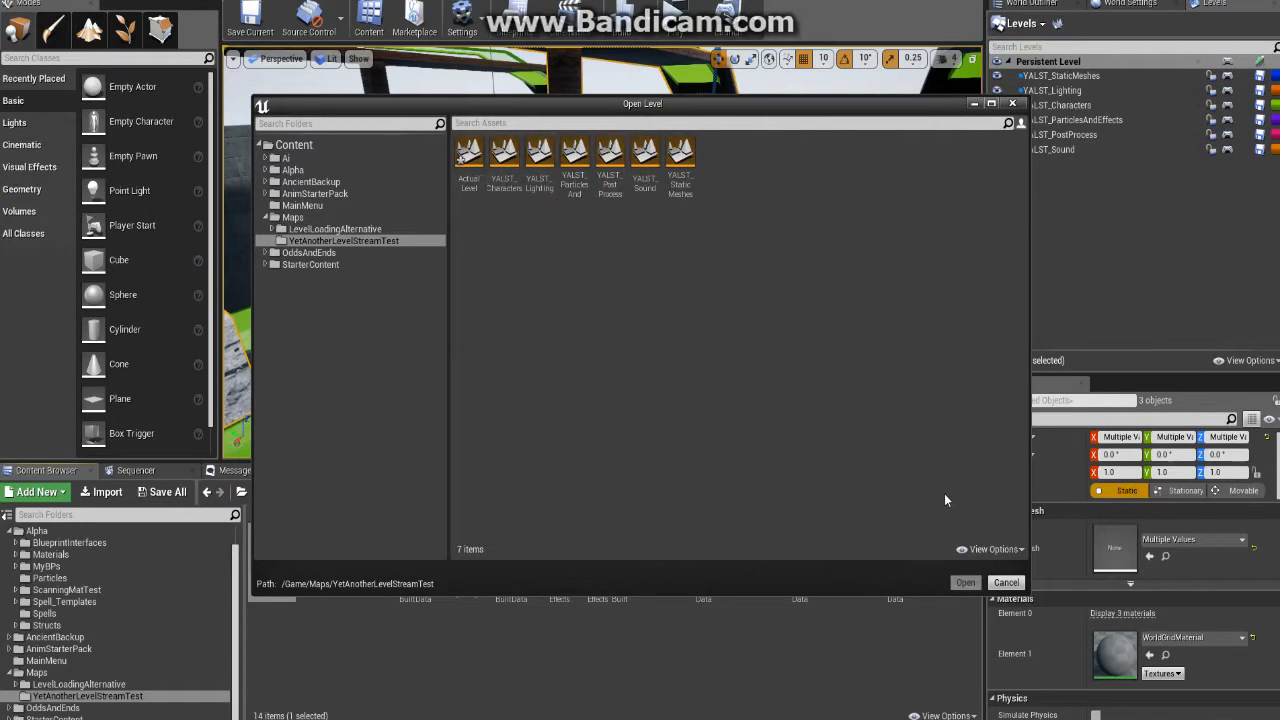
left_click(1017, 583)
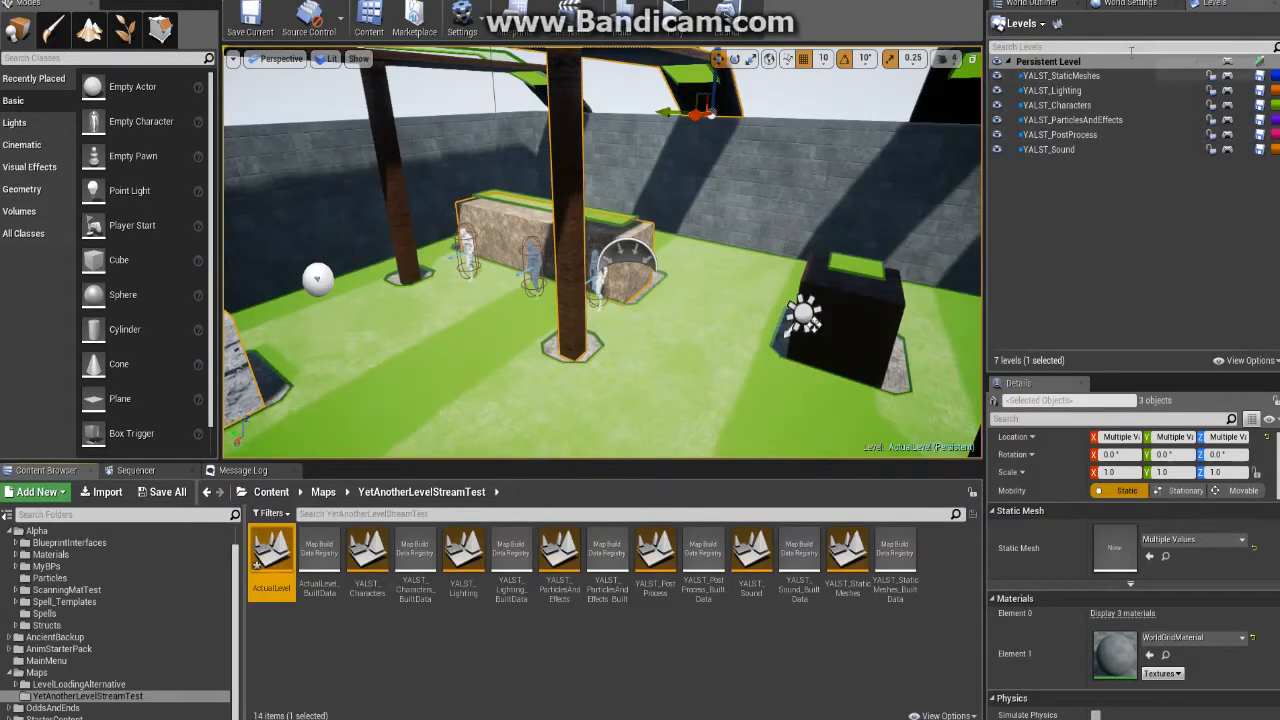
left_click(1058, 76)
left_click(1075, 76, "ctrl")
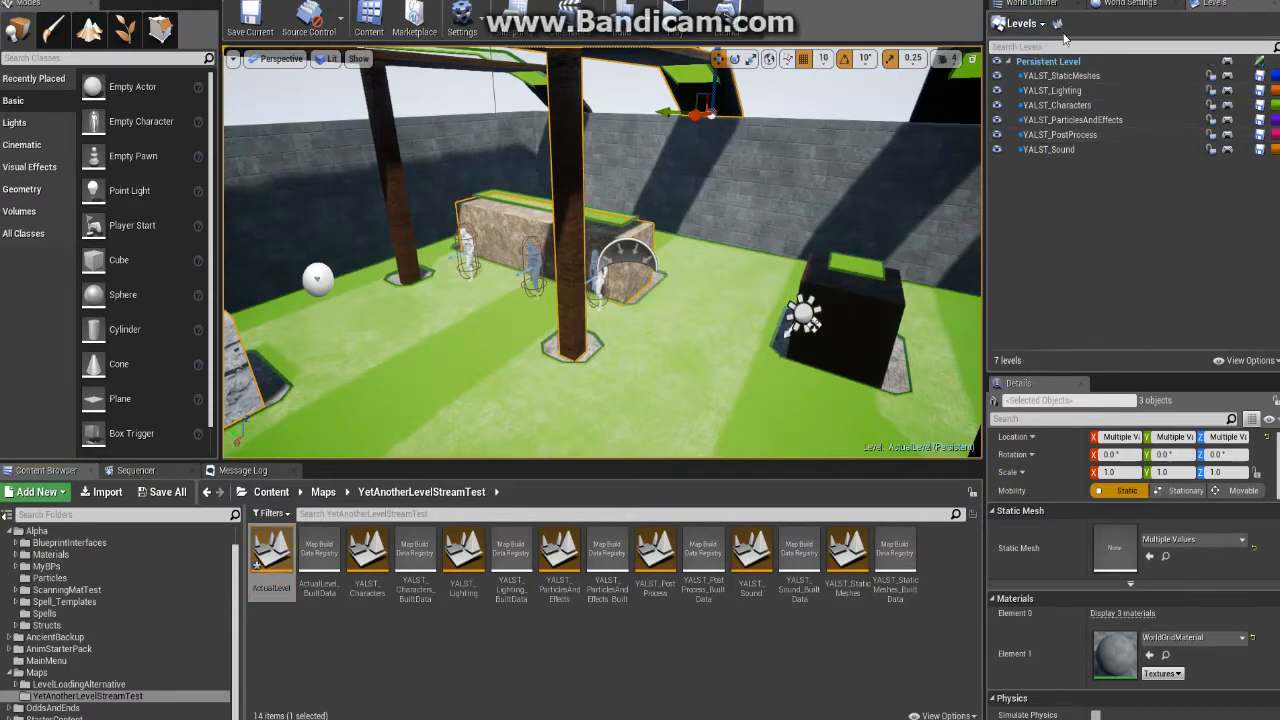
left_click(1043, 24)
mouse_move(1043, 43)
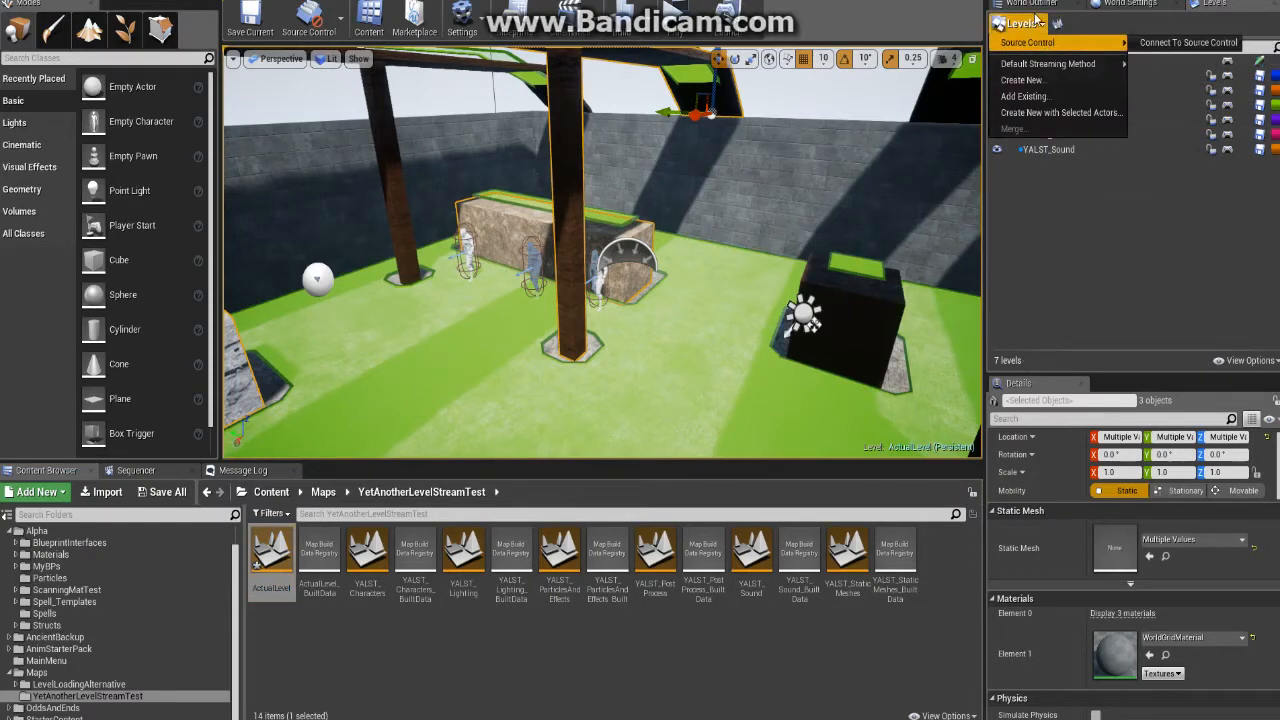
left_click(1043, 26)
left_click(1043, 26)
left_click(1043, 26)
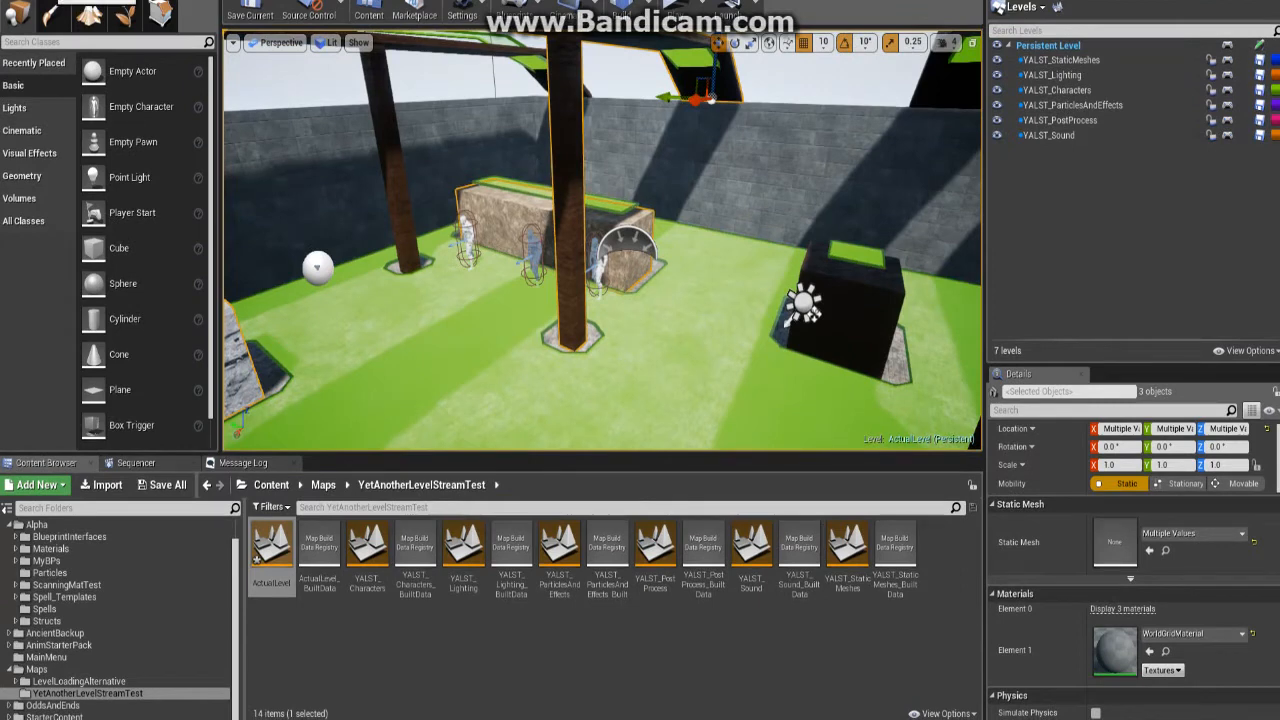
left_click(35, 1)
mouse_move(70, 1)
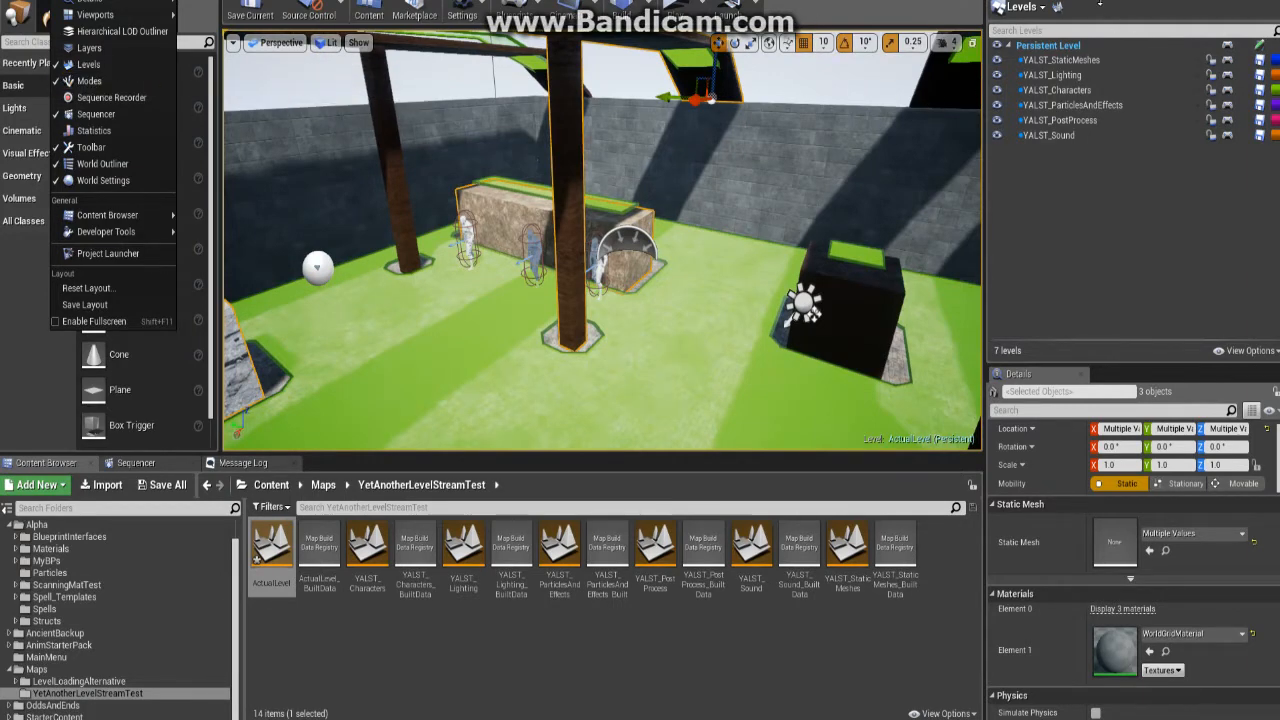
key("Escape")
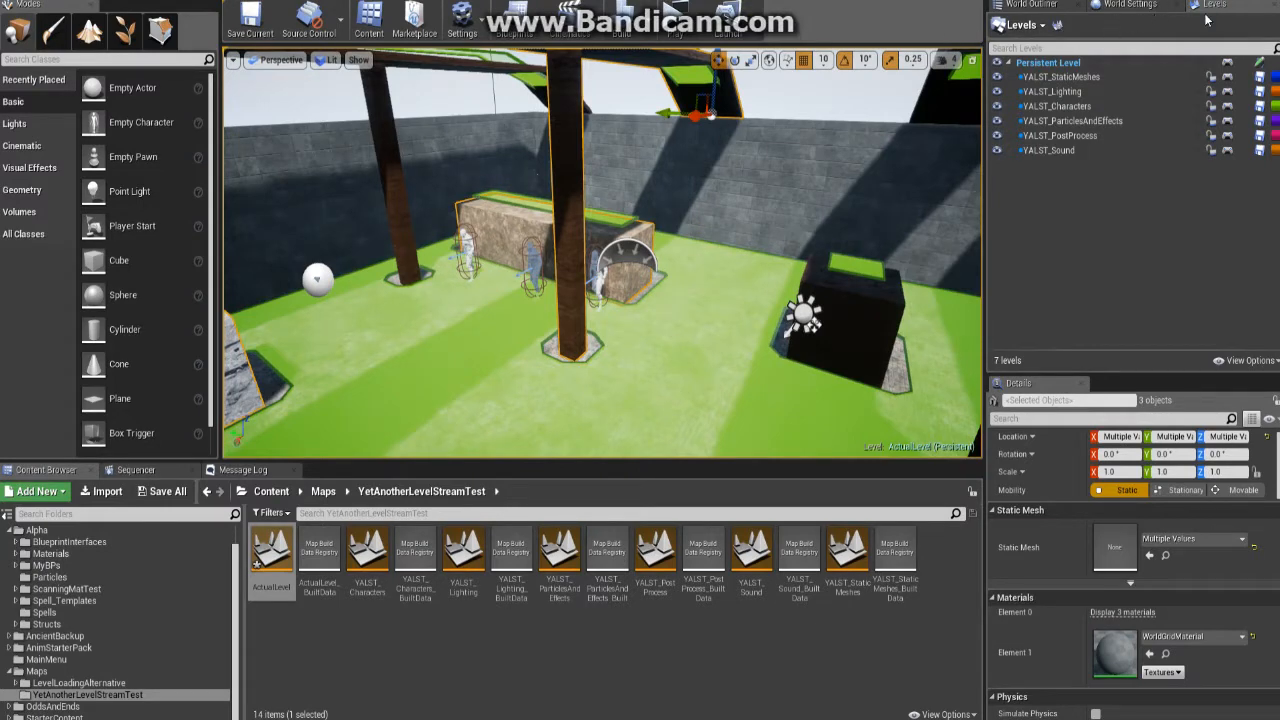
left_click(1090, 65)
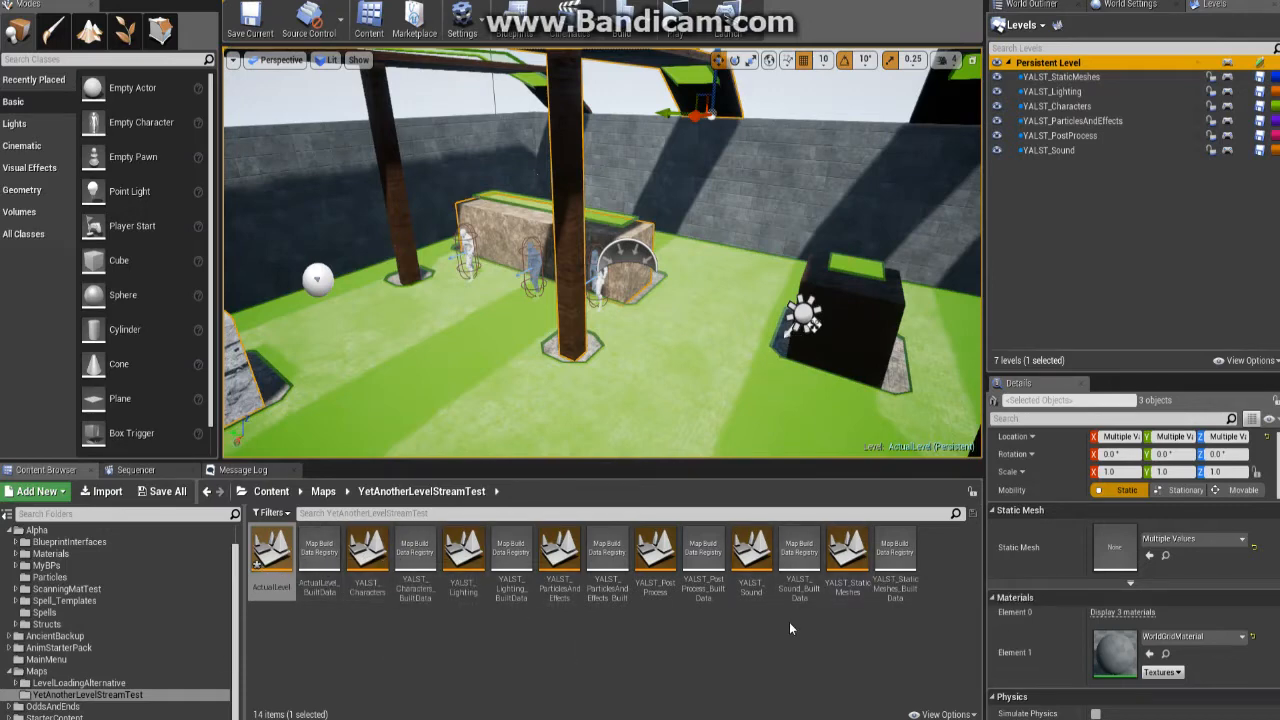
left_click(727, 641)
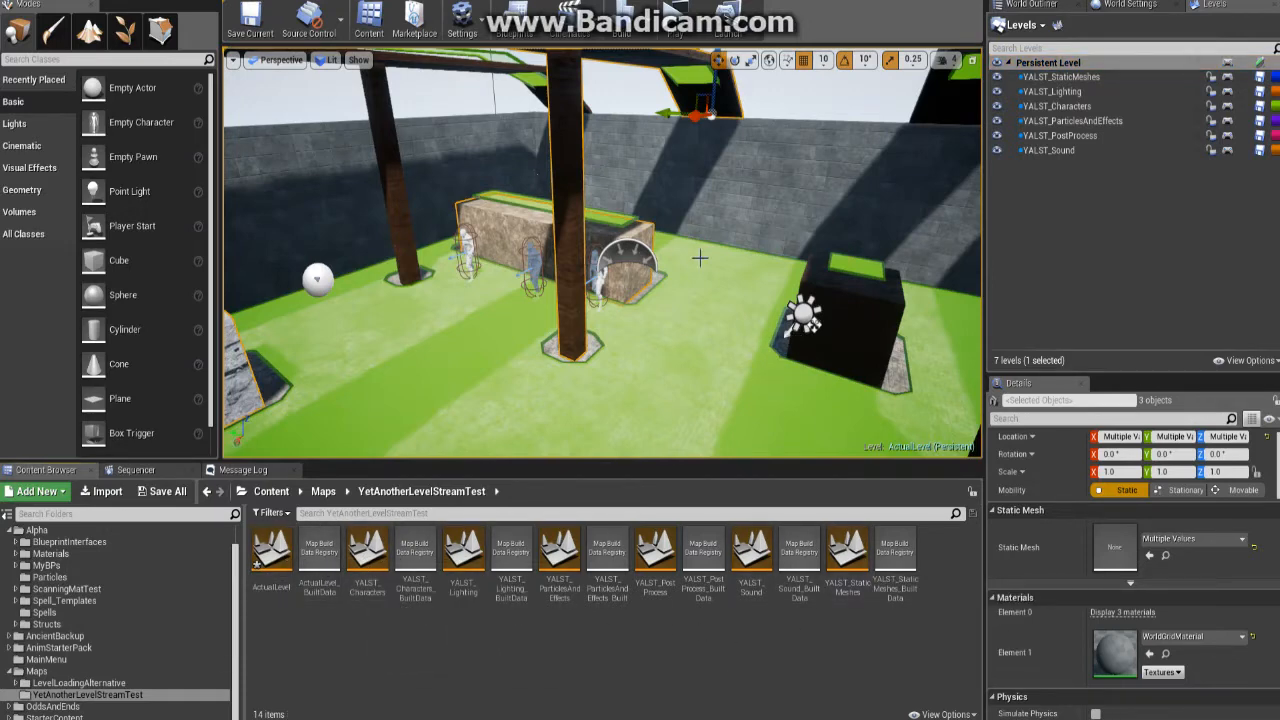
right_click_drag(700, 257, 358, 201)
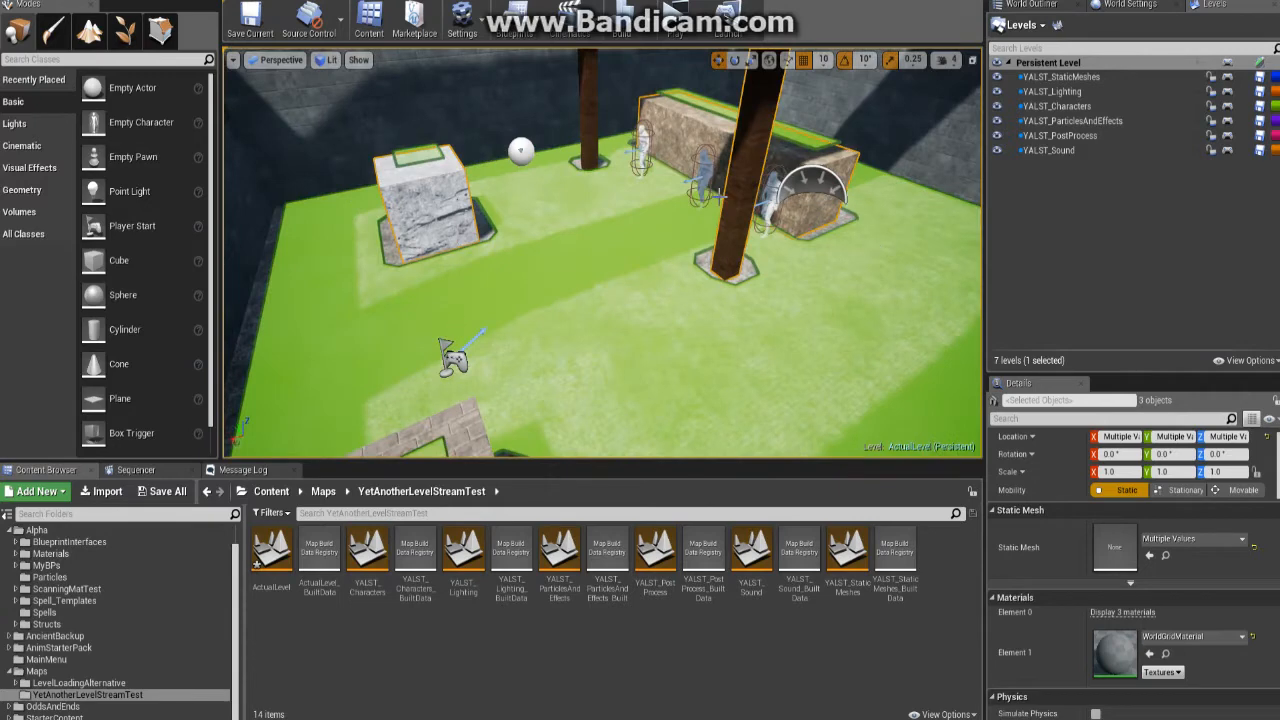
right_click_drag(602, 253, 736, 116)
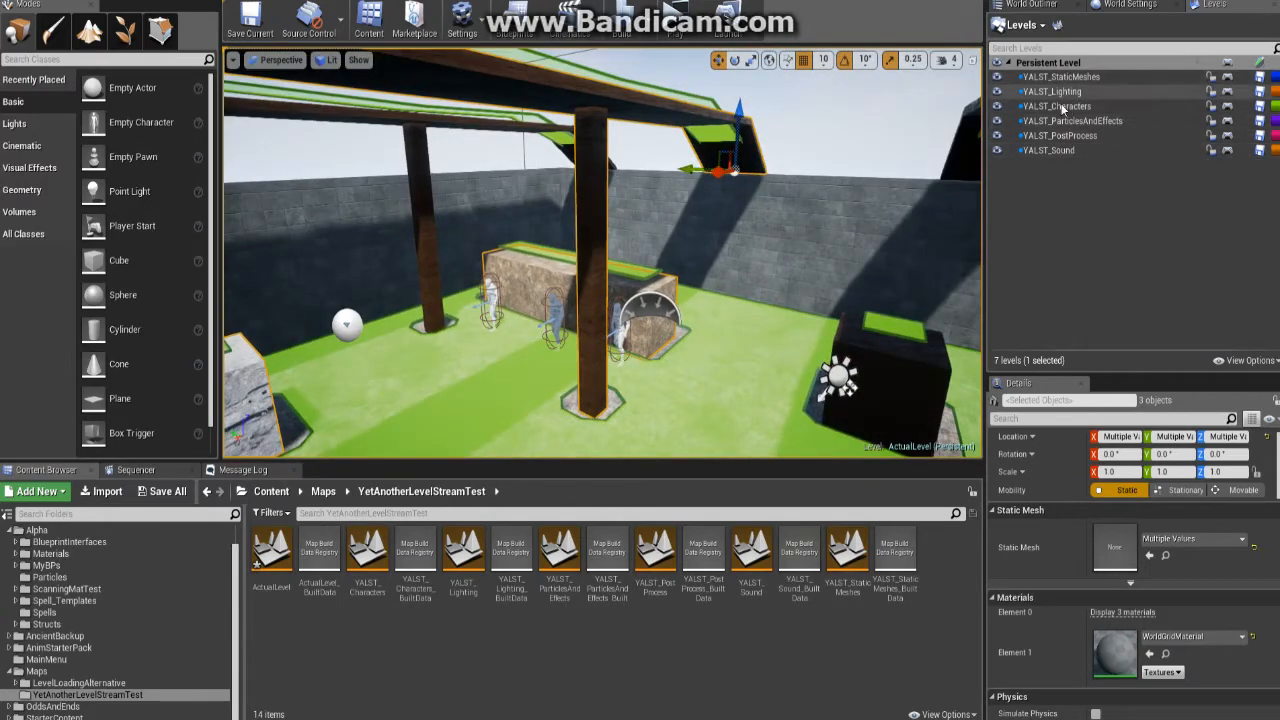
left_click(1108, 244)
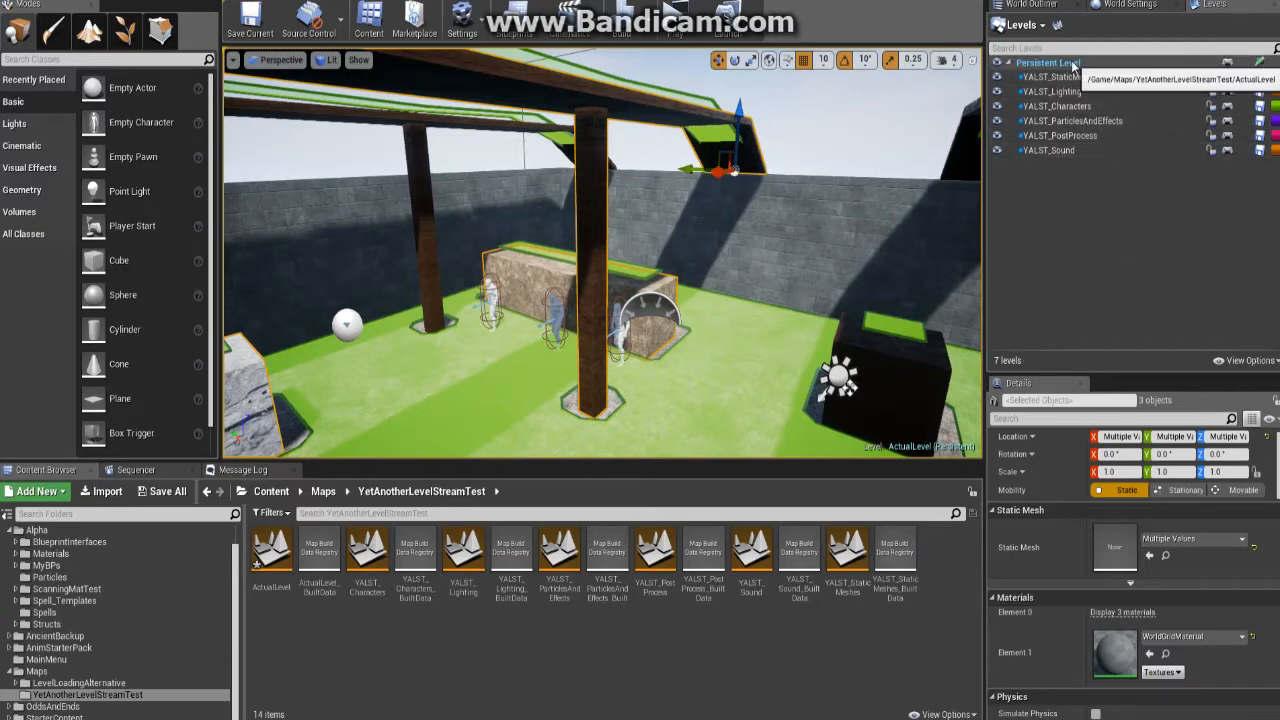
Step: Switch the current level to YALST_Characters and back to the Persistent Level
left_click(1073, 66)
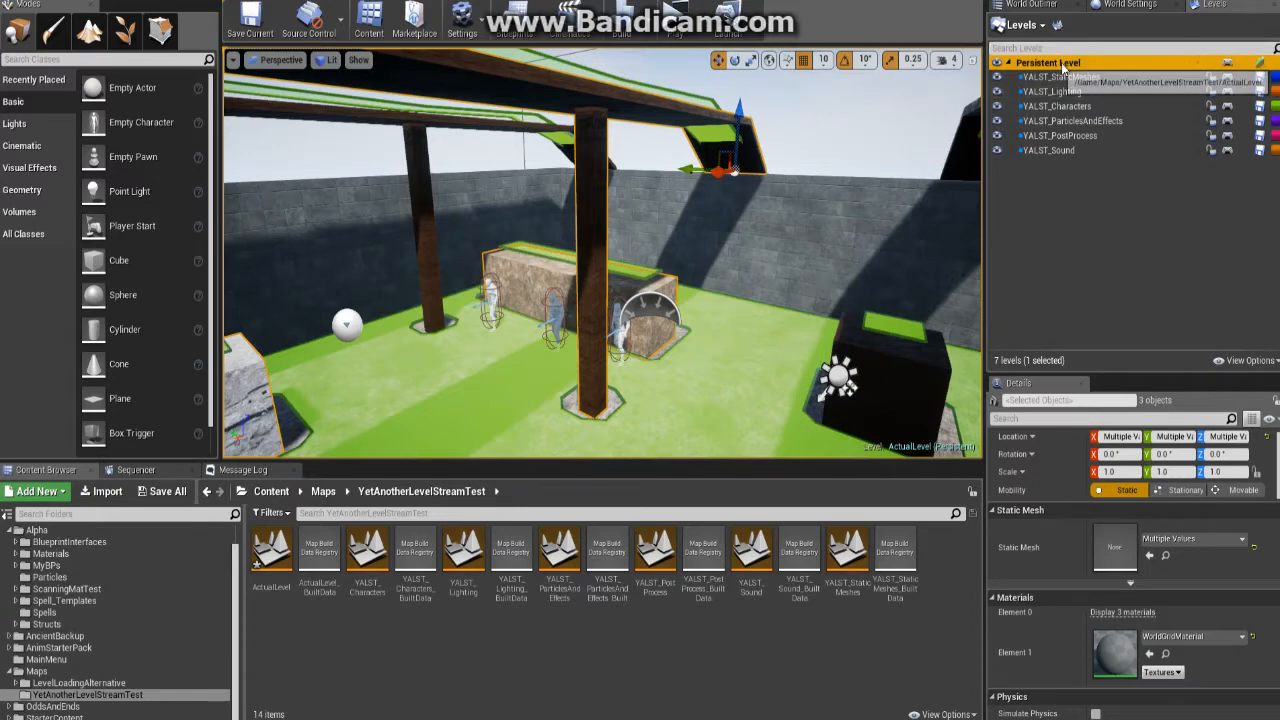
double_click(1065, 106)
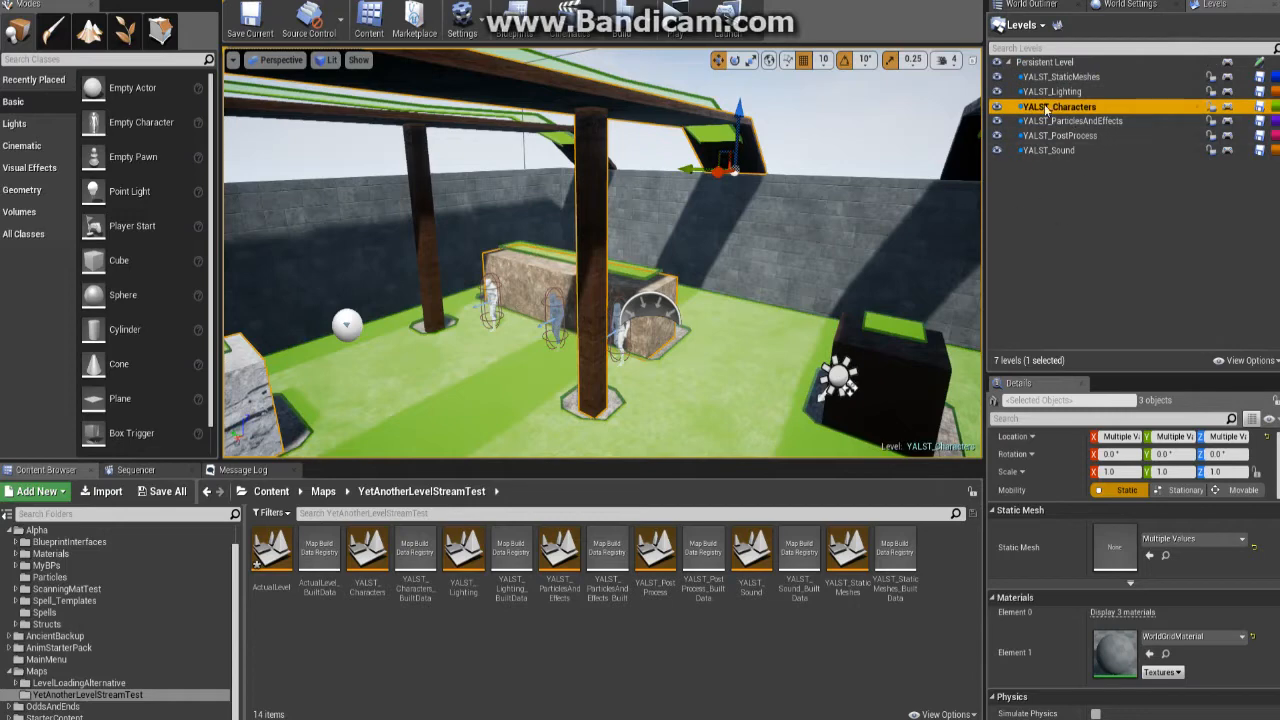
double_click(1050, 63)
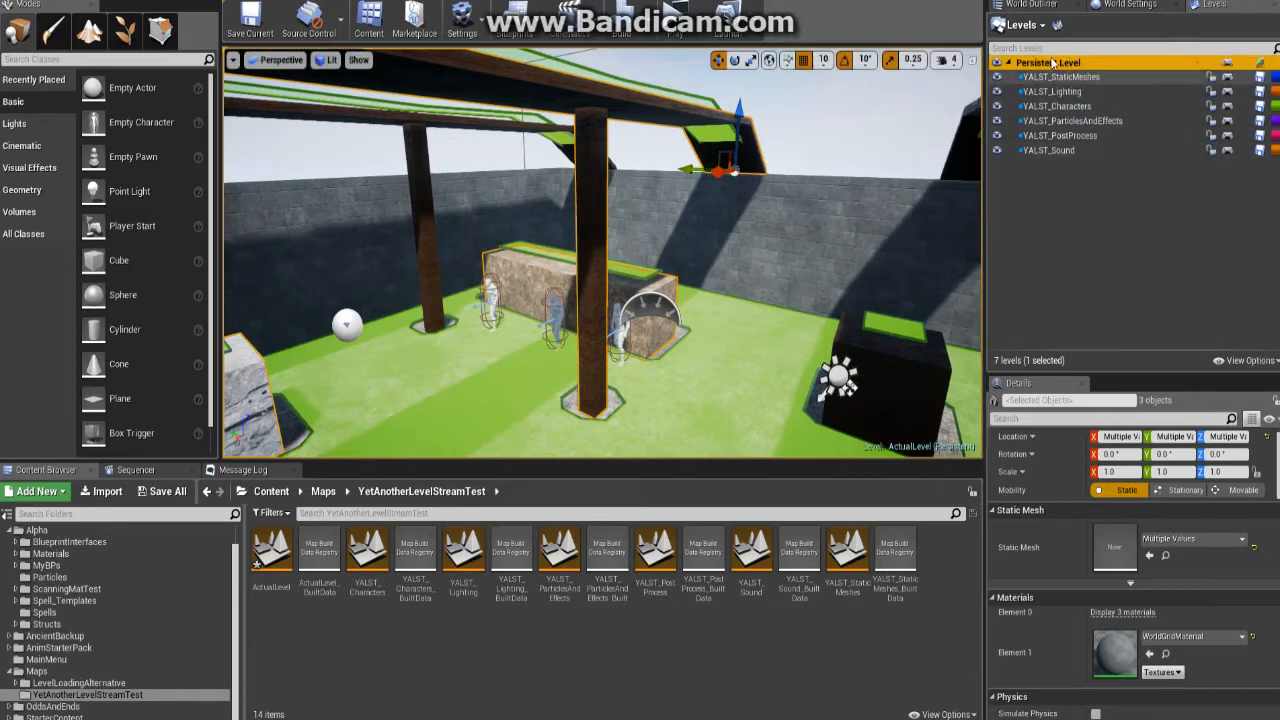
Step: Open the Persistent Level's level blueprint and survey the commented node groups in its event graph
left_click(1229, 64)
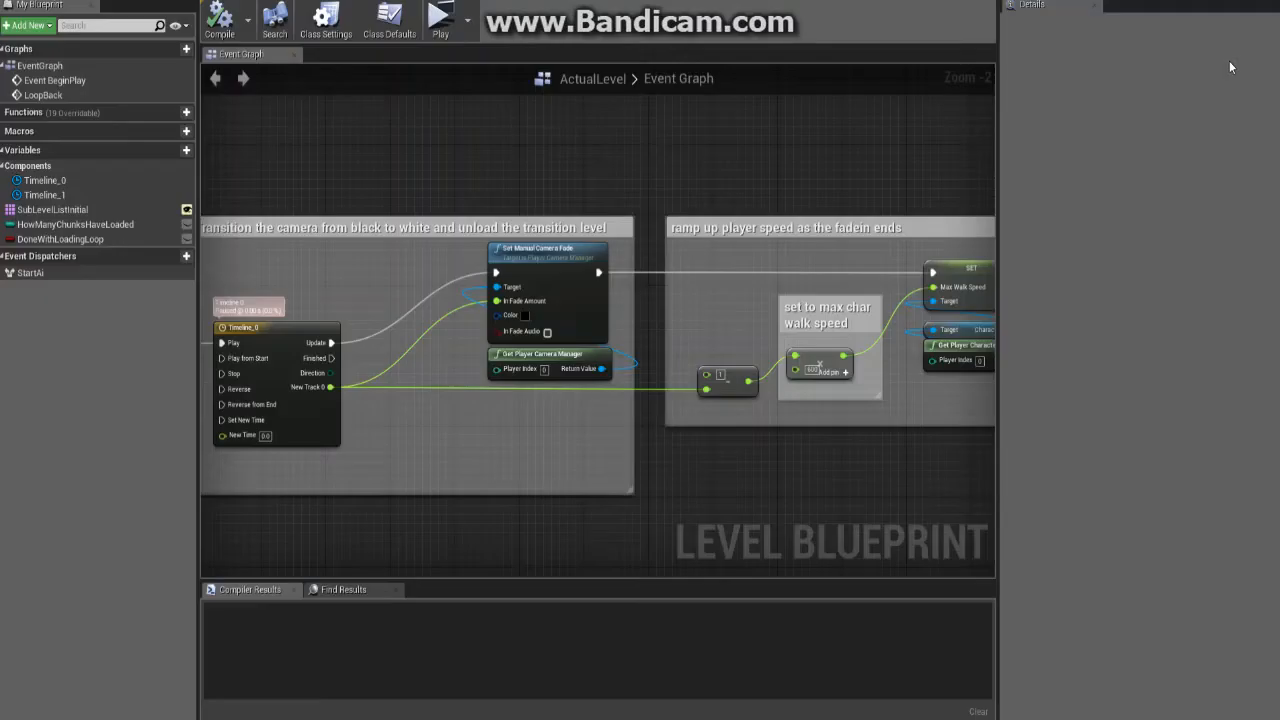
scroll(689, 189, "down", 8)
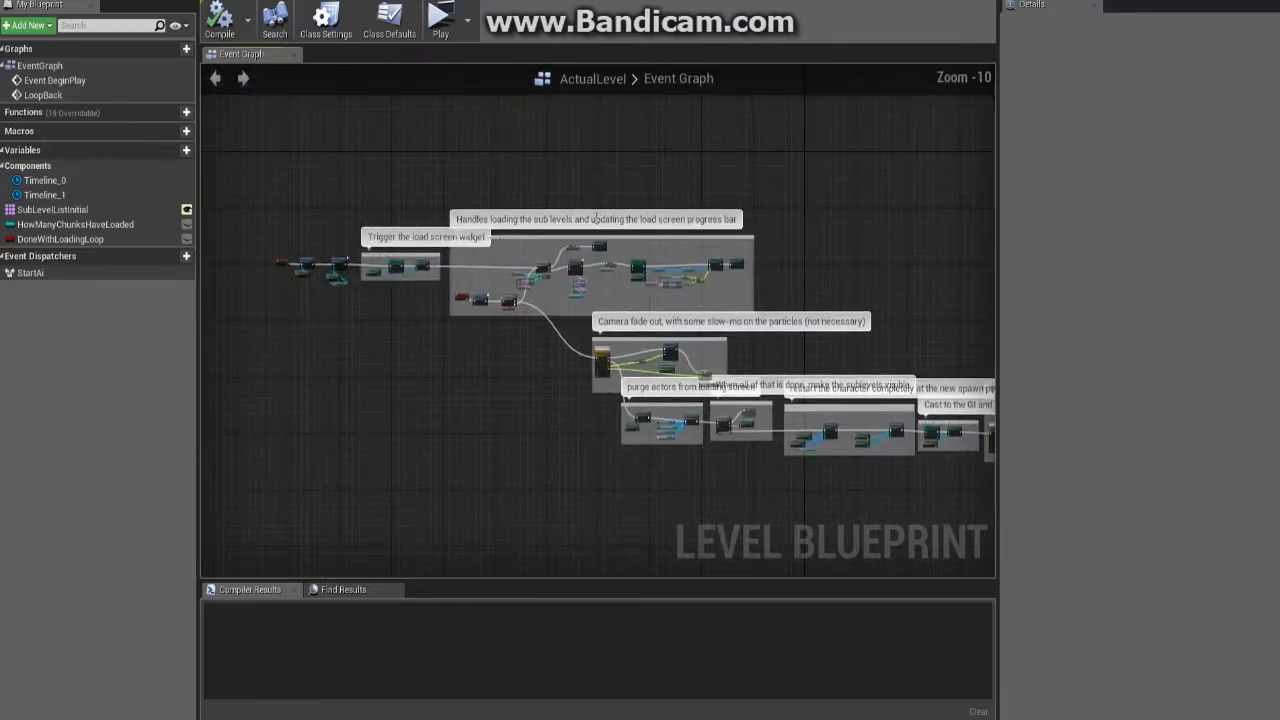
right_click_drag(714, 169, 765, 164)
right_click_drag(686, 349, 346, 290)
right_click_drag(825, 235, 981, 346)
scroll(686, 242, "up", 8)
scroll(981, 346, "down", 4)
right_click_drag(589, 230, 990, 350)
right_click_drag(434, 306, 705, 369)
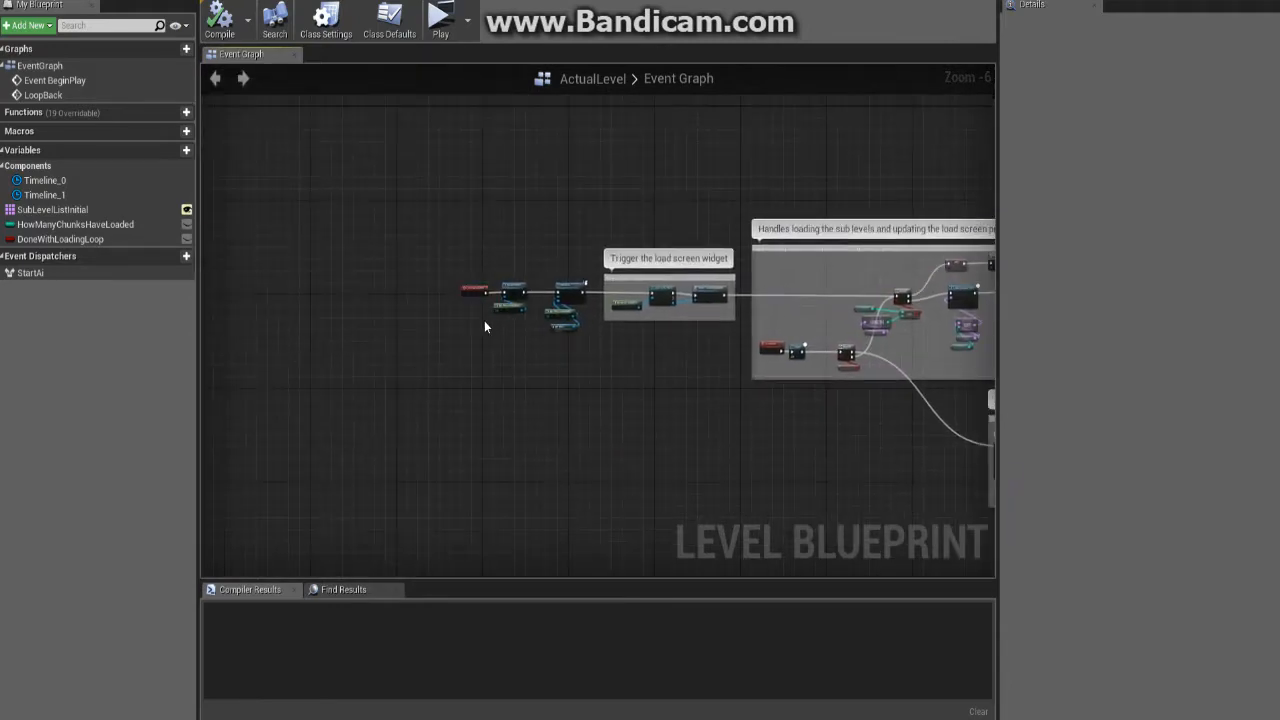
Step: Examine the Event BeginPlay chain with its DestroyActor and Possess nodes and the BP_RC2 reference
scroll(484, 320, "up", 3)
scroll(488, 313, "up", 3)
right_click_drag(523, 338, 527, 393)
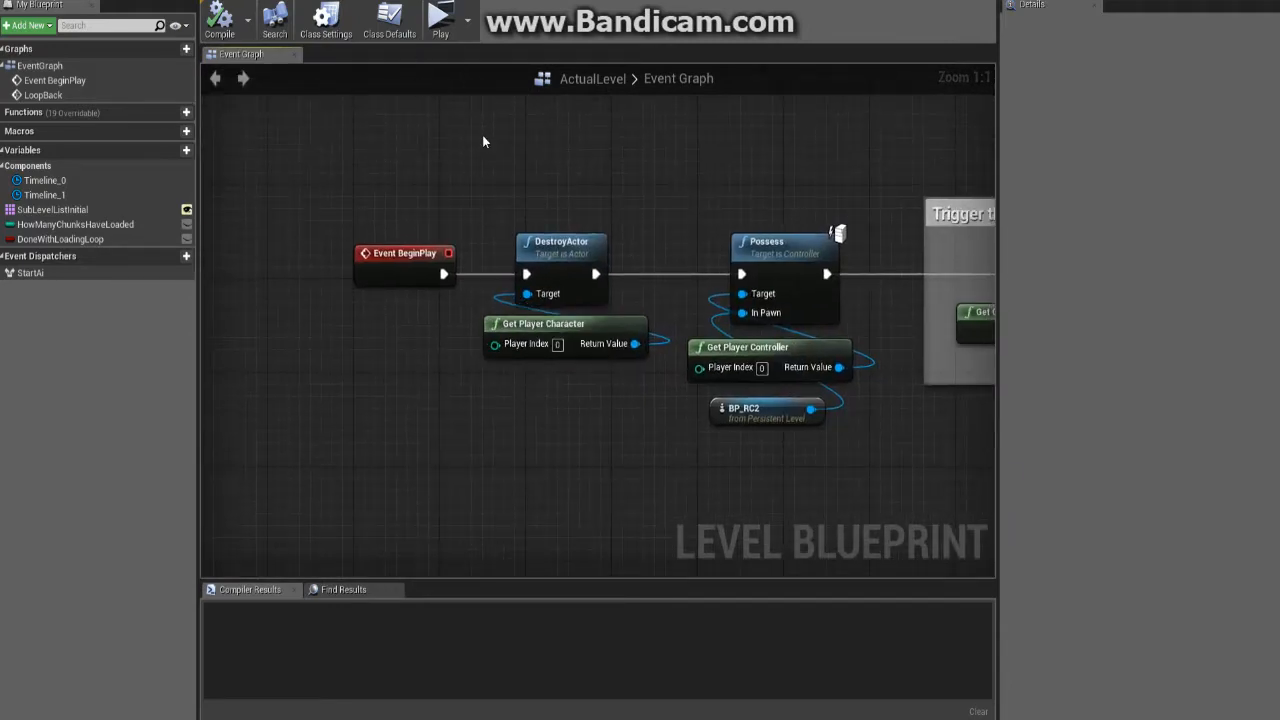
right_click_drag(608, 200, 510, 197)
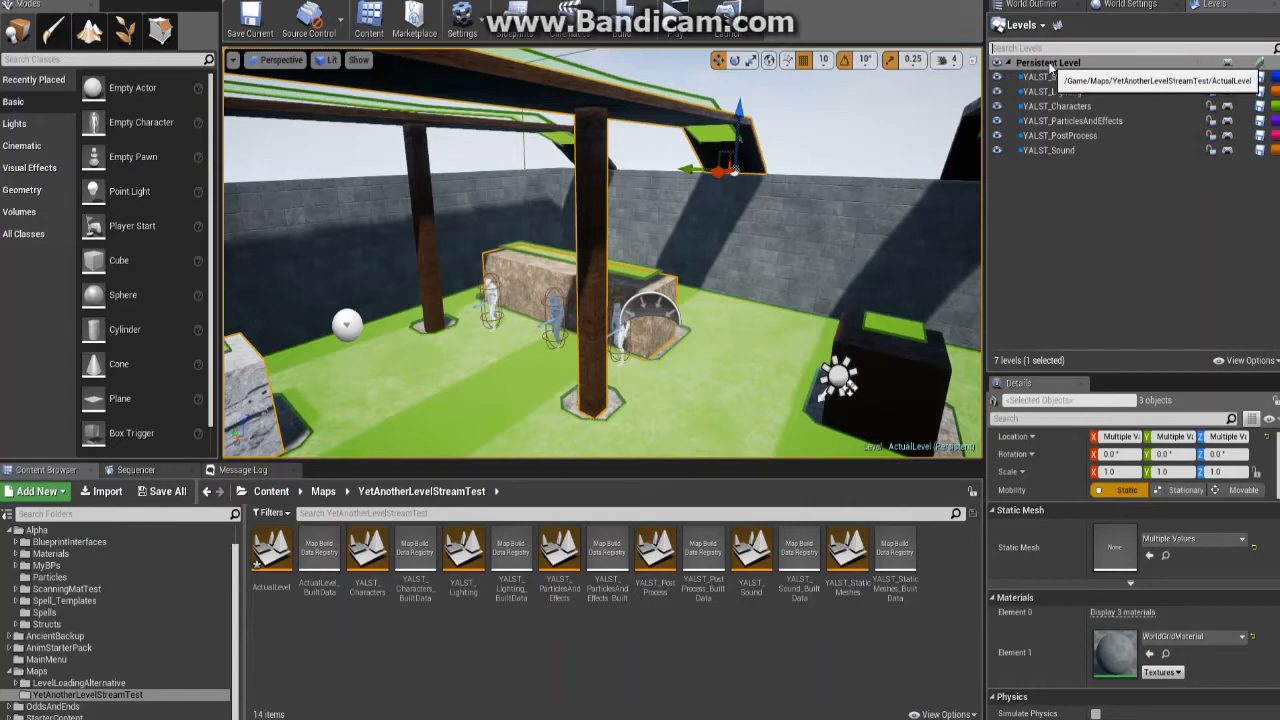
Step: Hide all six YALST sublevels in the level editor, leaving only the Persistent Level visible
left_click(997, 77)
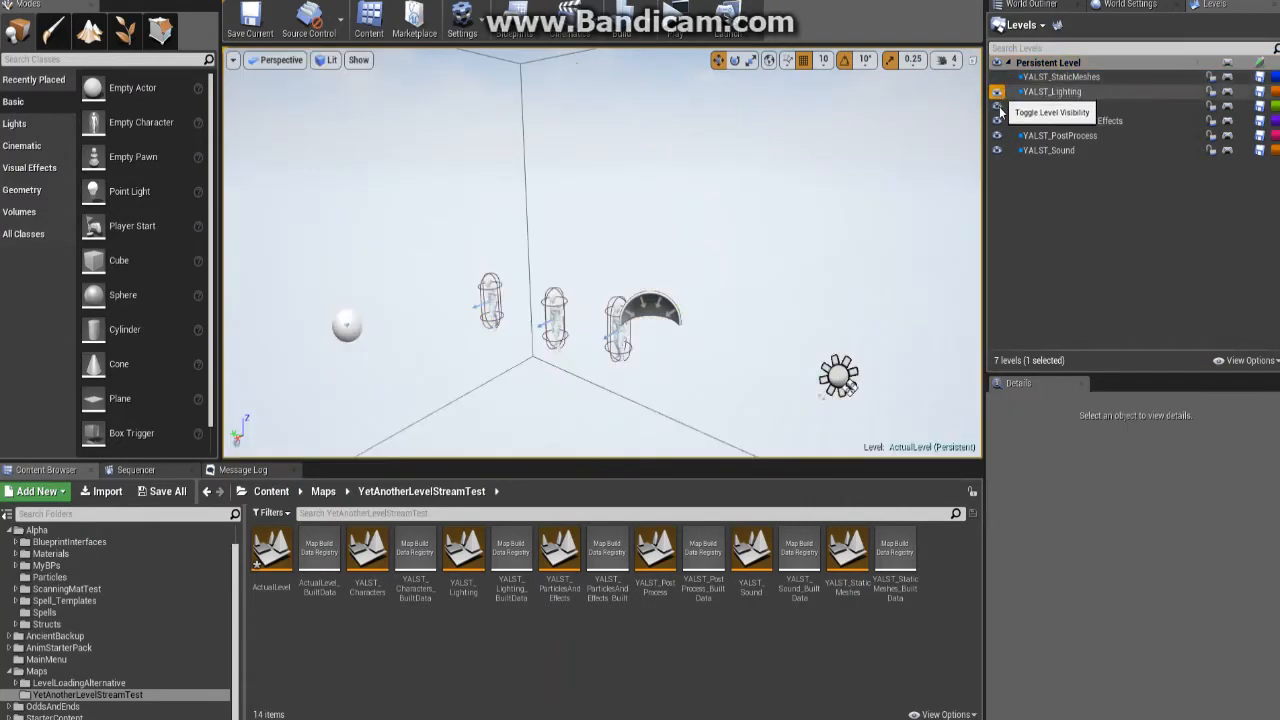
left_click(997, 91)
left_click(997, 106)
left_click(997, 120)
left_click(997, 135)
left_click(997, 150)
left_click(1058, 63)
Step: Find the load screen area below the map and select the LoadScreenSpawnPoint player start
right_click_drag(866, 186, 818, 184)
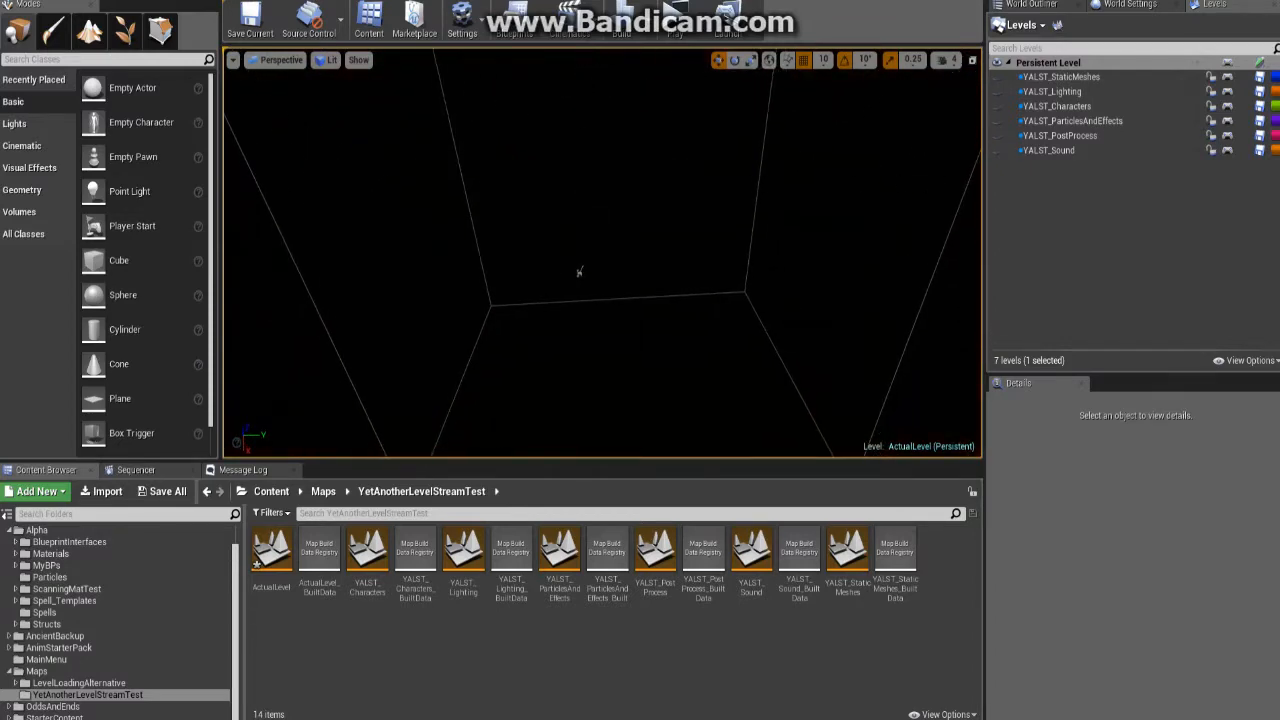
left_click(761, 183)
right_click_drag(709, 217, 690, 320)
mouse_move(519, 239)
right_mouse_down()
mouse_move(550, 242)
mouse_move(519, 239)
right_mouse_up()
left_click(457, 238)
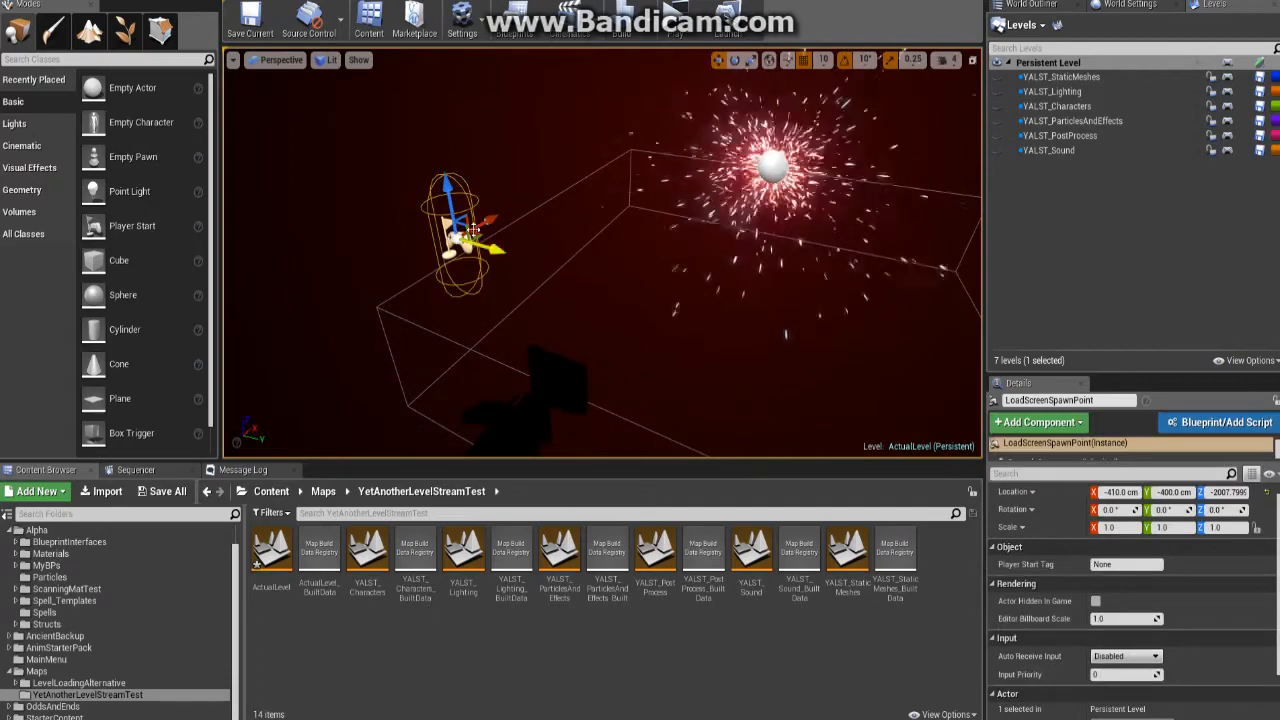
Step: Select the BP_RC2 pawn in the load screen area and enlarge the space showing its details
left_click(538, 126)
right_click_drag(537, 122, 562, 150)
right_click_drag(646, 269, 745, 285)
left_click(805, 306)
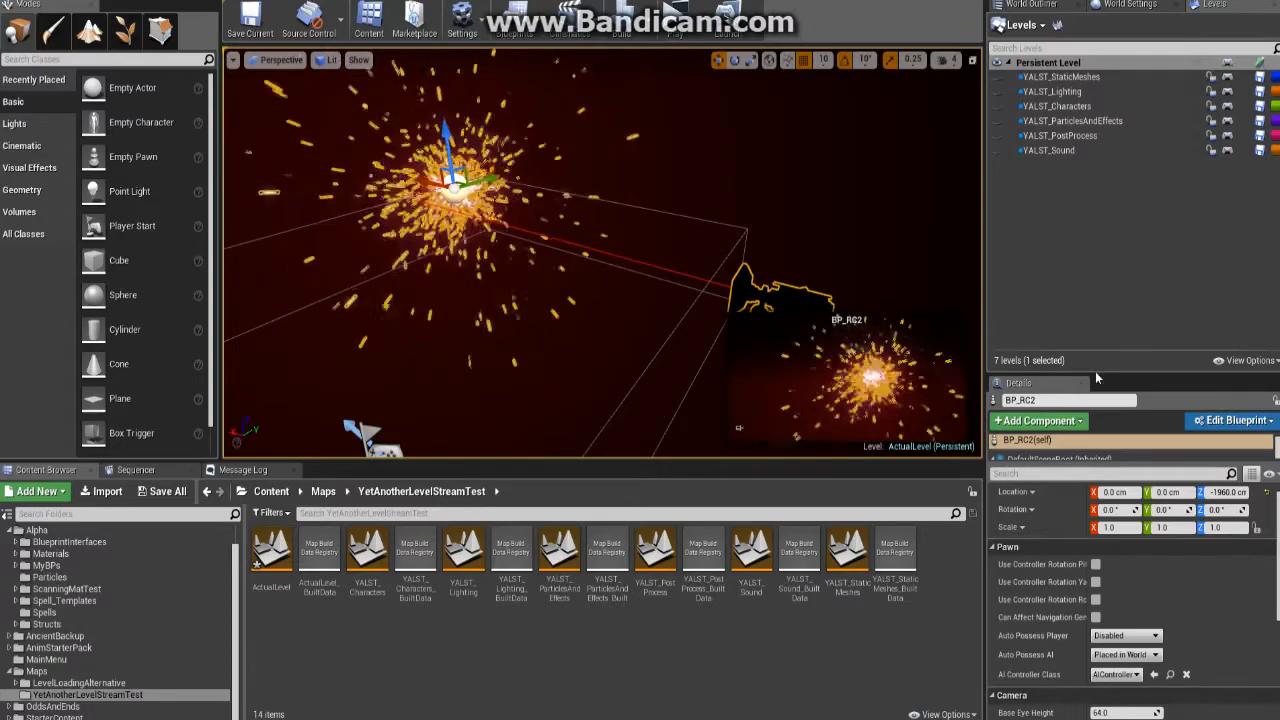
left_click_drag(1100, 370, 1106, 269)
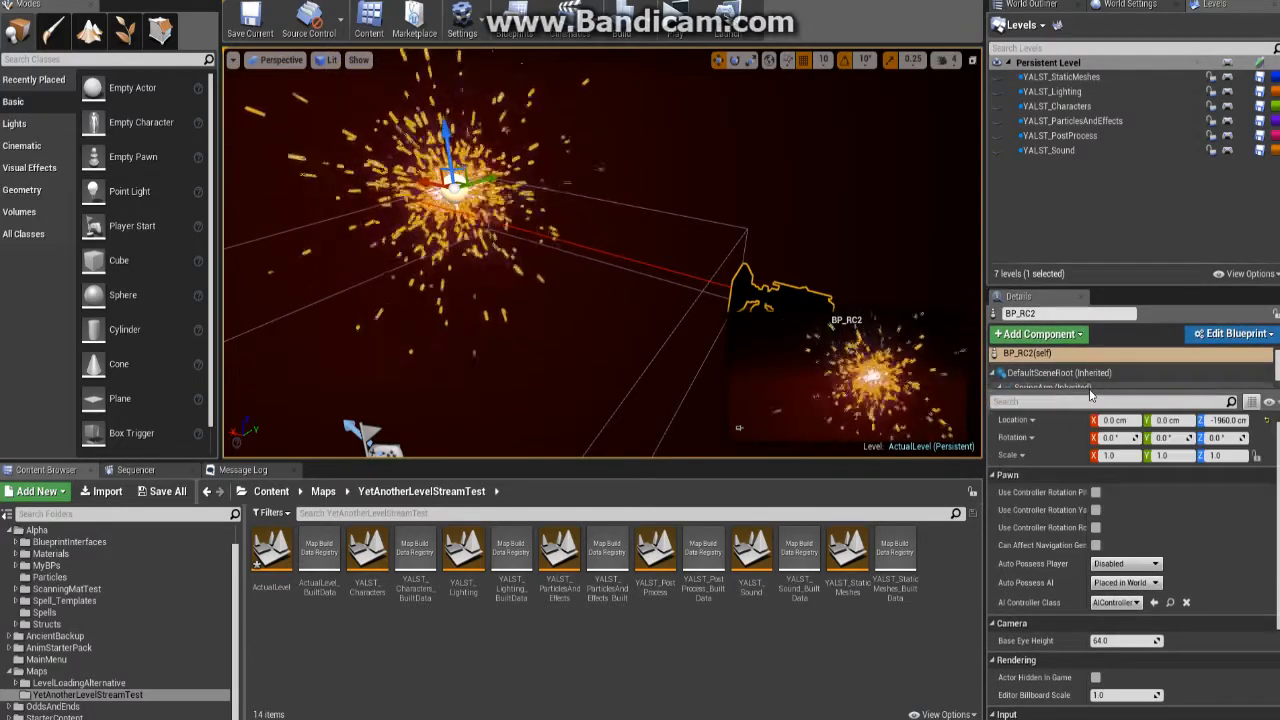
Step: Enlarge the component list of the BP_RC2 pawn, open its blueprint for editing and bring the event graph into view
left_click_drag(1090, 391, 1093, 430)
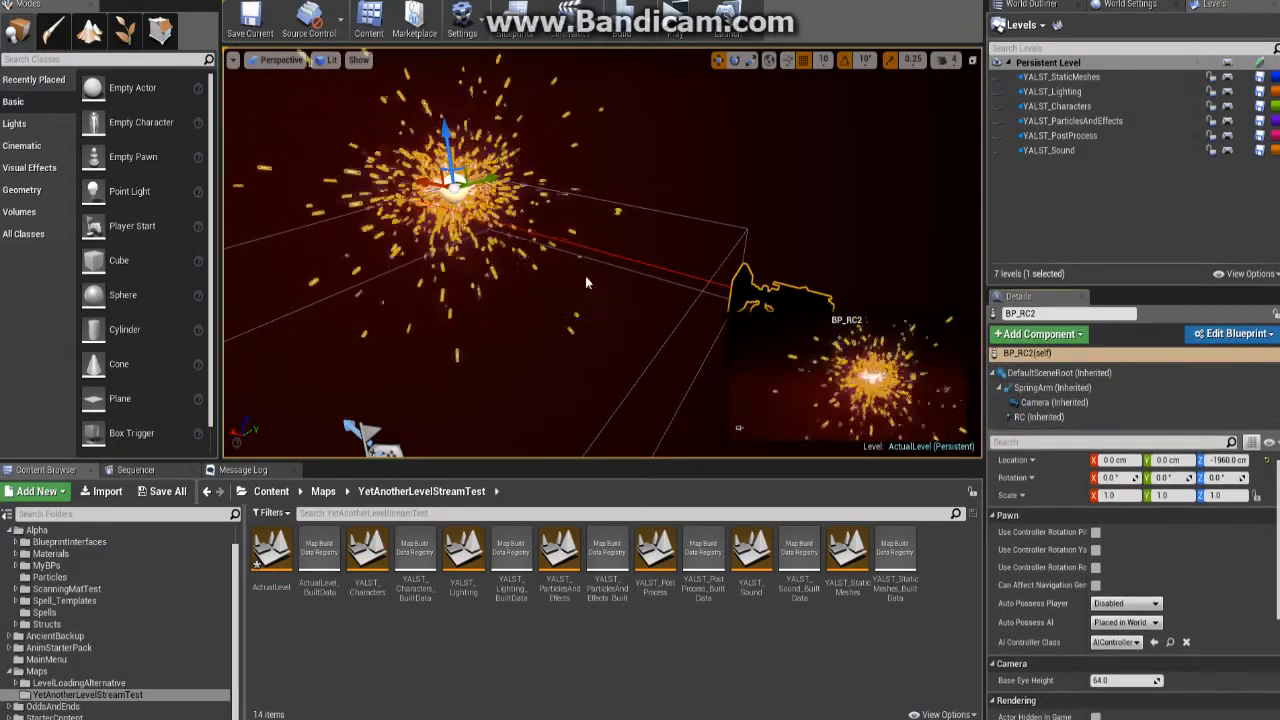
key("f")
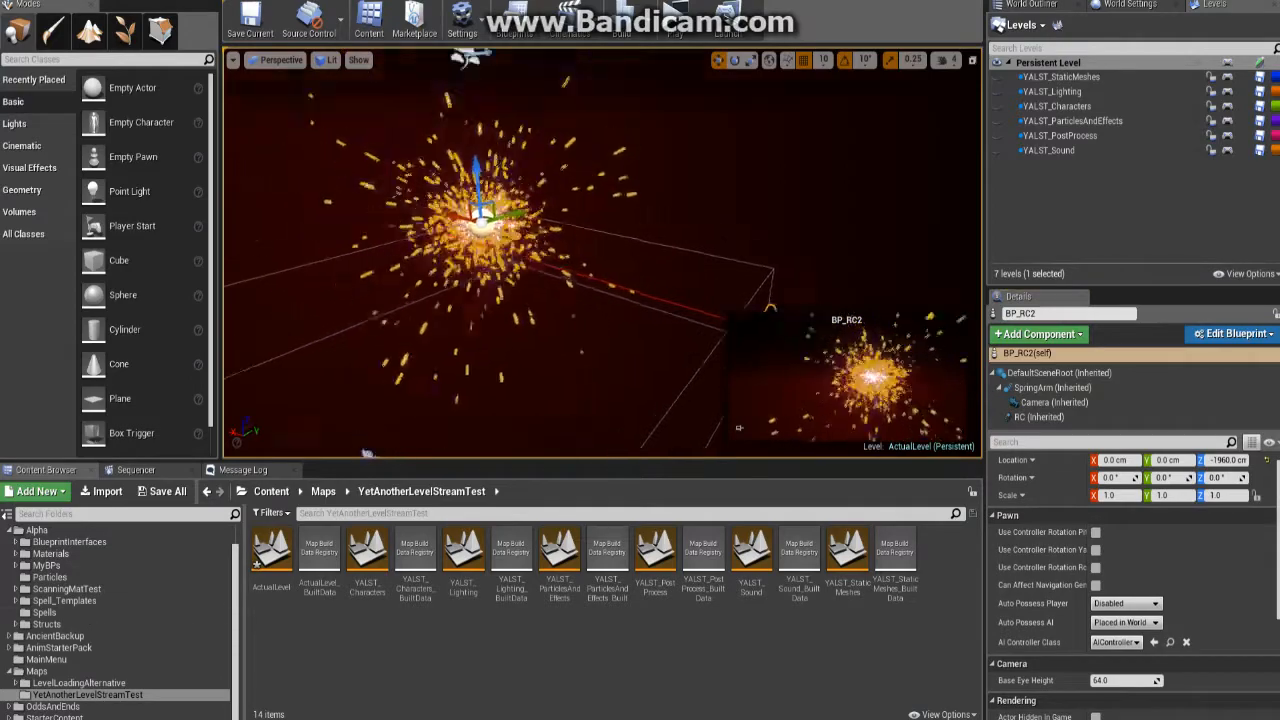
right_click_drag(602, 252, 649, 289)
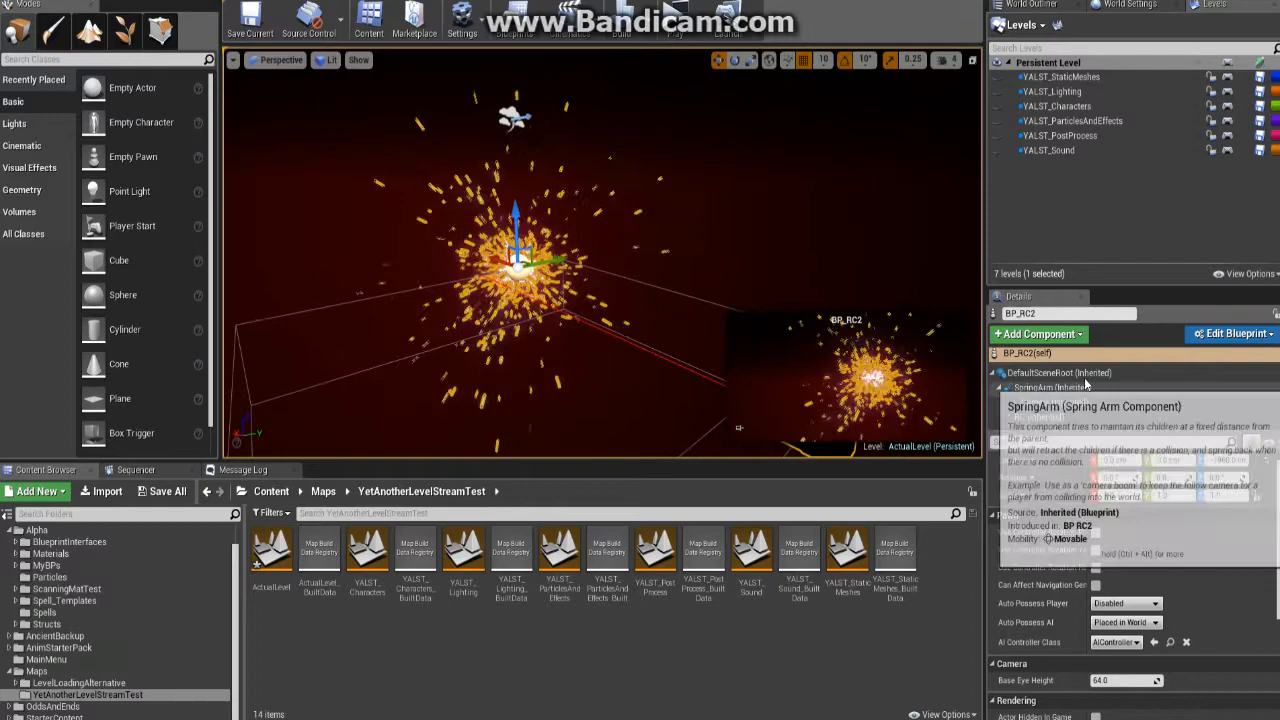
left_click(1258, 336)
left_click(1185, 364)
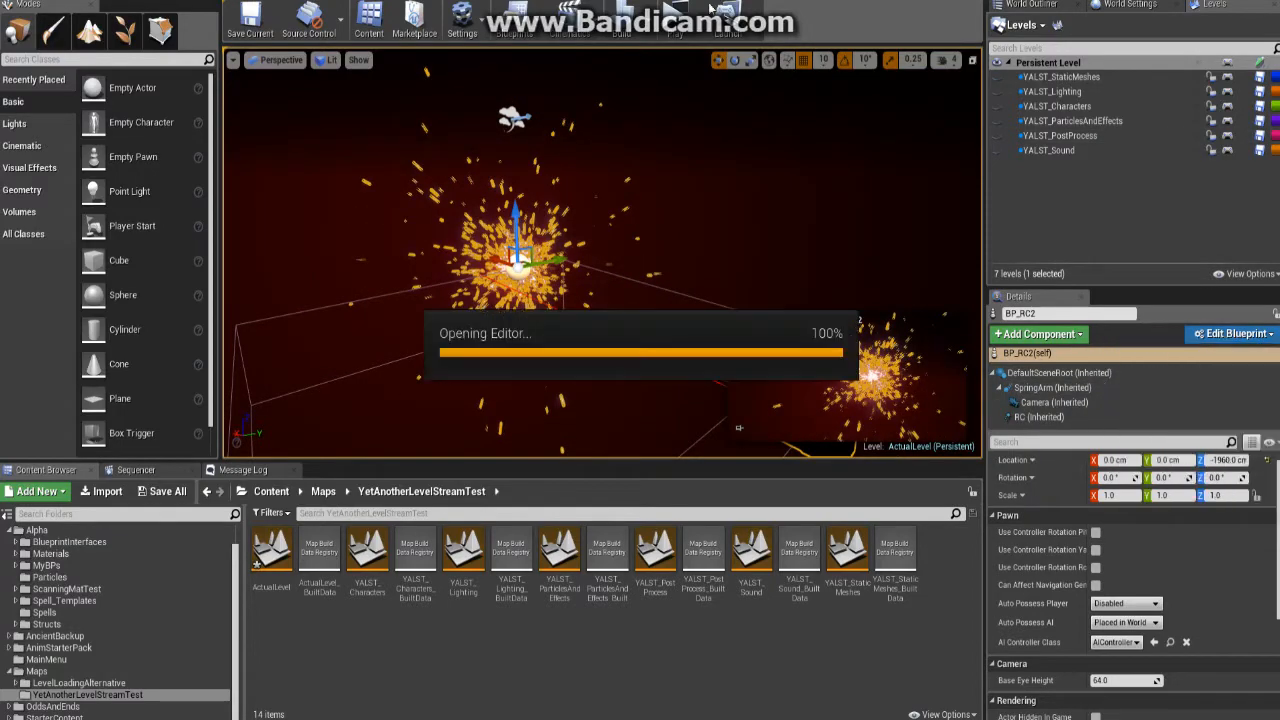
scroll(558, 254, "down", 4)
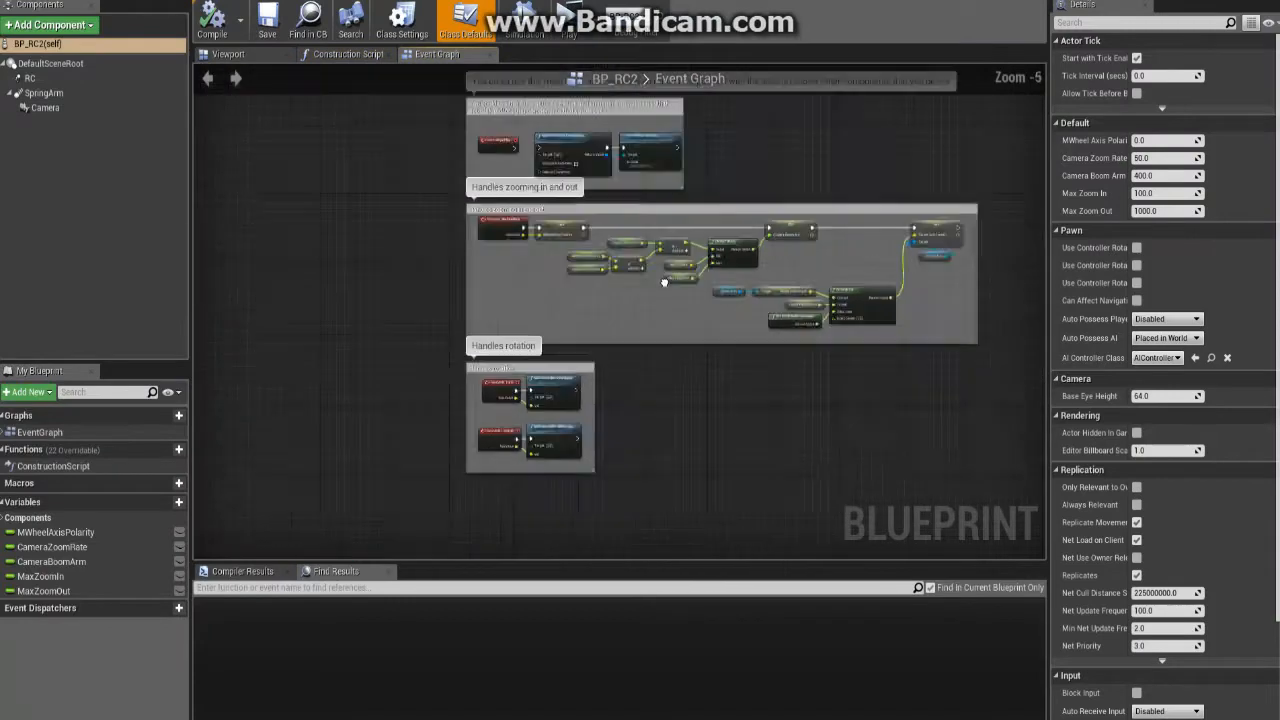
scroll(563, 311, "up", 3)
right_click_drag(563, 311, 559, 319)
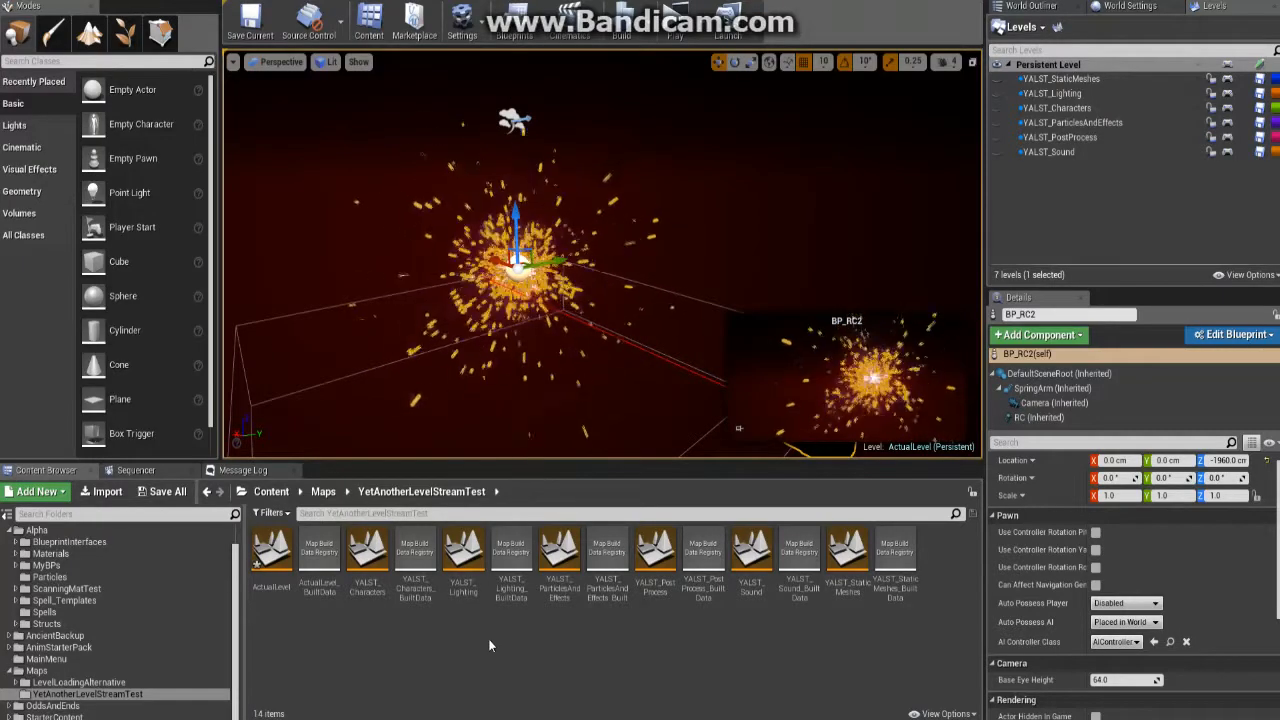
Step: Look at the Pawn option among the parent classes offered for a new Blueprint class, without creating one
right_click(488, 442)
left_click(562, 357)
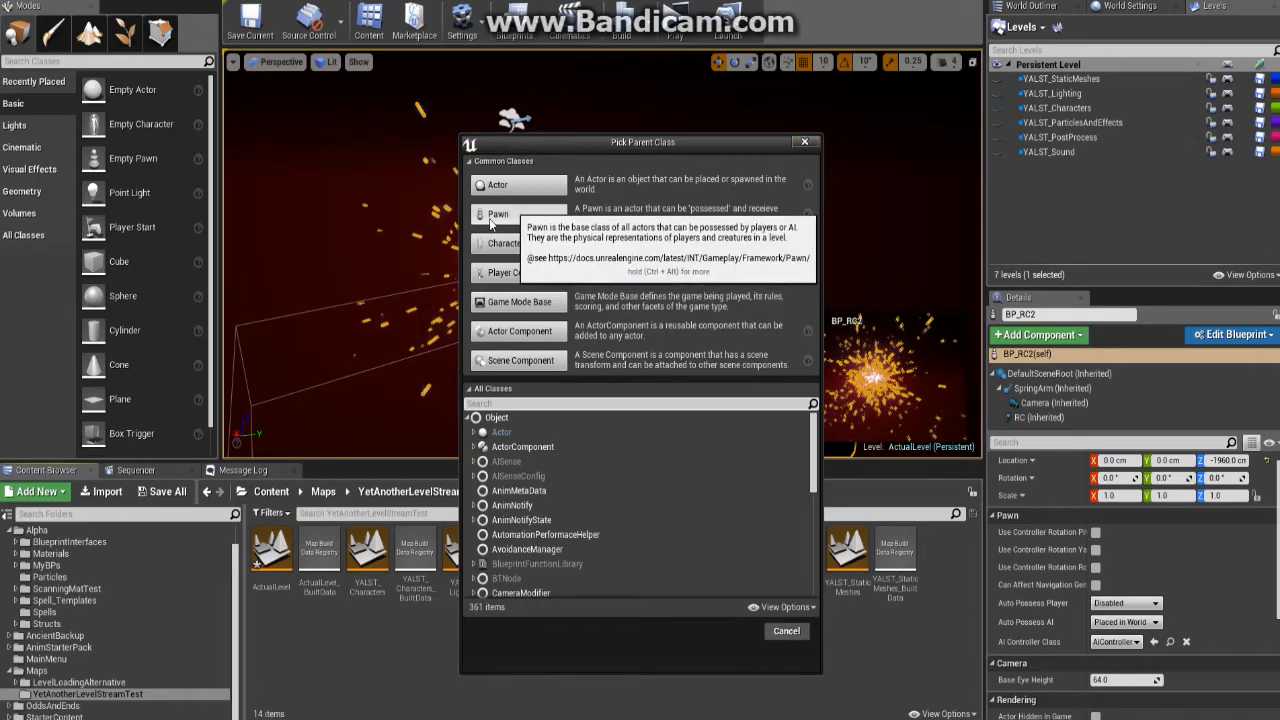
left_click(804, 141)
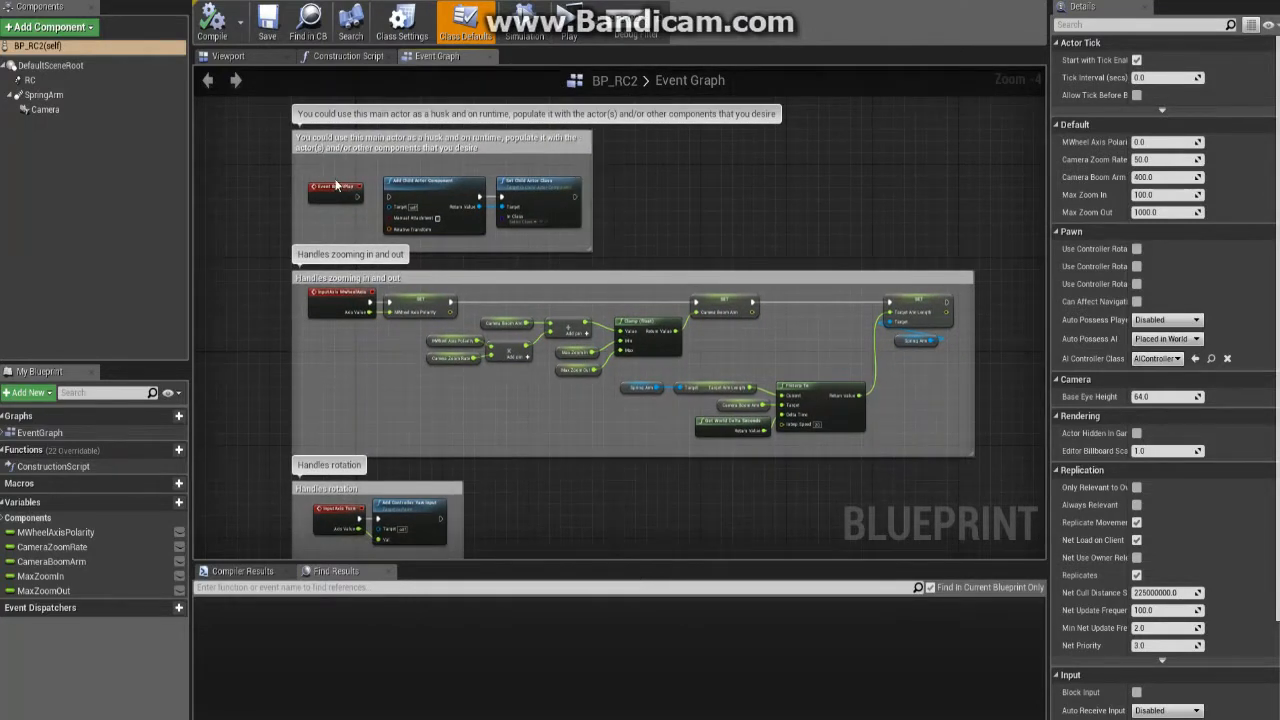
Step: Examine the BP_RC2 event graph down to the Handles rotation group and select its Turn and LookUp input nodes
scroll(336, 186, "up", 2)
right_click_drag(393, 318, 416, 120)
right_click_drag(396, 271, 300, 293)
scroll(300, 293, "down", 1)
right_click_drag(371, 541, 596, 323)
scroll(596, 323, "up", 3)
left_click_drag(660, 397, 363, 175)
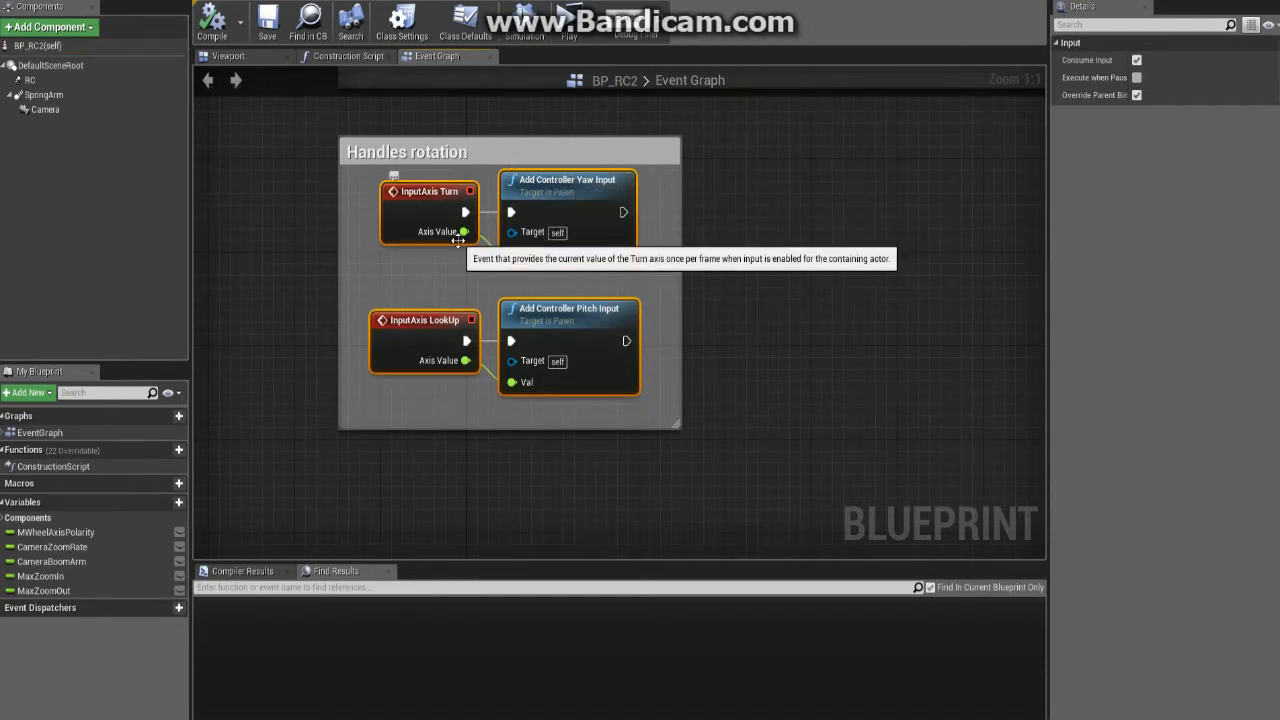
Step: Compare the SpringArm and Camera component settings, widening the details area to read SpringArm's Use Pawn Control Rotation option
left_click(76, 99)
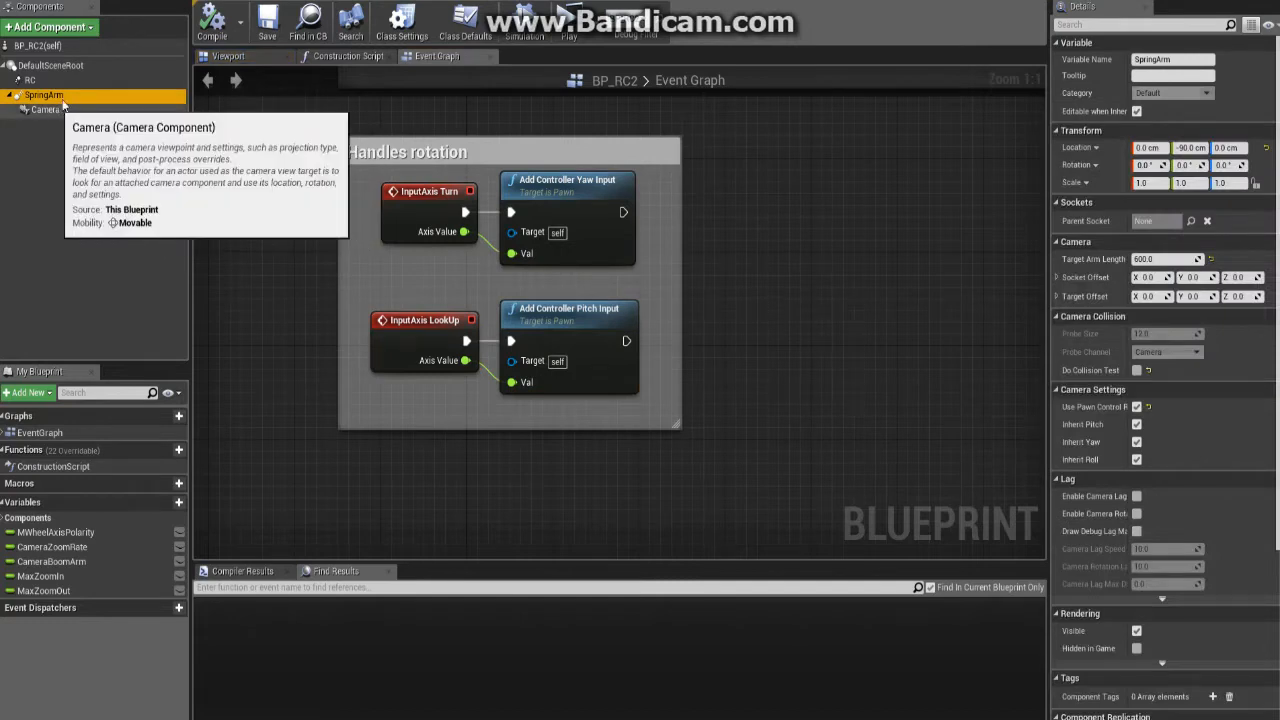
left_click(55, 110)
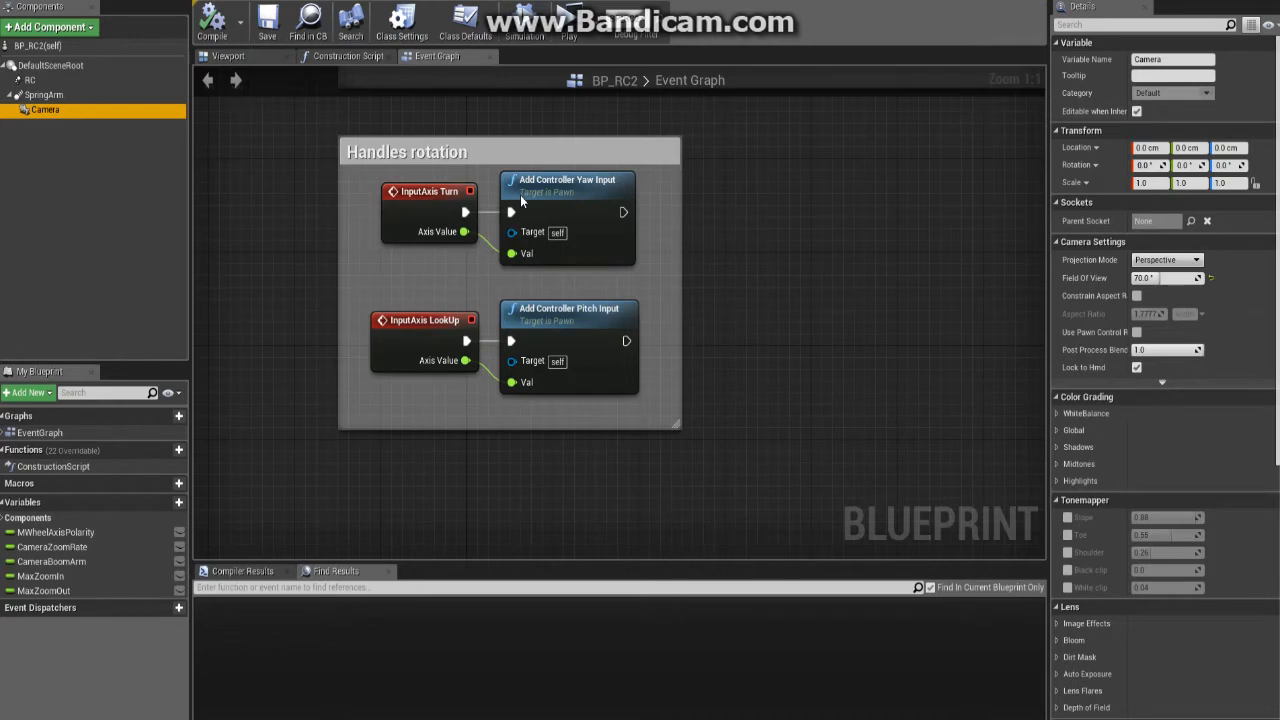
left_click(86, 97)
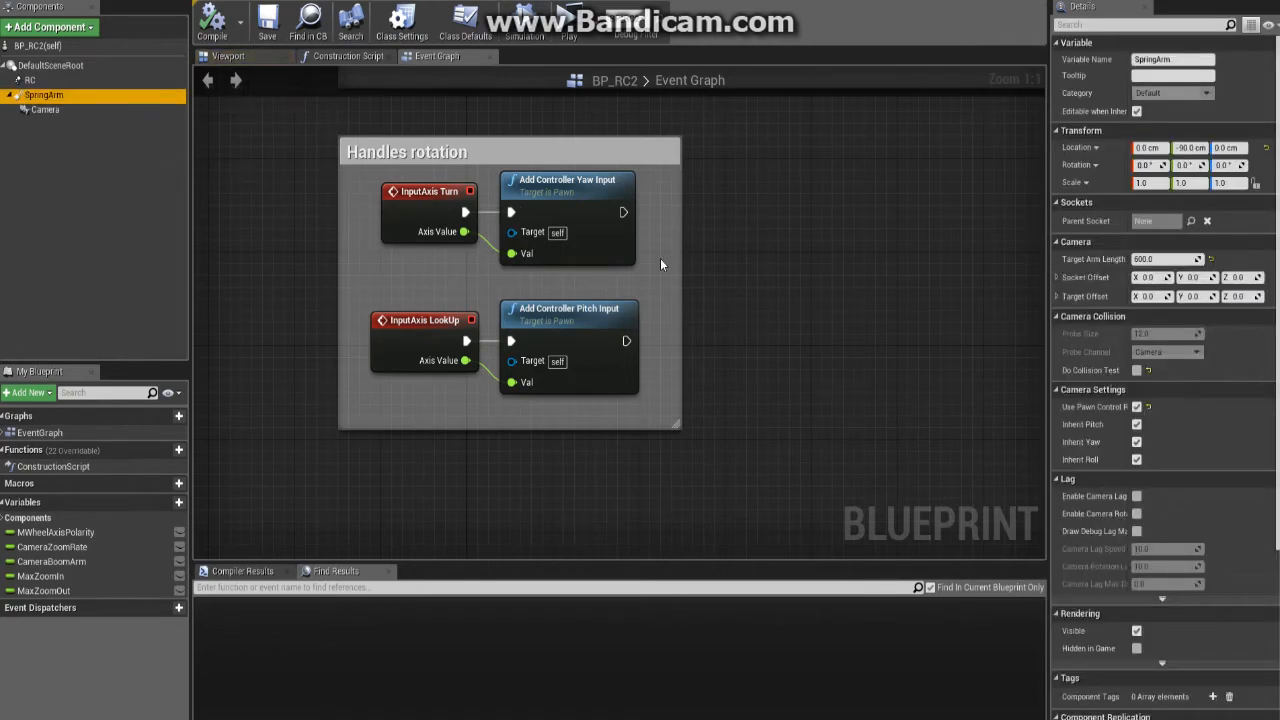
left_click_drag(1048, 392, 962, 372)
left_click_drag(1072, 370, 1119, 370)
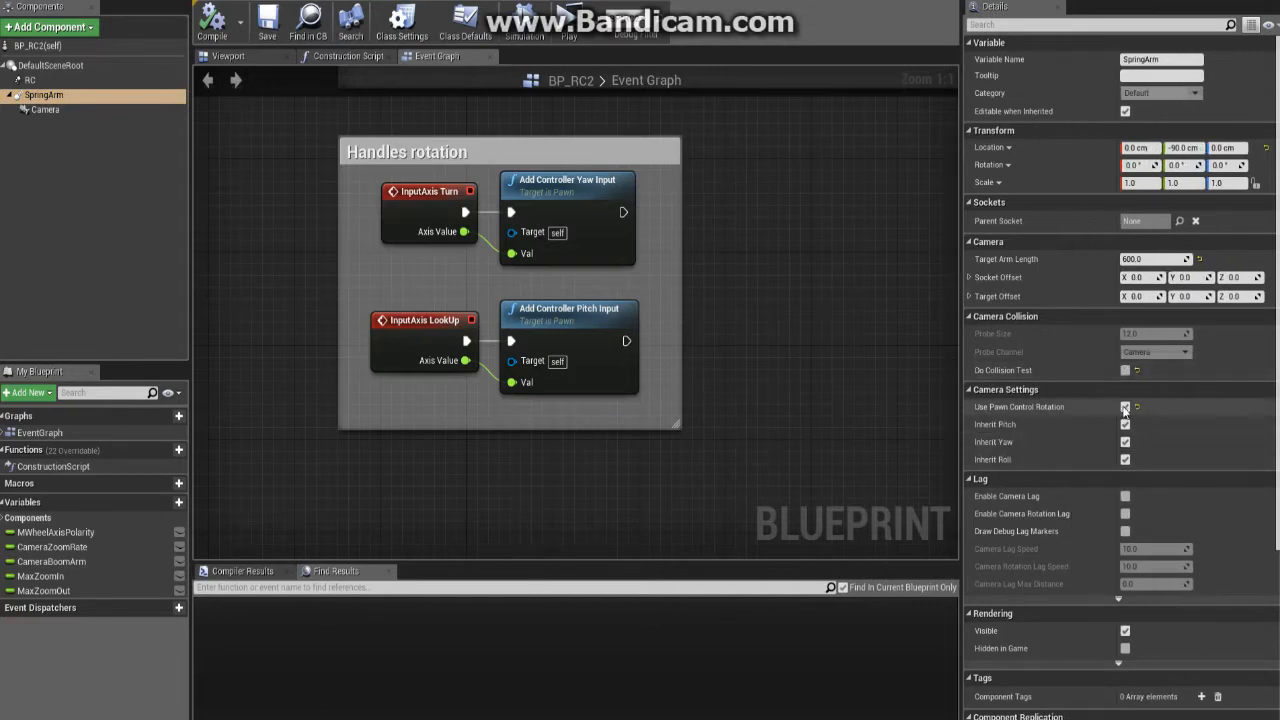
mouse_move(1052, 412)
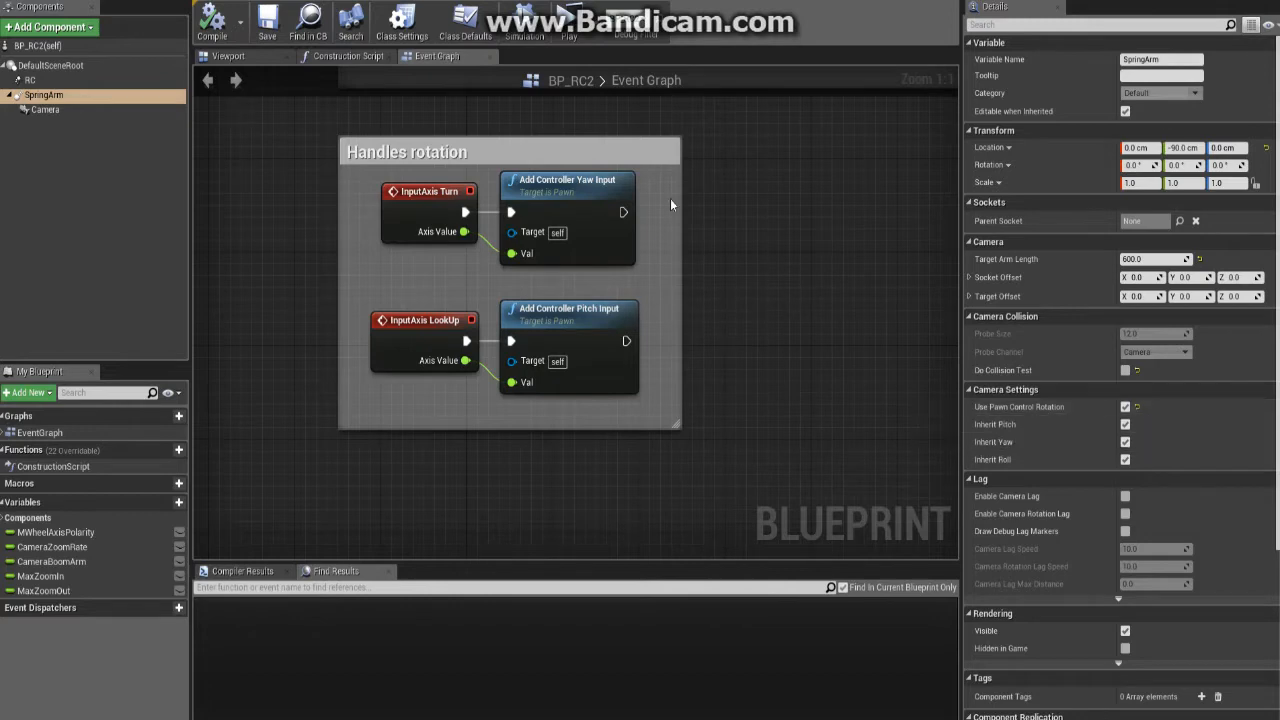
Step: Examine the Handles zooming in and out node group in the BP_RC2 event graph
right_click_drag(797, 238, 730, 262)
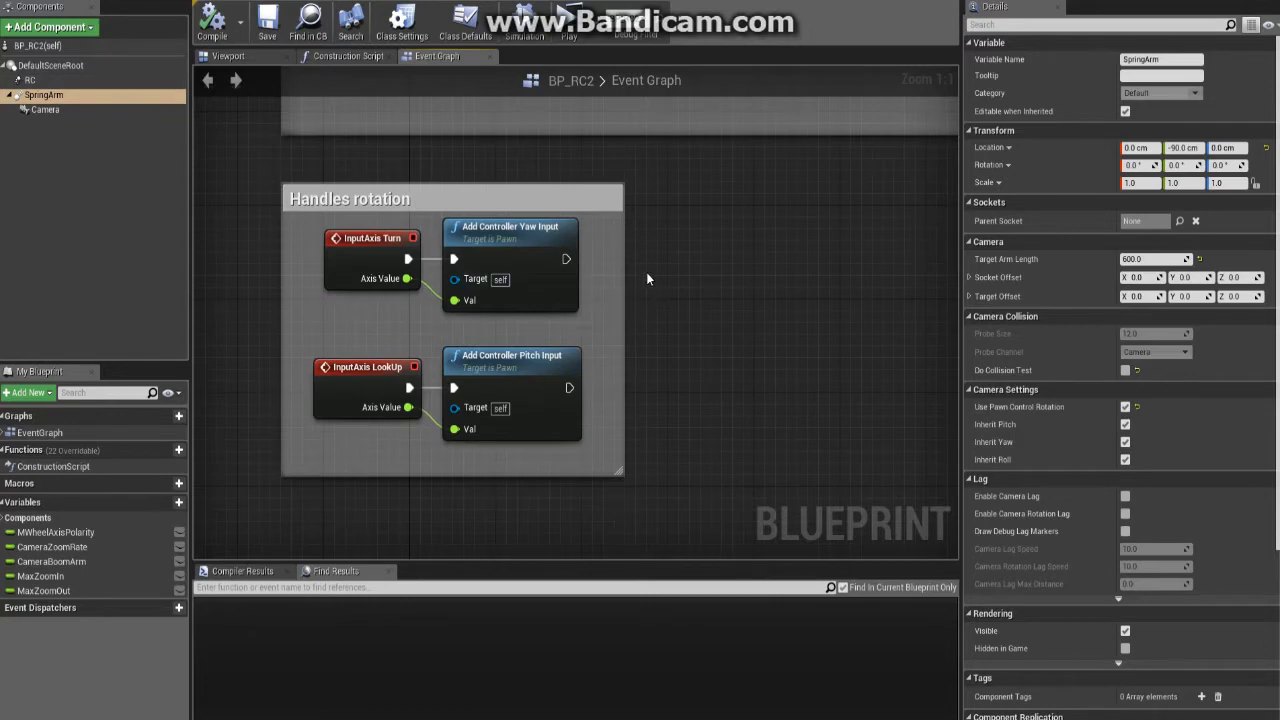
right_click_drag(708, 198, 475, 437)
scroll(697, 389, "down", 2)
scroll(491, 443, "down", 1)
right_click_drag(565, 331, 488, 340)
right_click_drag(930, 323, 816, 361)
right_click_drag(540, 313, 658, 275)
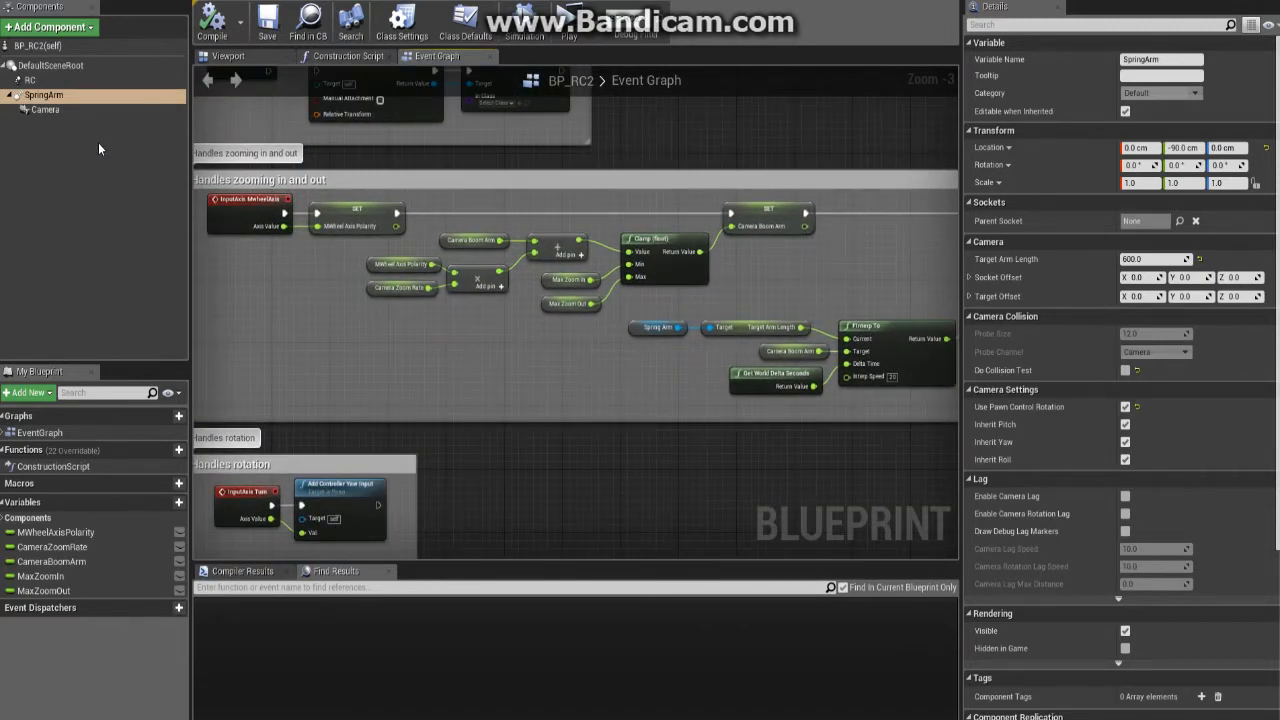
Step: Select the Camera component, go back to the Handles rotation group and select it with its nodes
left_click(50, 110)
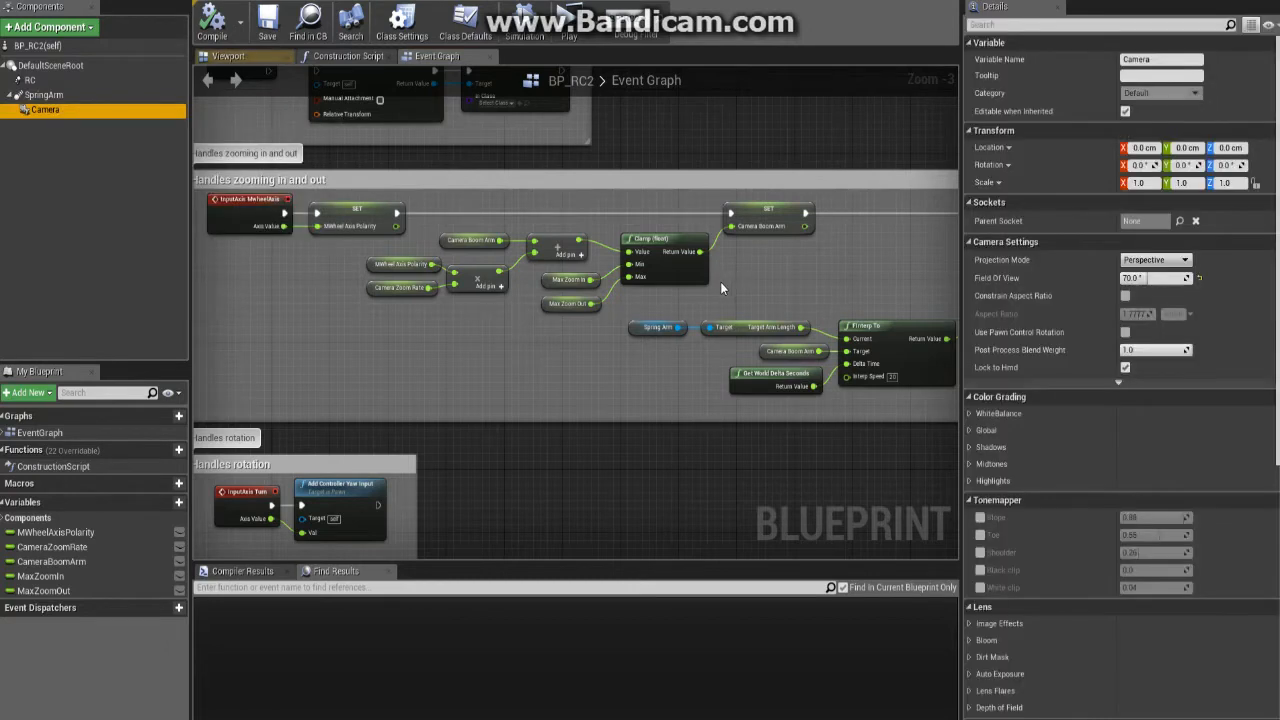
right_click_drag(624, 454, 849, 284)
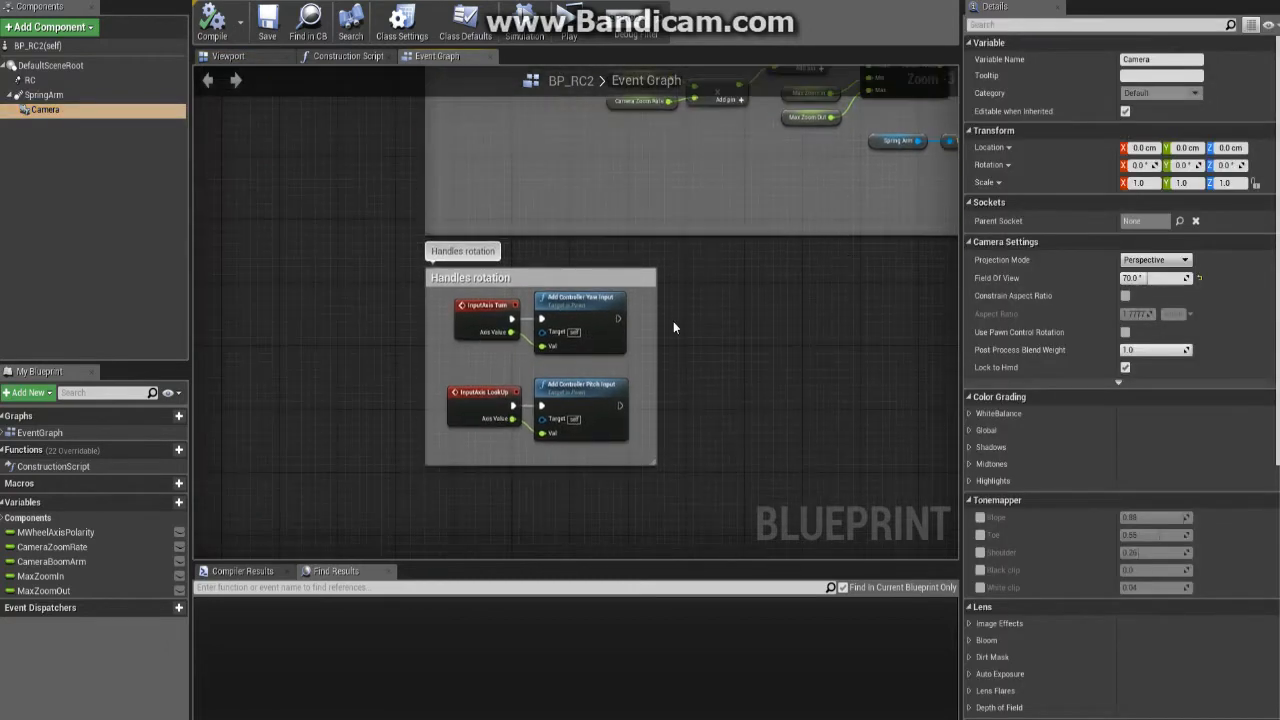
left_click_drag(244, 540, 380, 446)
scroll(547, 250, "up", 3)
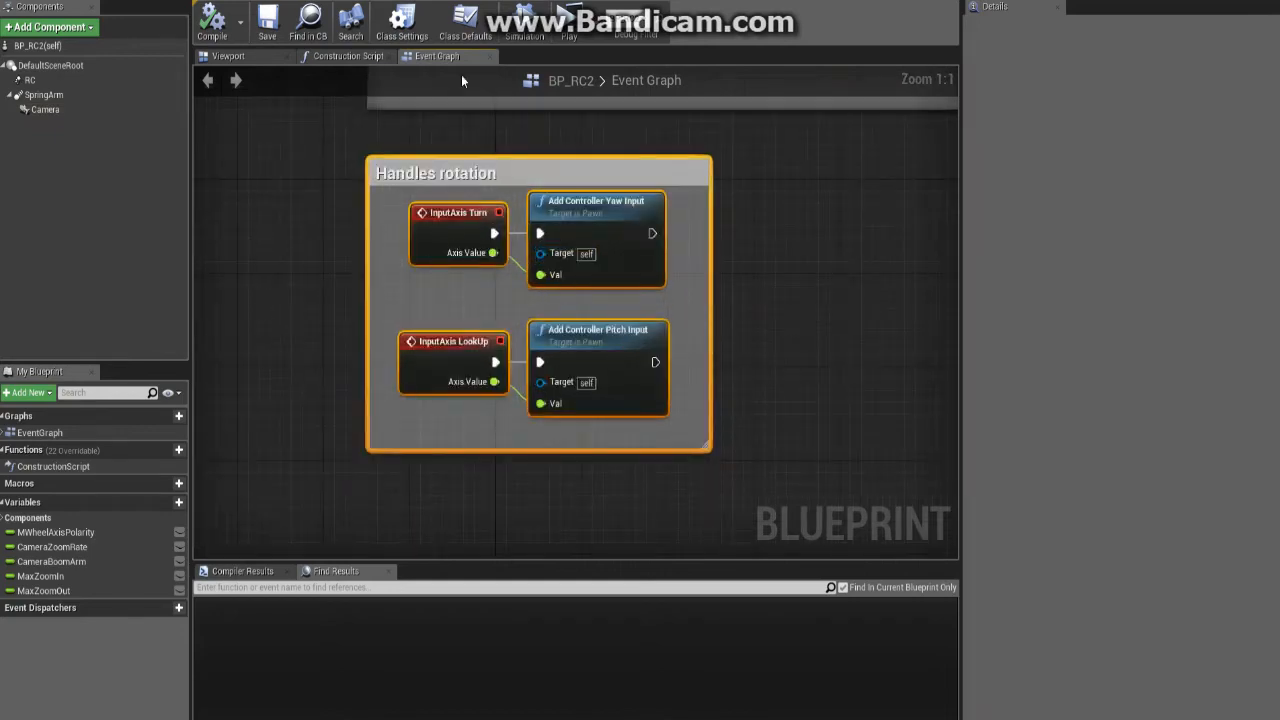
Step: Inspect the Camera and SpringArm components in BP_RC2's 3D preview, around the particle-emitting sphere
left_click(227, 56)
right_click_drag(576, 312, 310, 312)
left_click(440, 420)
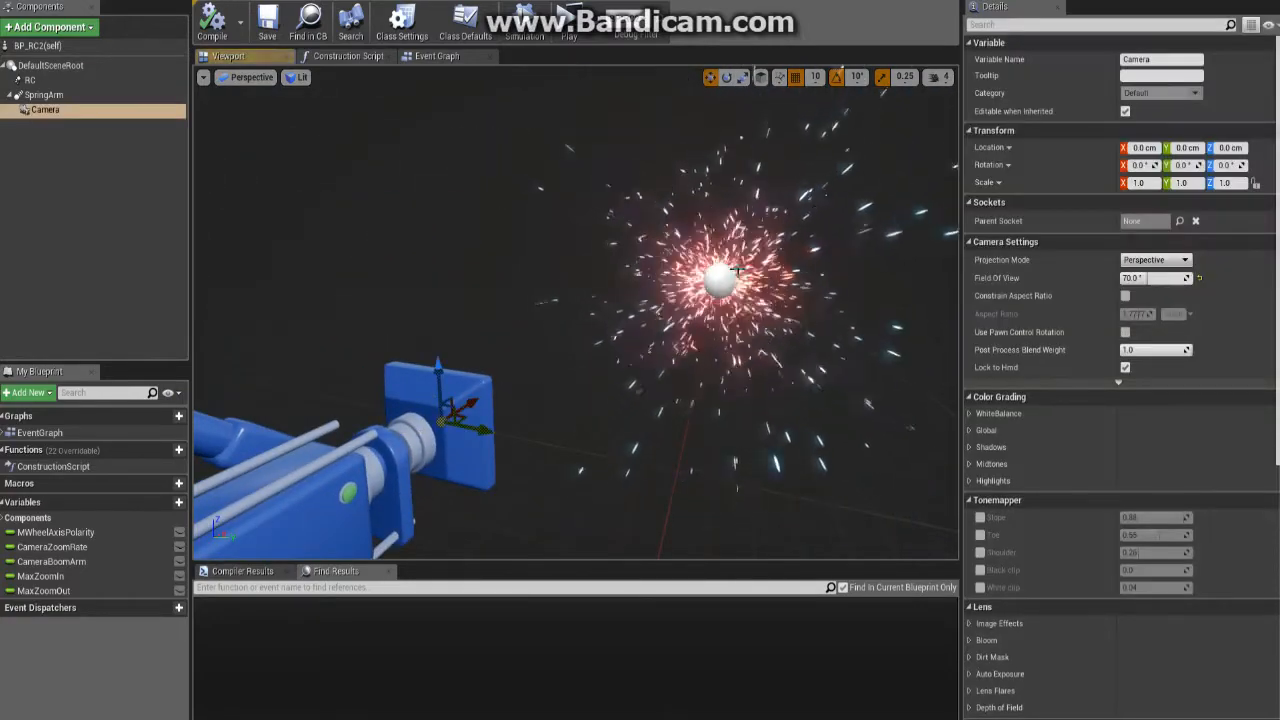
mouse_move(737, 269)
right_mouse_down()
mouse_move(731, 283)
mouse_move(688, 290)
mouse_move(709, 285)
mouse_move(714, 264)
mouse_move(660, 282)
mouse_move(743, 270)
mouse_move(750, 261)
mouse_move(711, 261)
mouse_move(743, 255)
right_mouse_up()
left_click(70, 96)
mouse_move(558, 229)
right_mouse_down()
mouse_move(558, 200)
mouse_move(530, 198)
mouse_move(565, 230)
right_mouse_up()
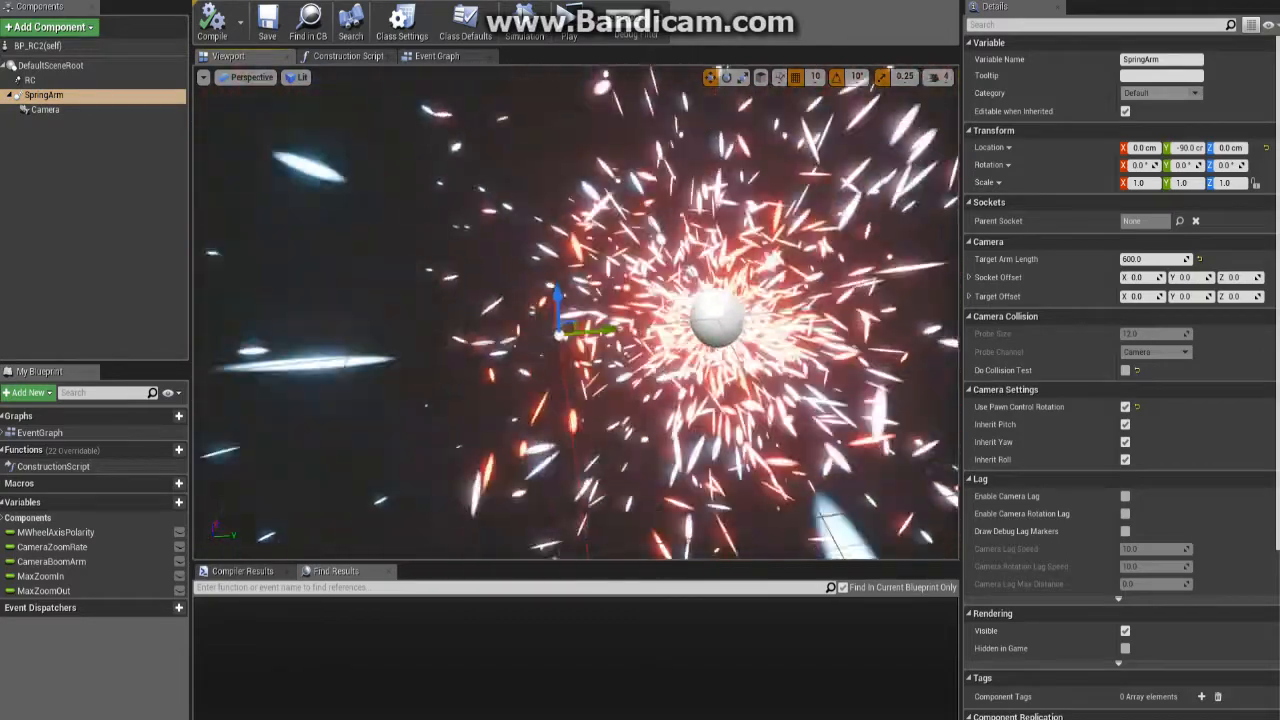
scroll(576, 313, "down", 5)
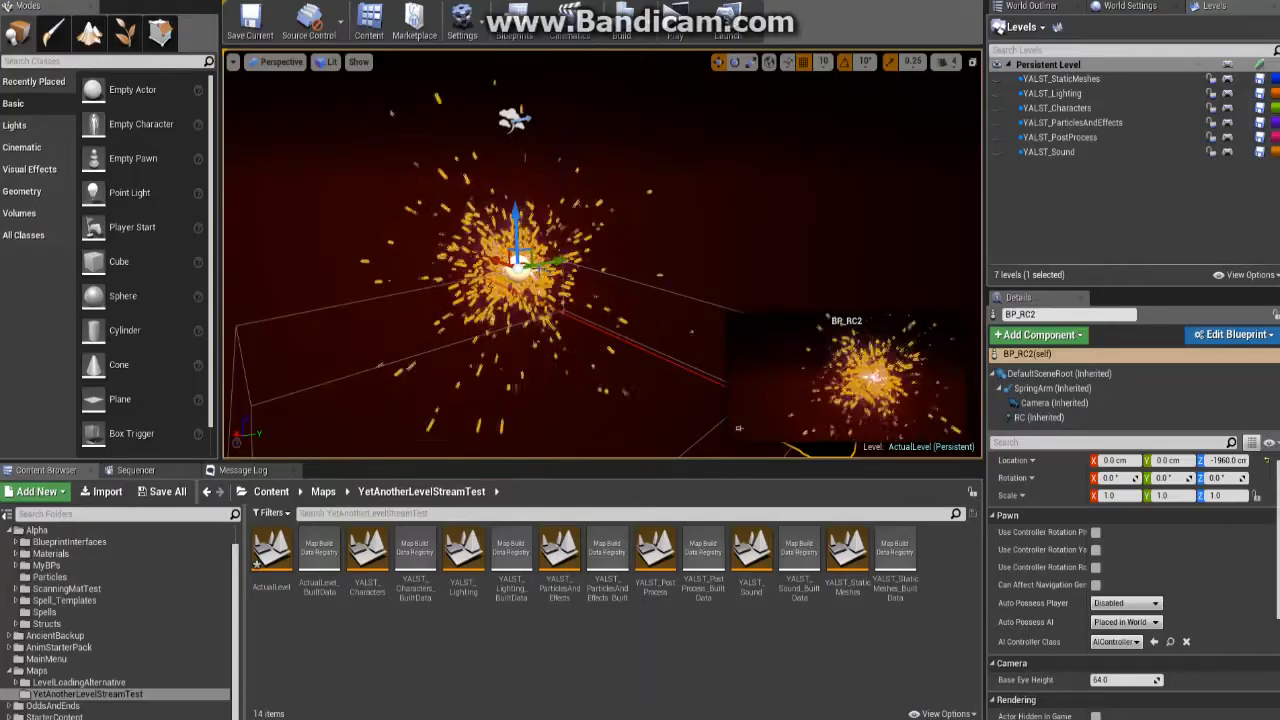
Step: Back in the level, select the BlockingVolume, LoadScreenSpawnPoint and BP_RC2 in turn to identify the load screen actors
right_click_drag(602, 254, 700, 340)
right_click_drag(738, 428, 594, 297)
left_click(594, 297)
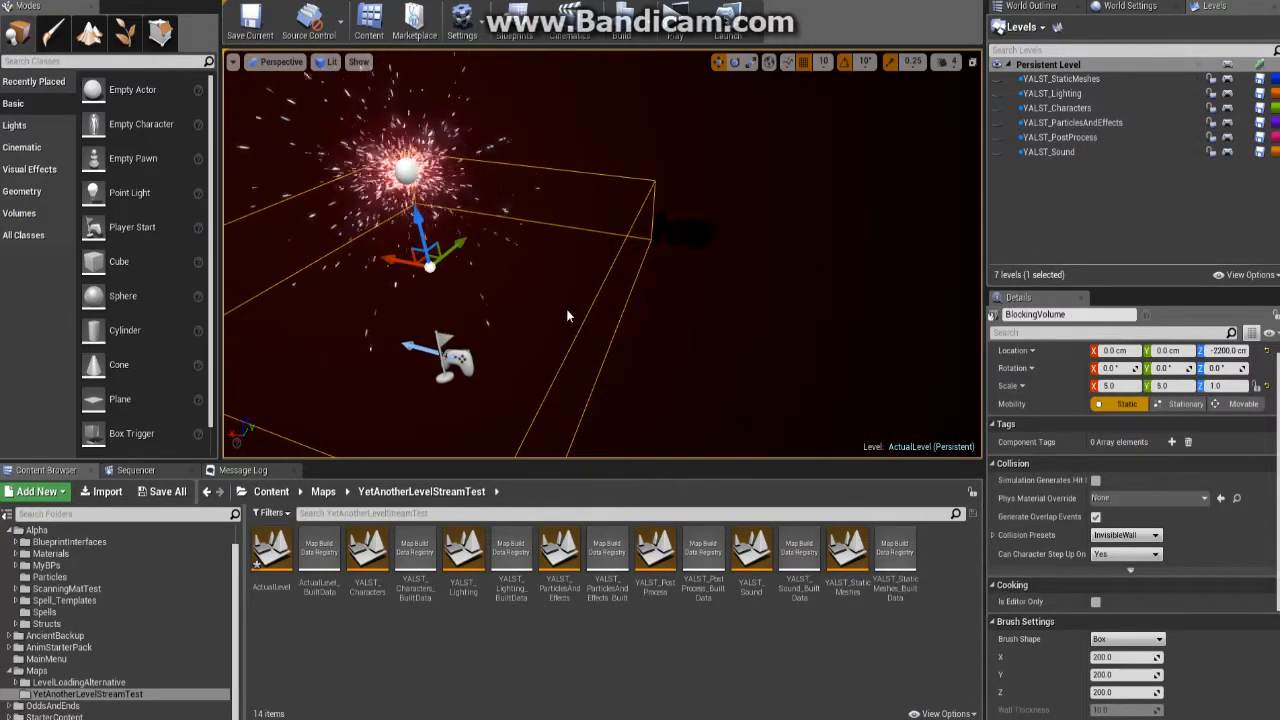
left_click(440, 358)
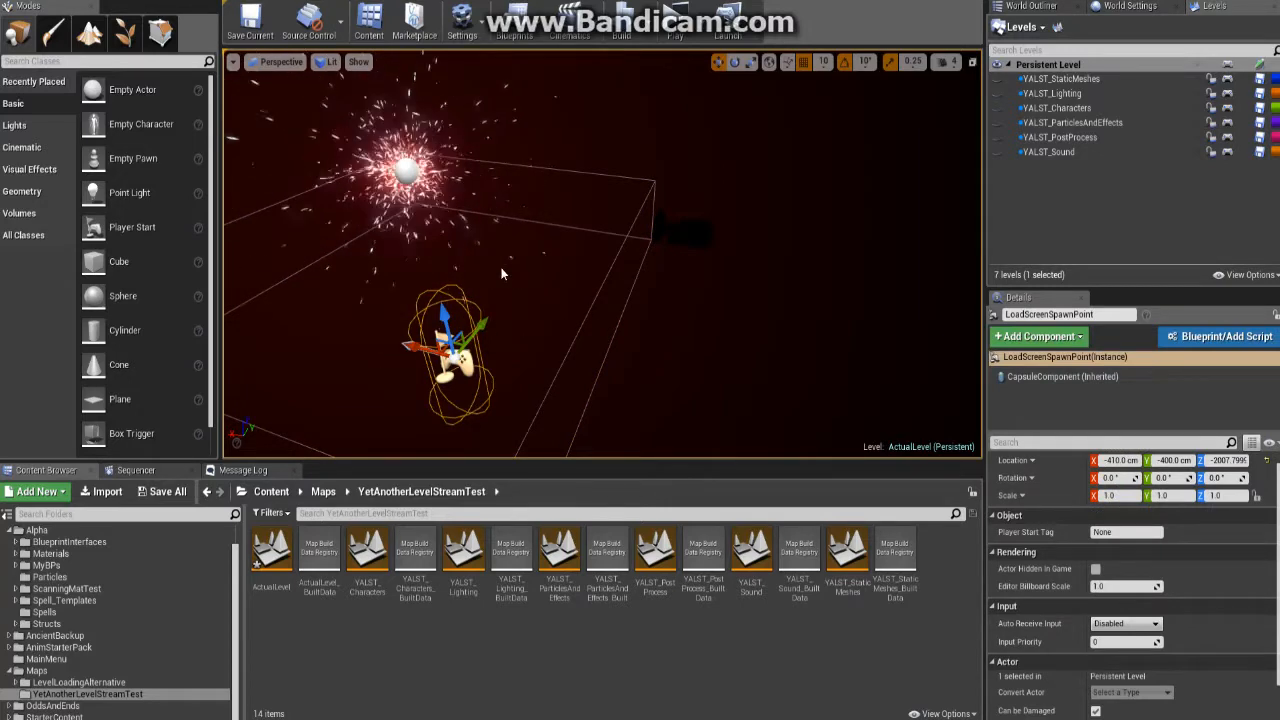
left_click(406, 171)
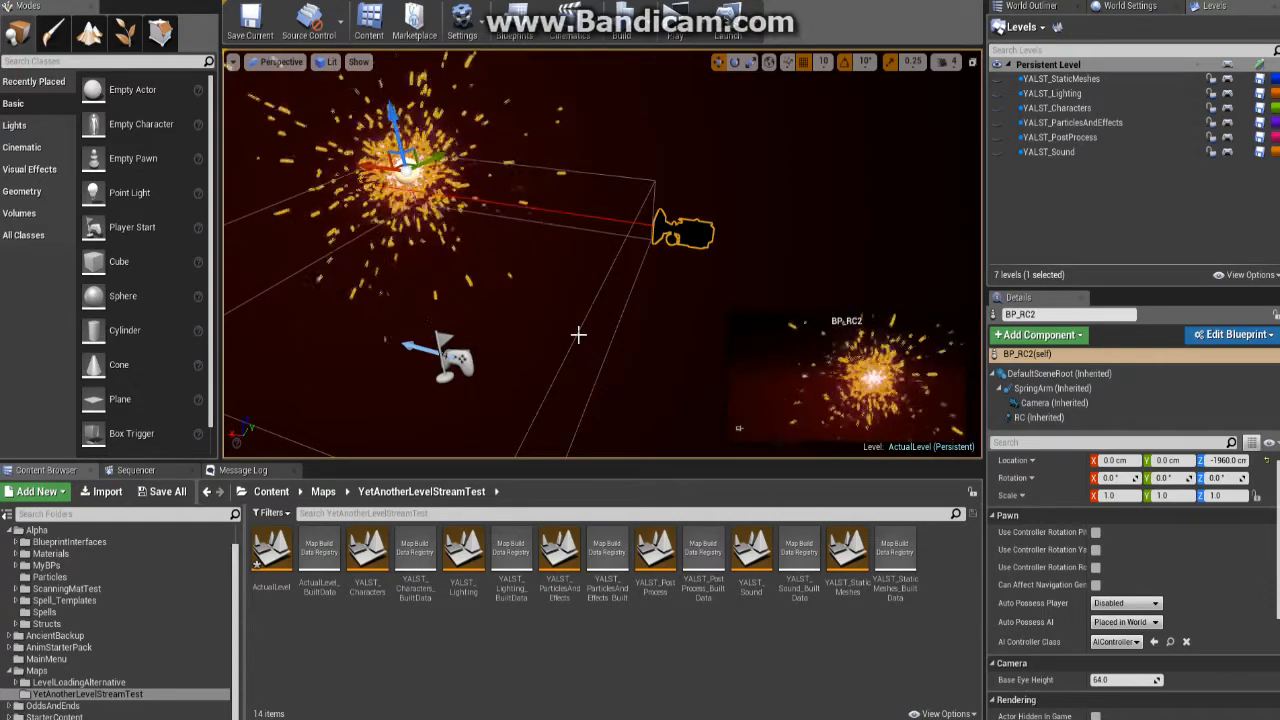
left_click(628, 342)
key("Delete")
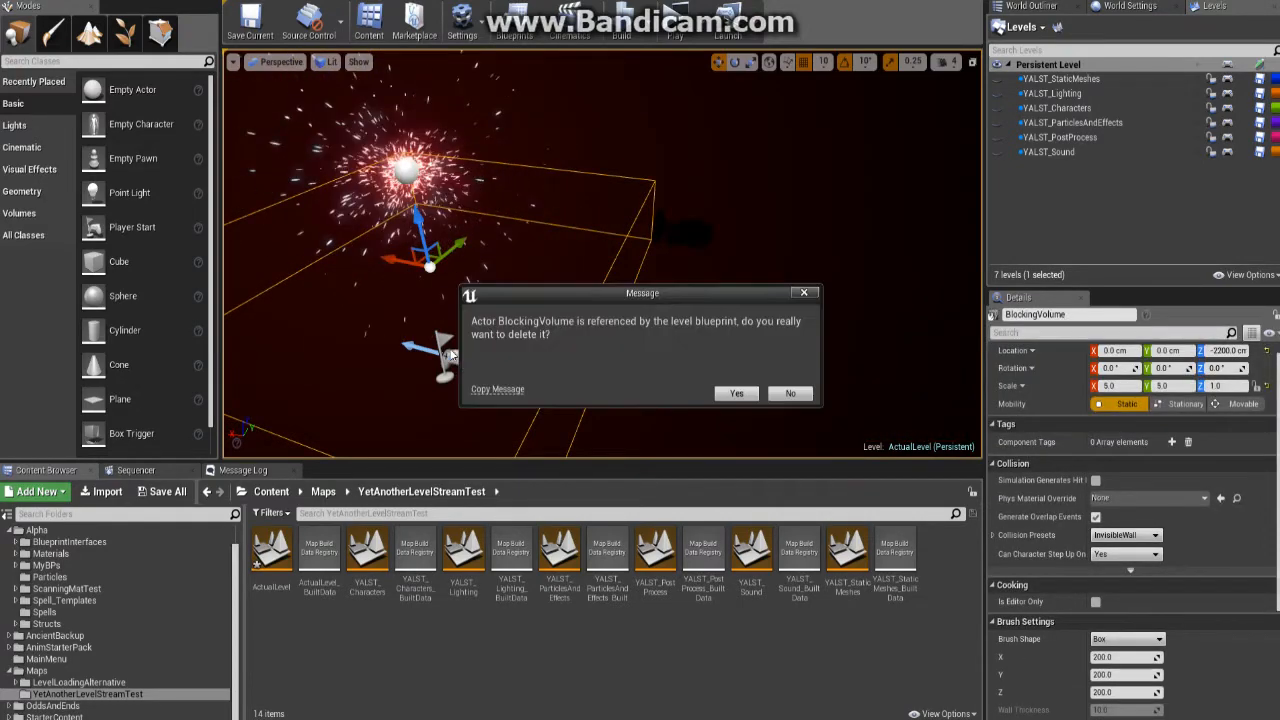
left_click(791, 393)
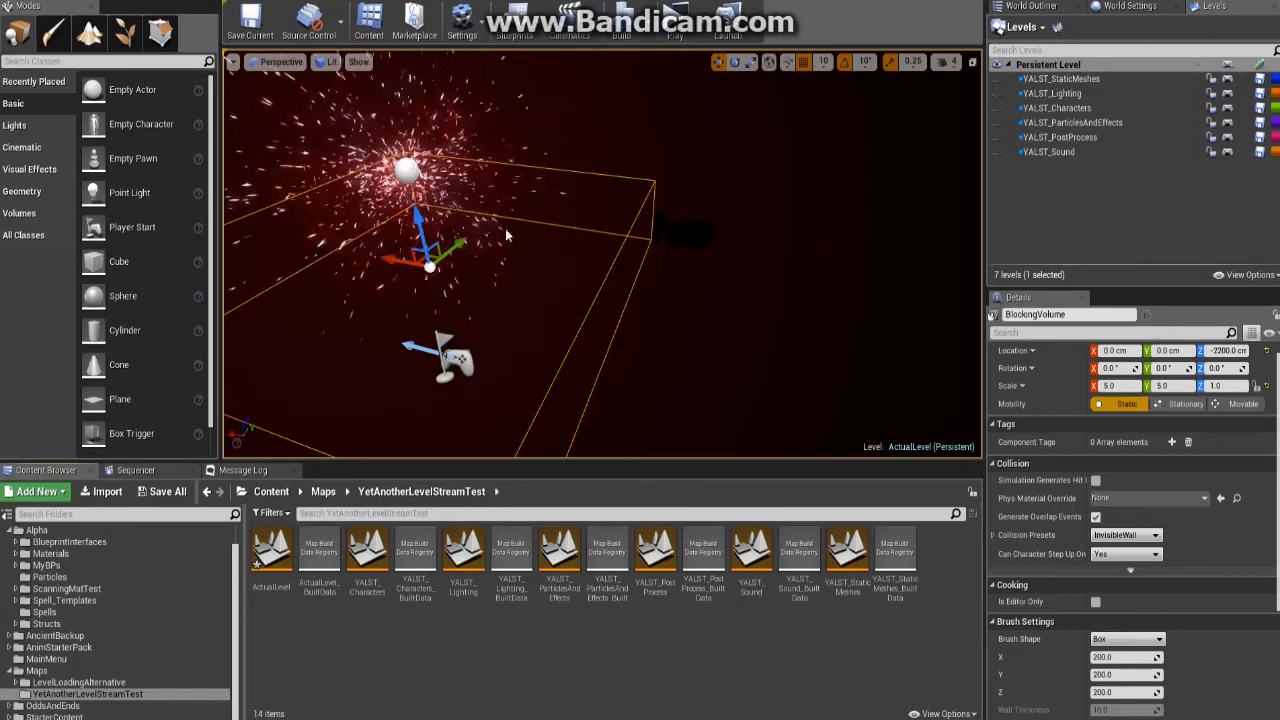
left_click(710, 199)
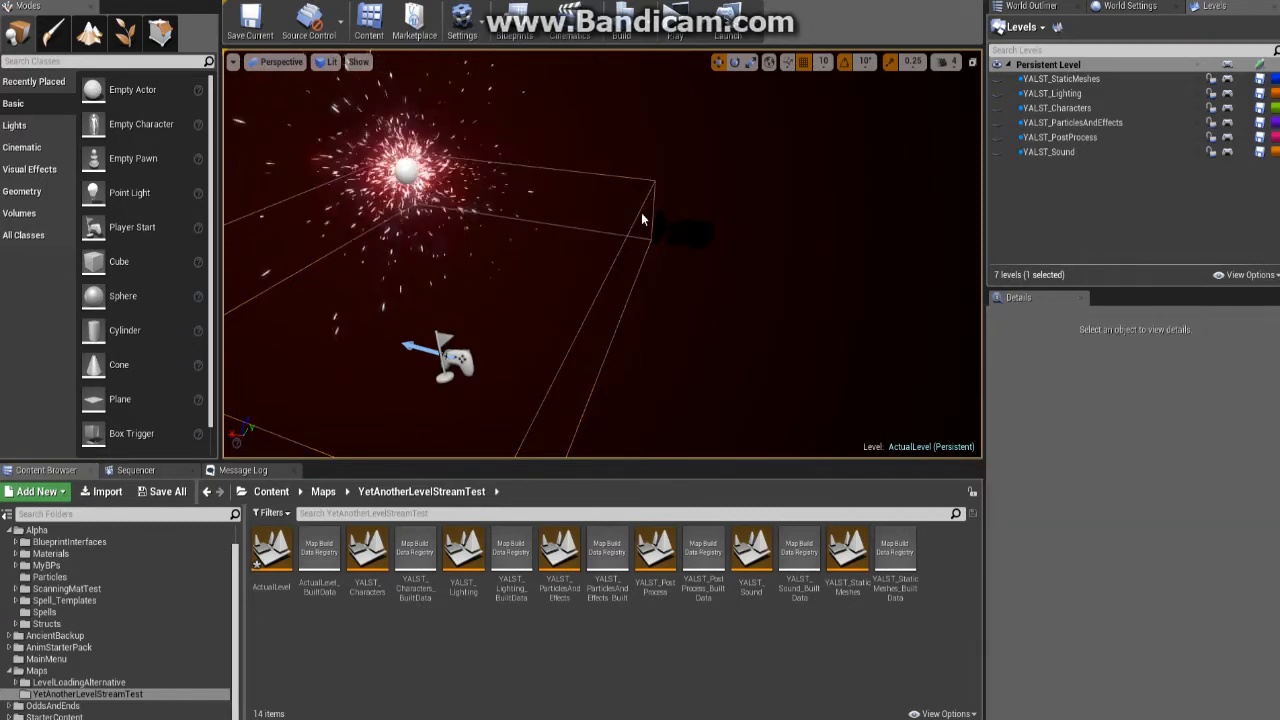
Step: Select the AtmosphericFog actor above the sphere and examine its atmosphere and lighting settings and its effect on the load screen background
right_click_drag(511, 255, 420, 220)
left_click(577, 196)
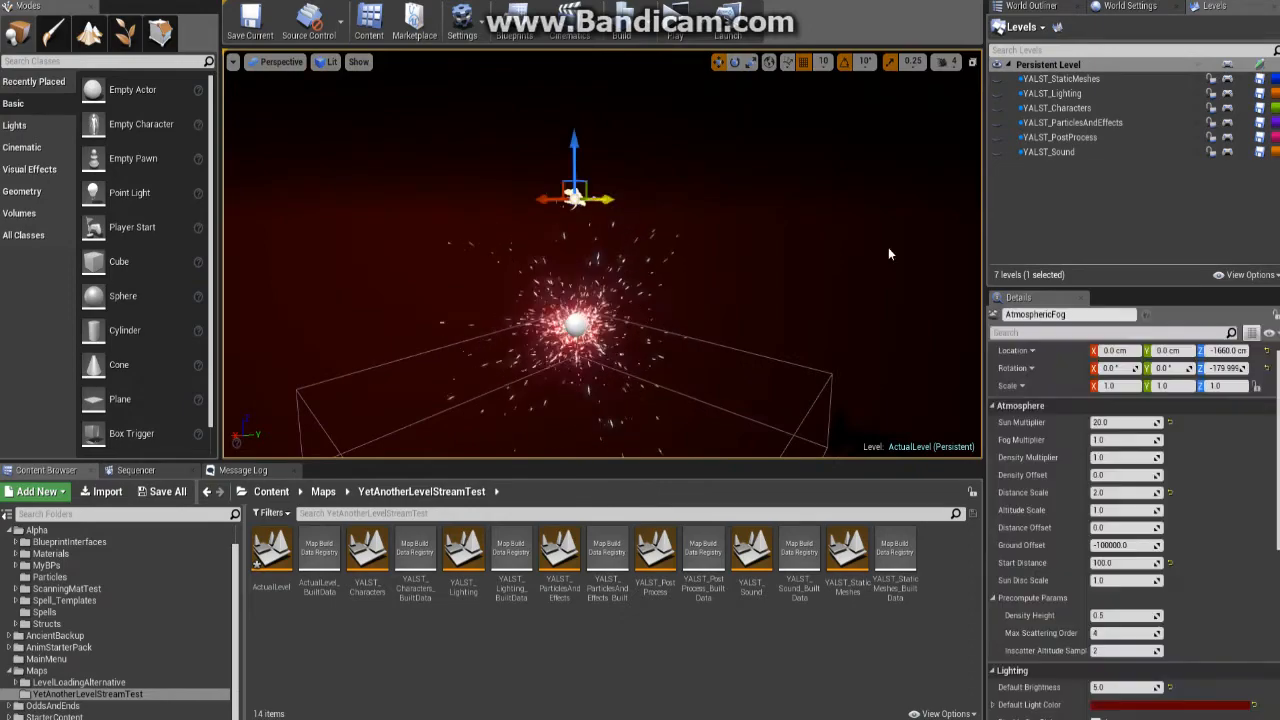
key("w")
right_click_drag(886, 254, 663, 237)
key("s")
scroll(1201, 493, "down", 3)
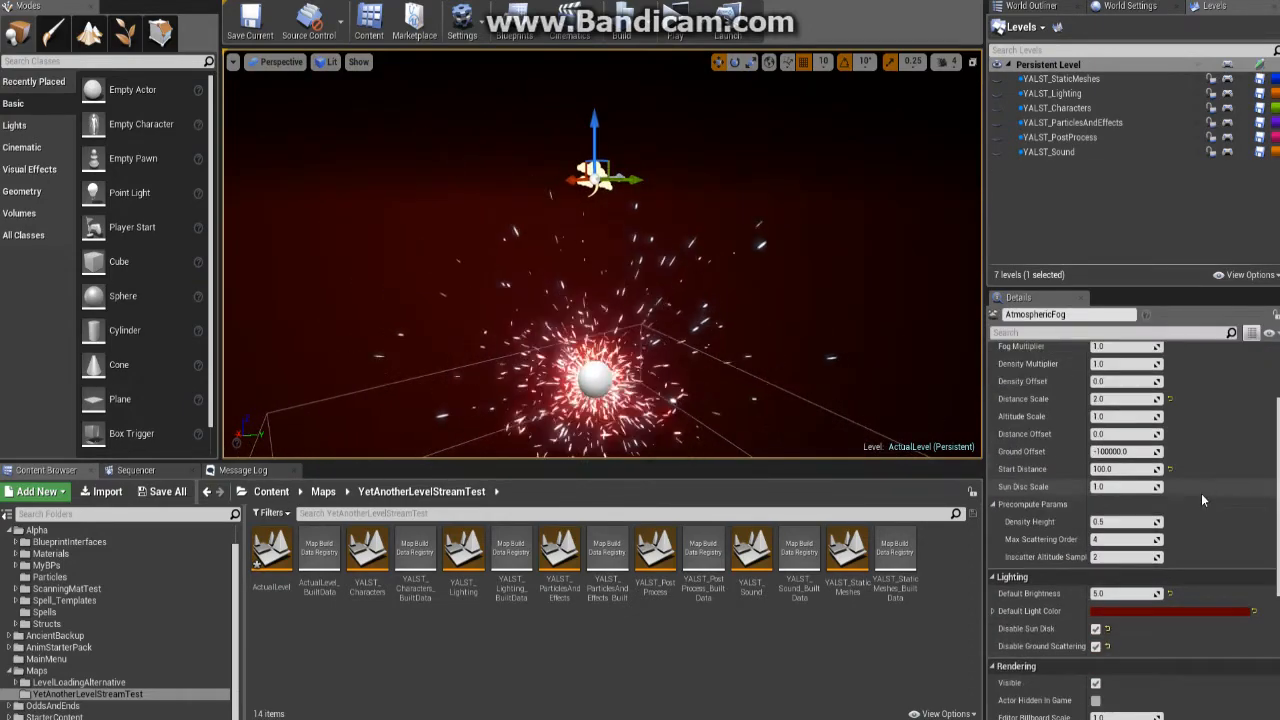
scroll(1204, 500, "down", 3)
key("a")
right_click_drag(685, 348, 930, 315)
right_click_drag(331, 232, 629, 220)
key("s")
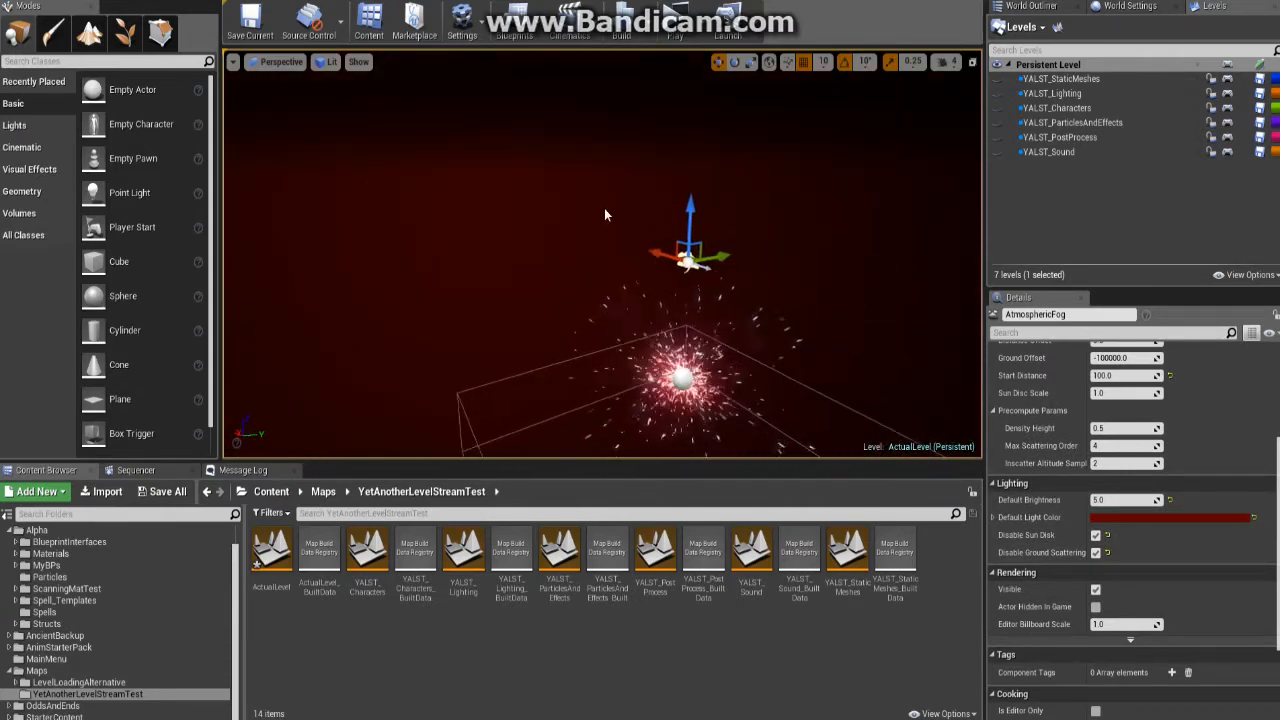
right_click_drag(557, 203, 790, 306)
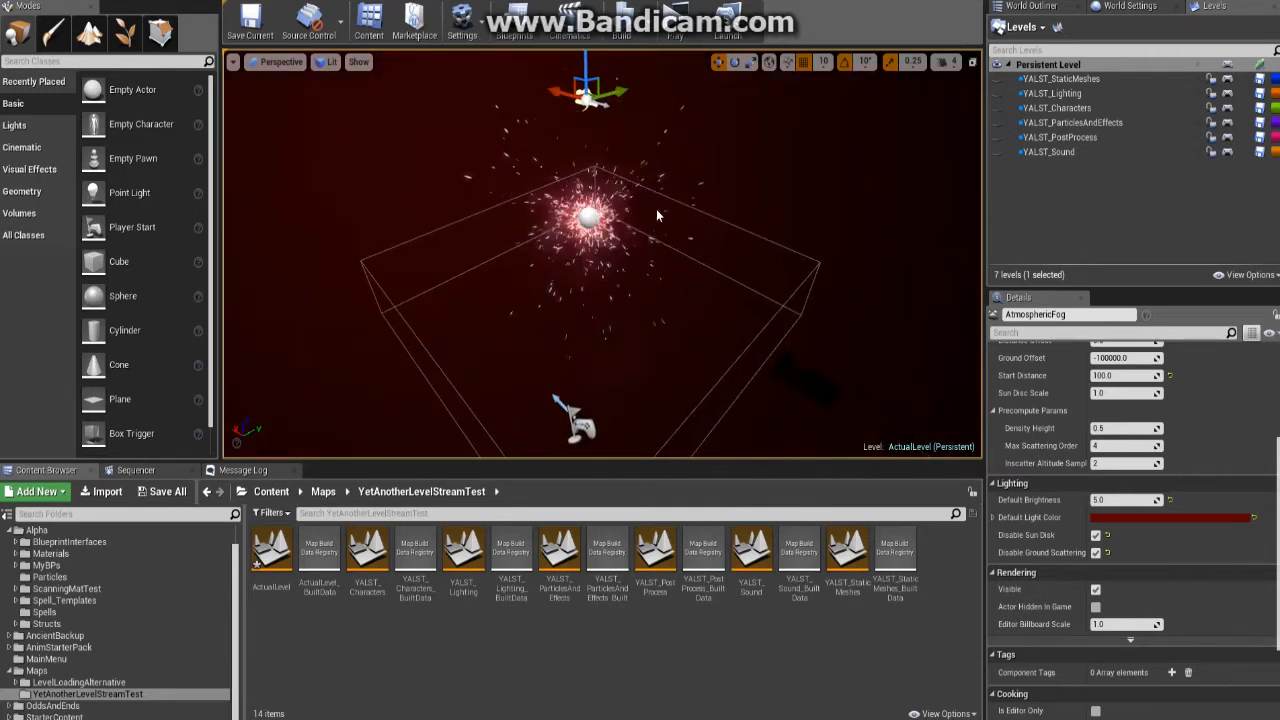
Step: List the persistent level's actors and select each in turn, from AtmosphericFog and BlockingVolume through RecastNavMesh-Default to Player Start
left_click(1031, 6)
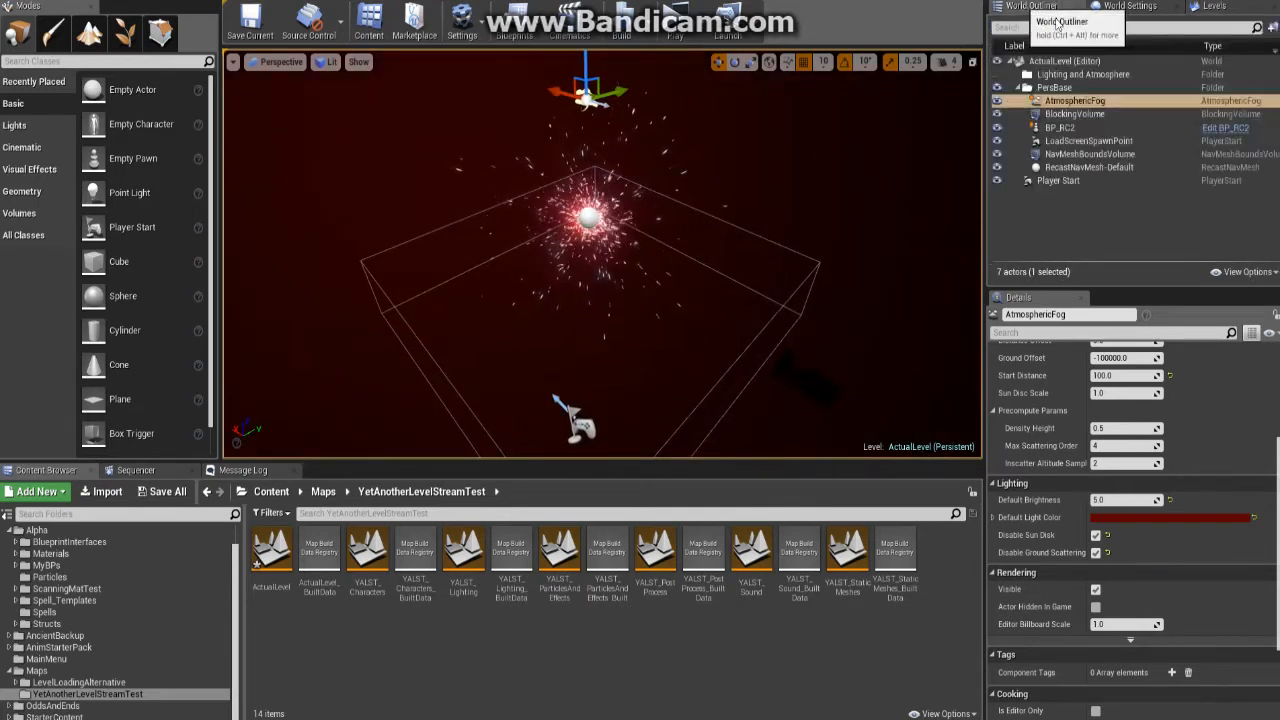
left_click(1108, 105)
left_click(1105, 116)
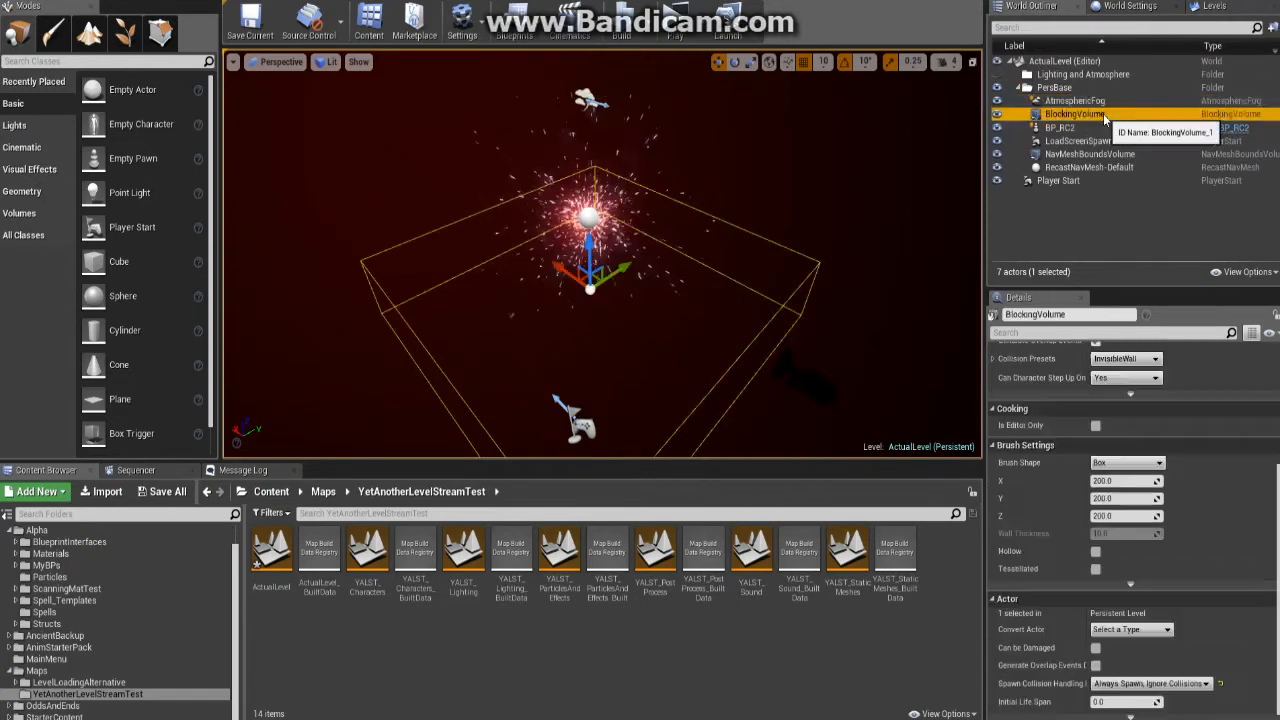
left_click(1104, 128)
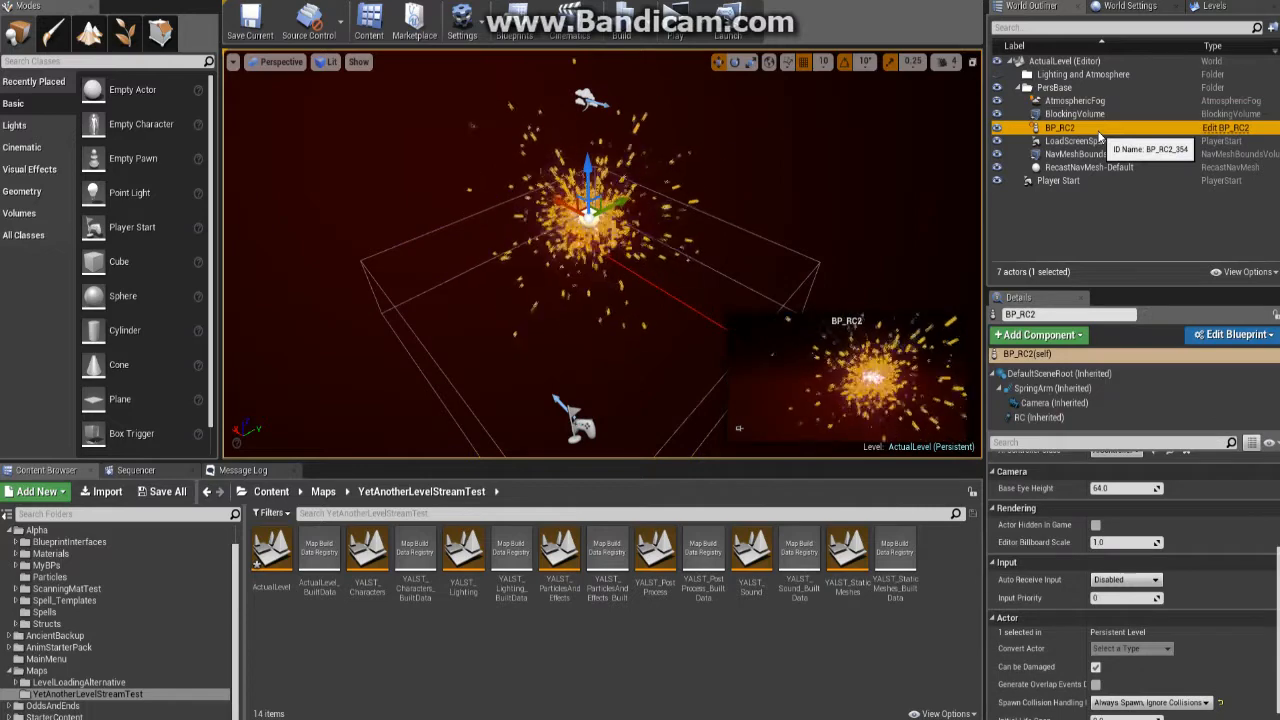
left_click(1098, 141)
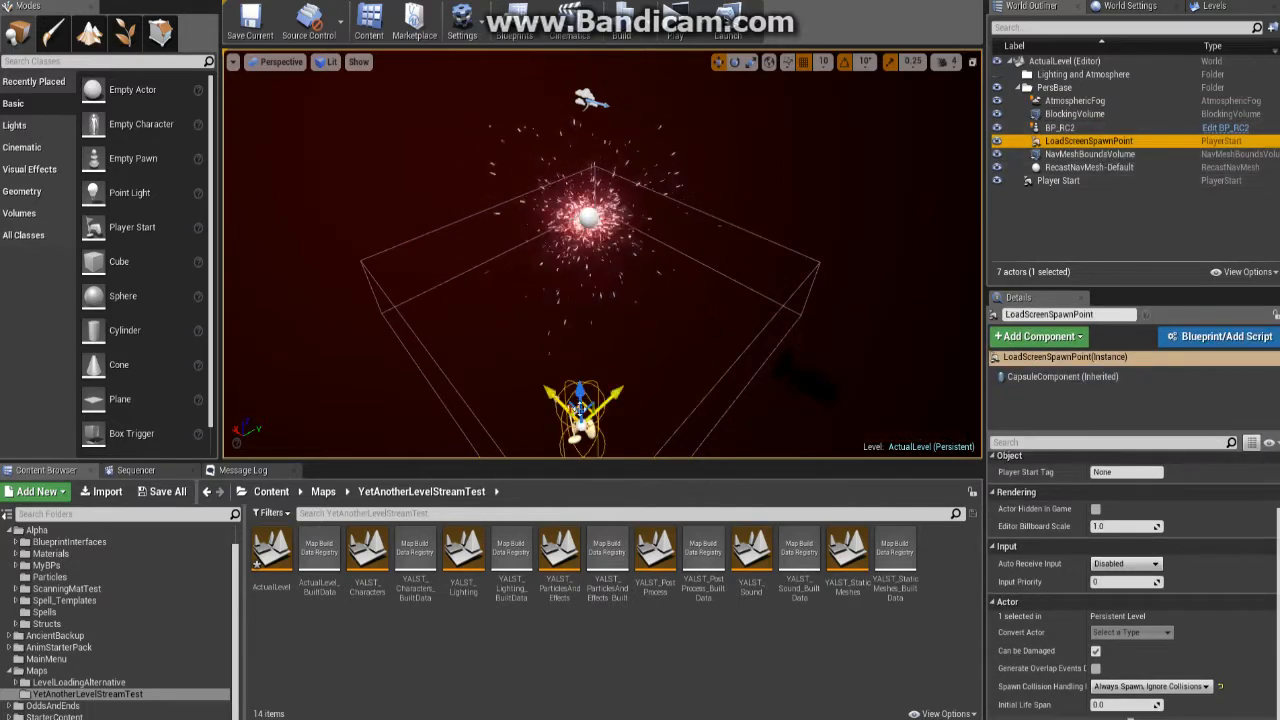
left_click(1087, 156)
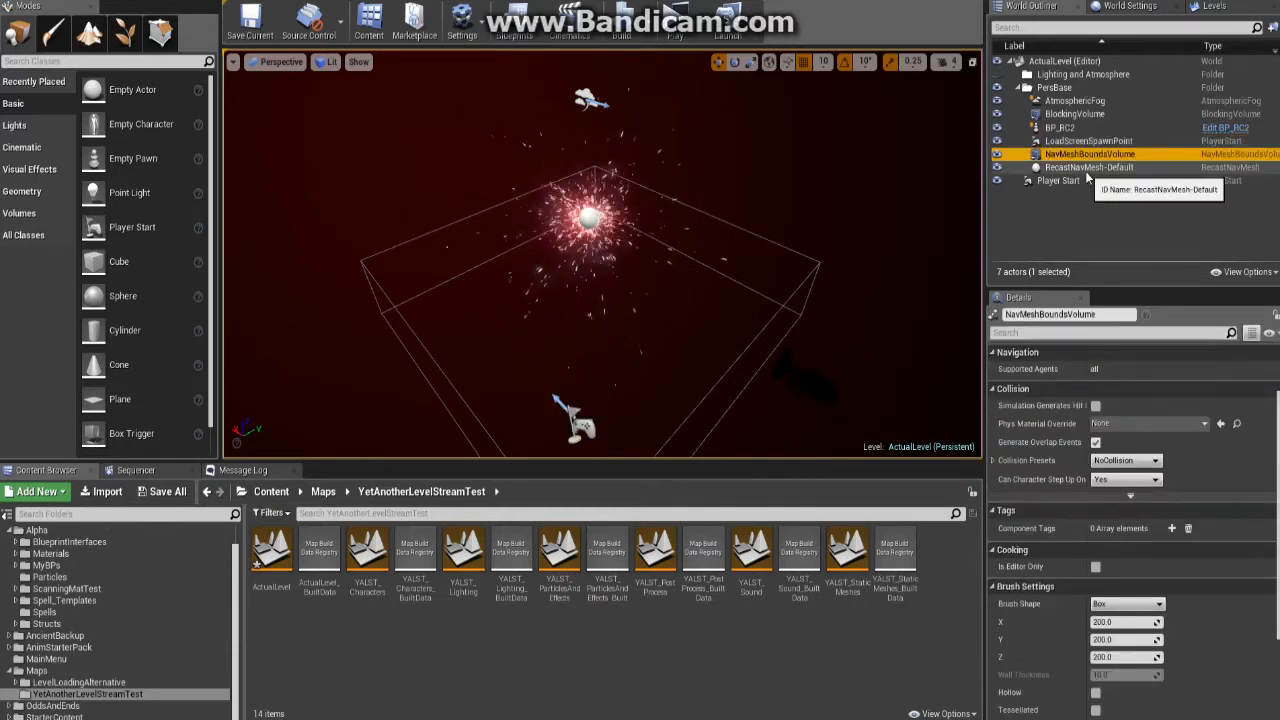
left_click(1104, 169)
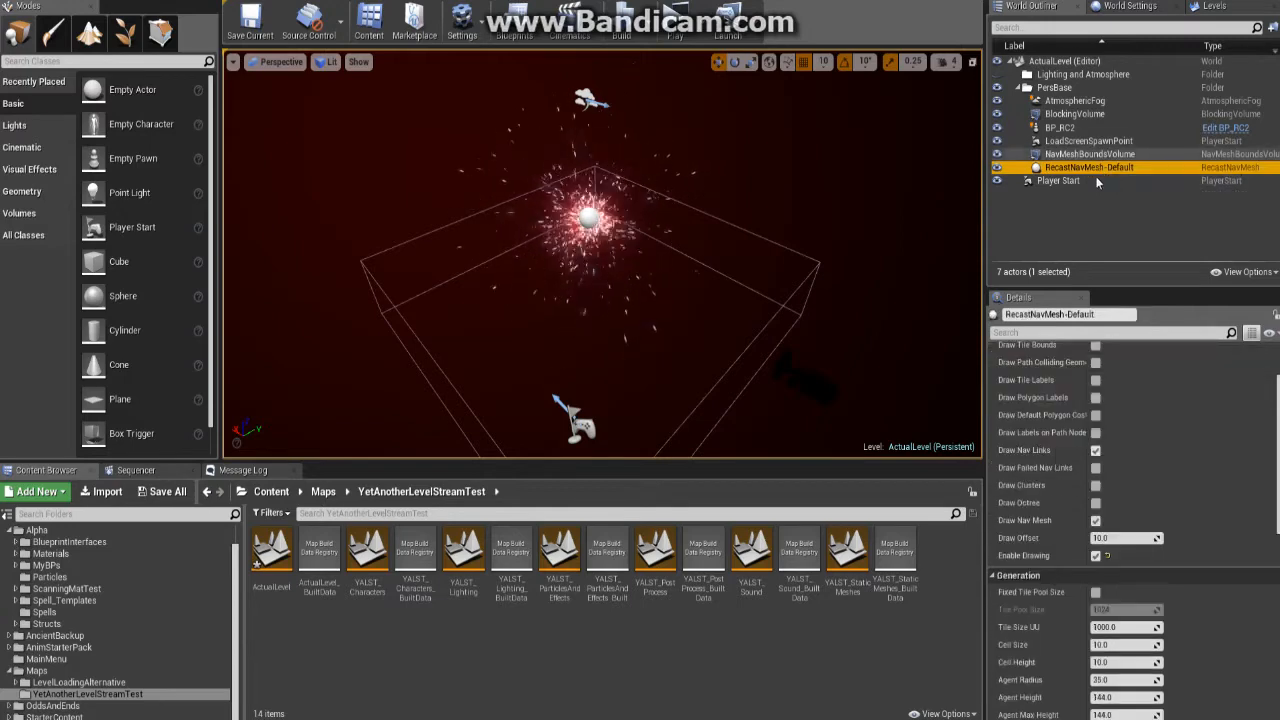
left_click(1049, 182)
right_click_drag(602, 253, 605, 340)
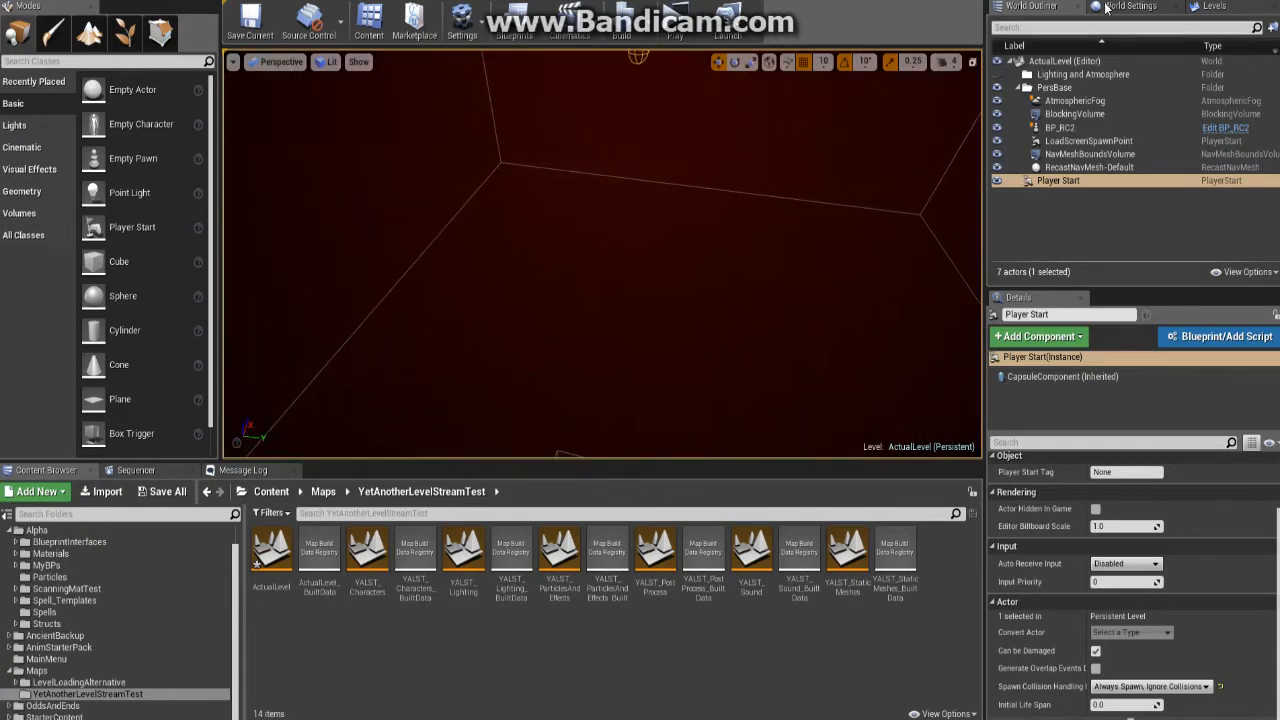
Step: Make all six YALST sublevels, from StaticMeshes and Lighting to PostProcess and Sound, visible together with the persistent level
left_click(1212, 6)
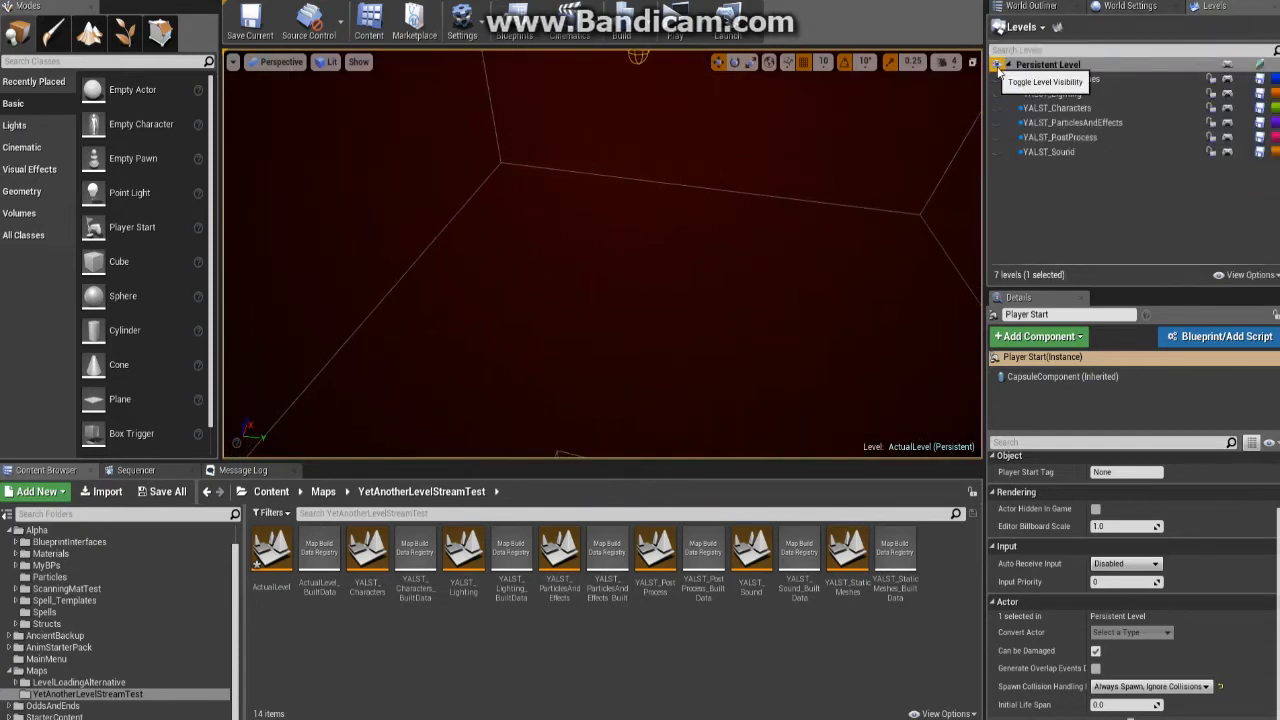
left_click(1047, 66)
left_click(1048, 152, "shift")
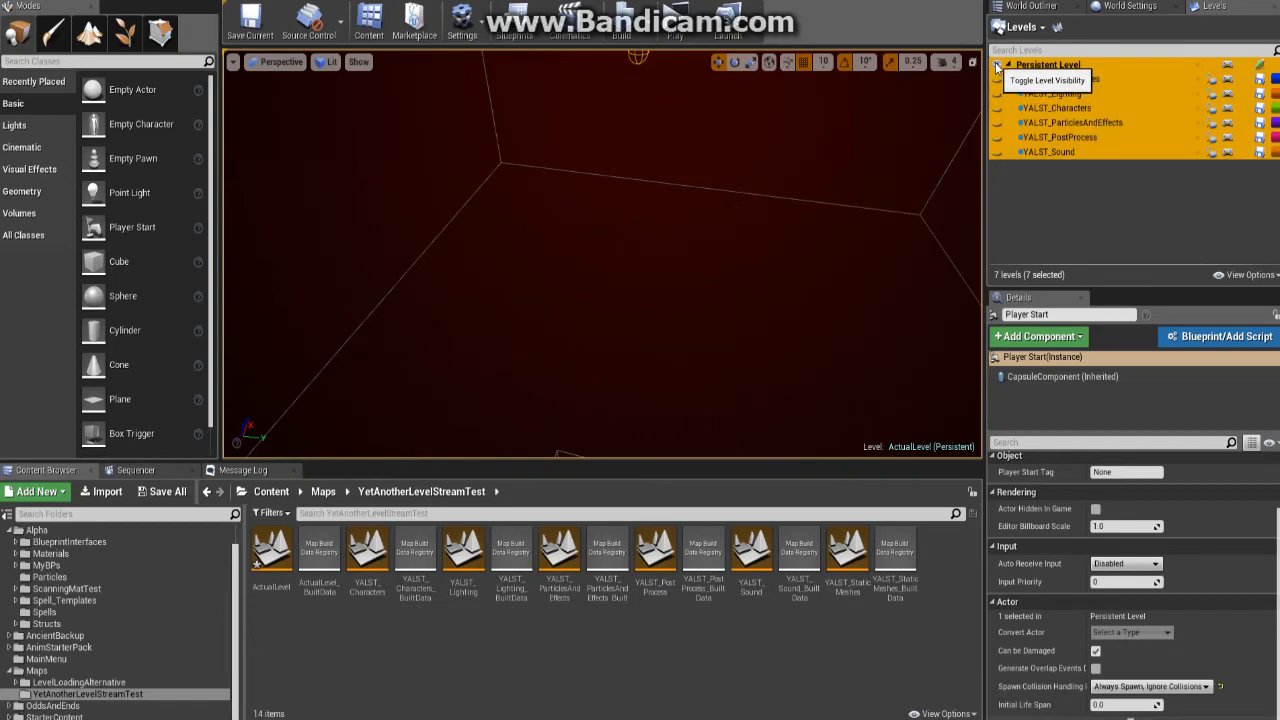
left_click(997, 65)
left_click(997, 65)
left_click(996, 78)
left_click(997, 93)
left_click(997, 108)
left_click(997, 122)
left_click(998, 137)
left_click(999, 152)
right_click_drag(806, 155, 795, 200)
key("w")
key("s")
Step: Select the persistent level and run a build with all sublevels visible
left_click(1063, 65)
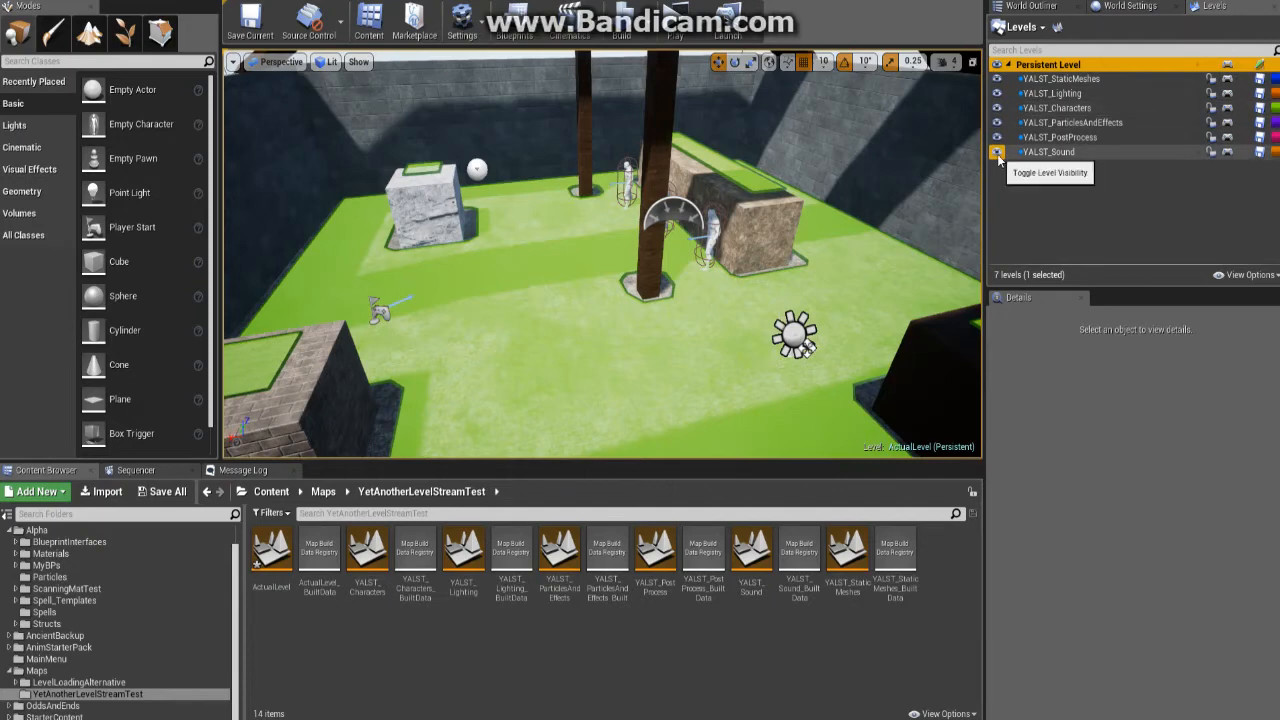
left_click(622, 20)
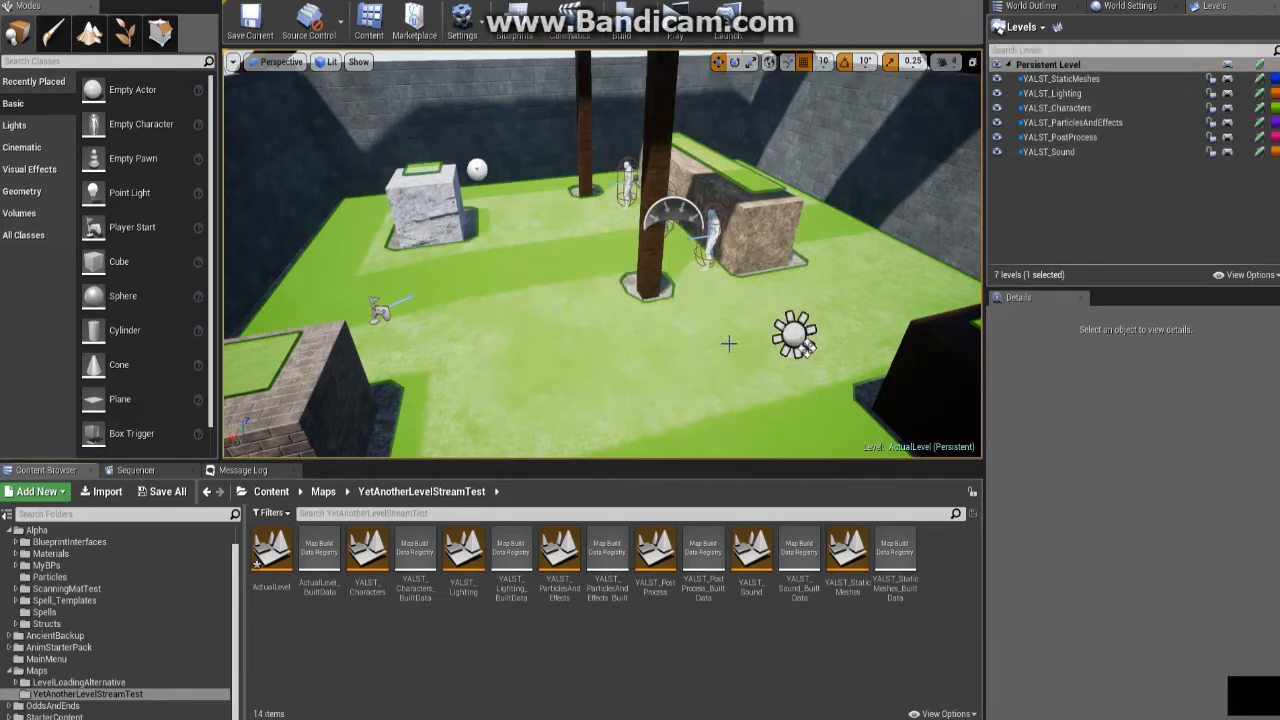
right_click_drag(806, 371, 736, 260)
key("w")
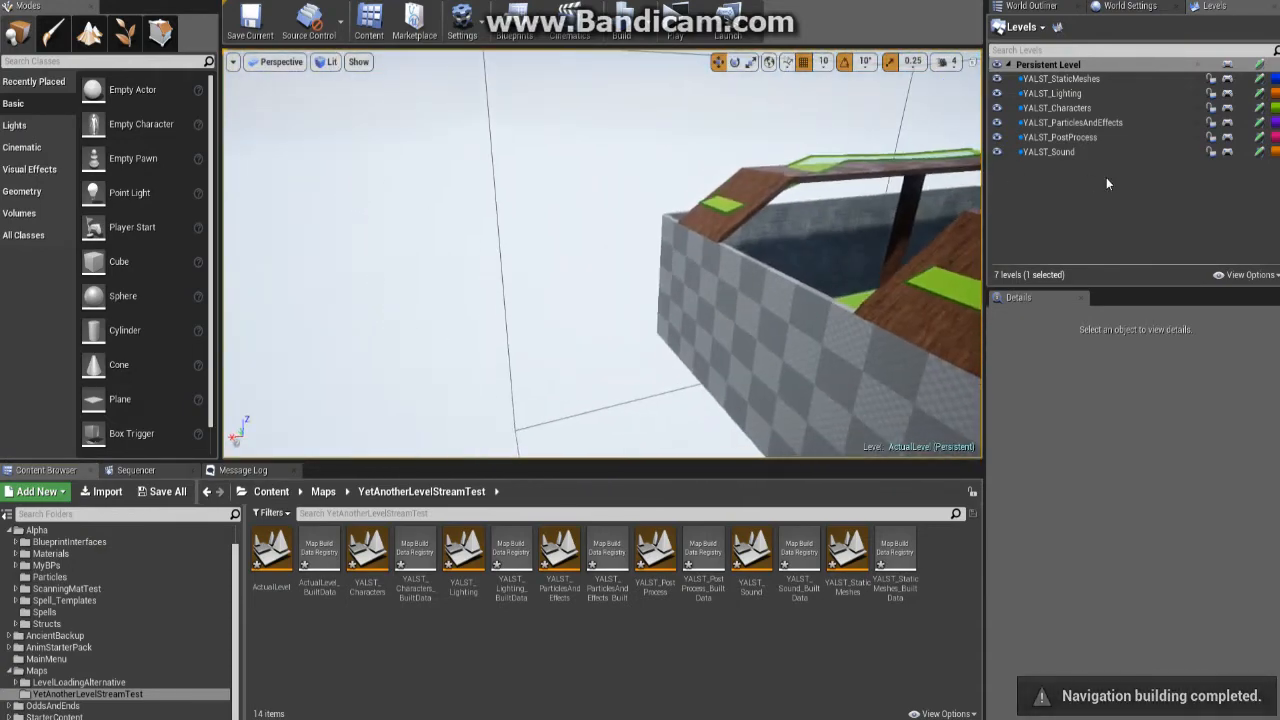
Step: Select the NavMeshBoundsVolume and examine how it encloses the walled arena with its ramps, characters and green navigation areas
left_click(1079, 66)
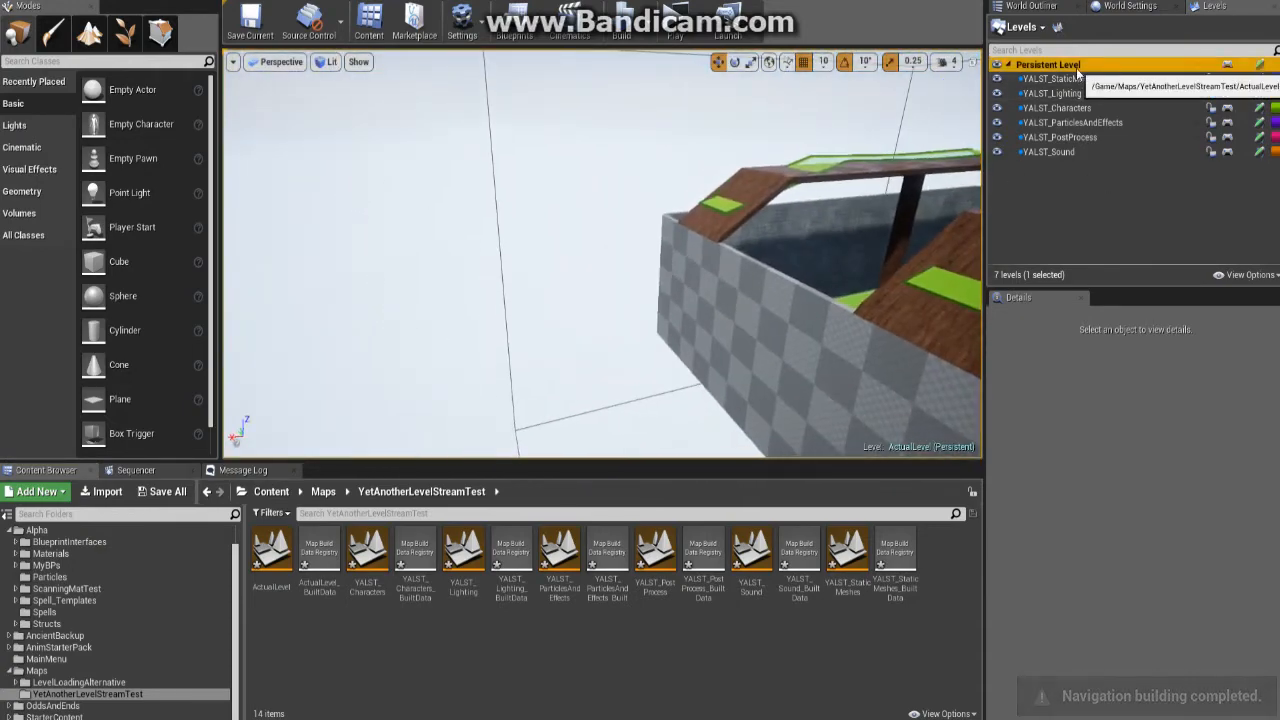
left_click(494, 157)
key("d")
right_click_drag(521, 157, 600, 245)
key("s")
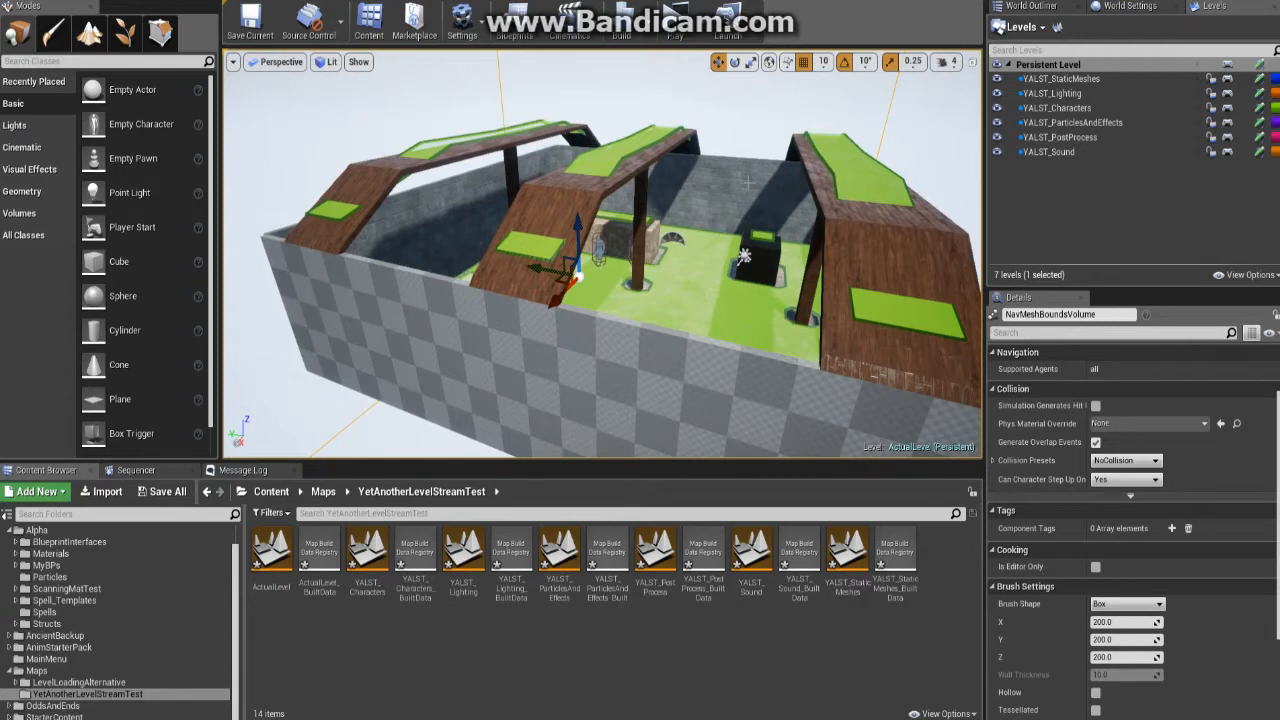
right_click_drag(574, 195, 512, 105)
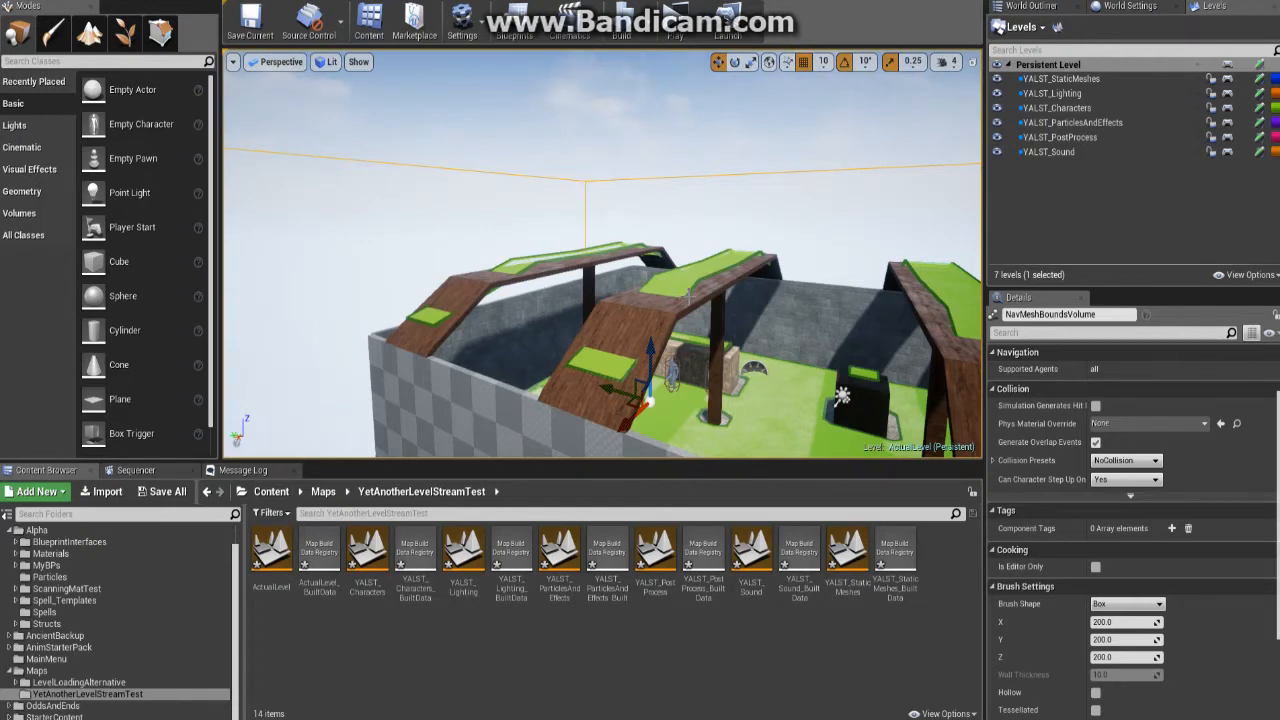
right_click_drag(750, 358, 588, 287)
key("w")
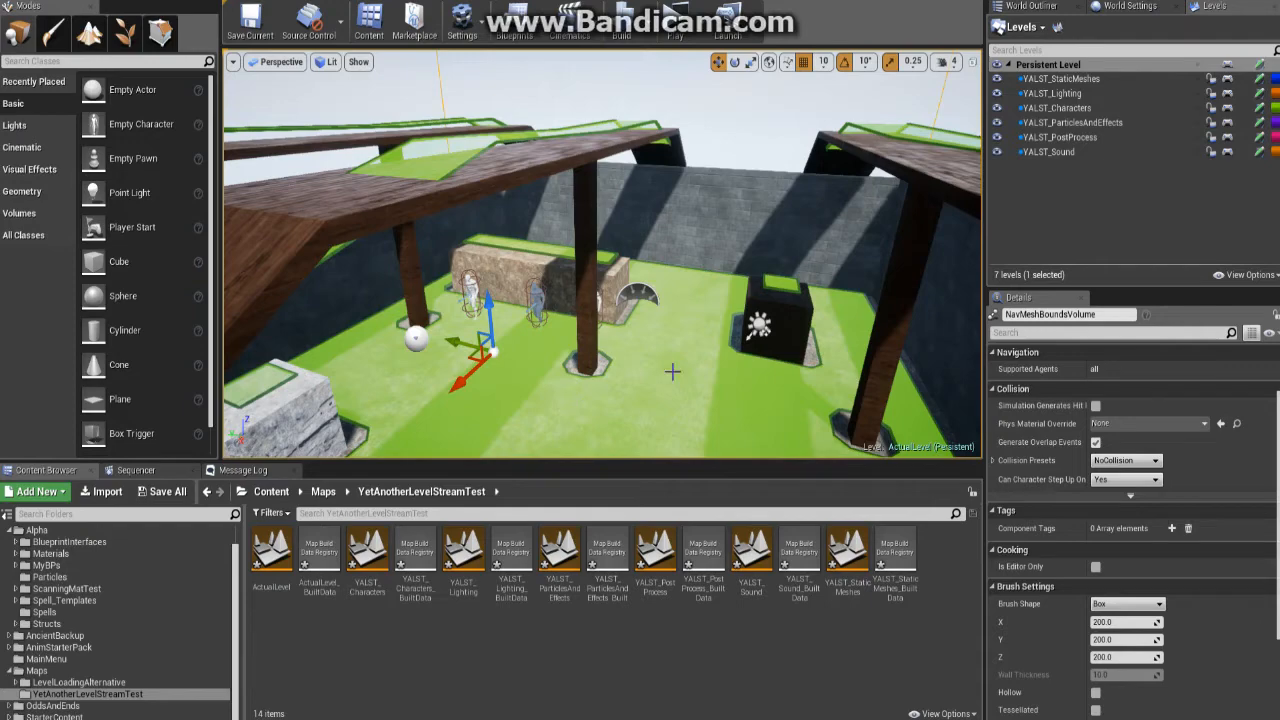
right_click_drag(652, 320, 740, 230)
key("s")
key("w")
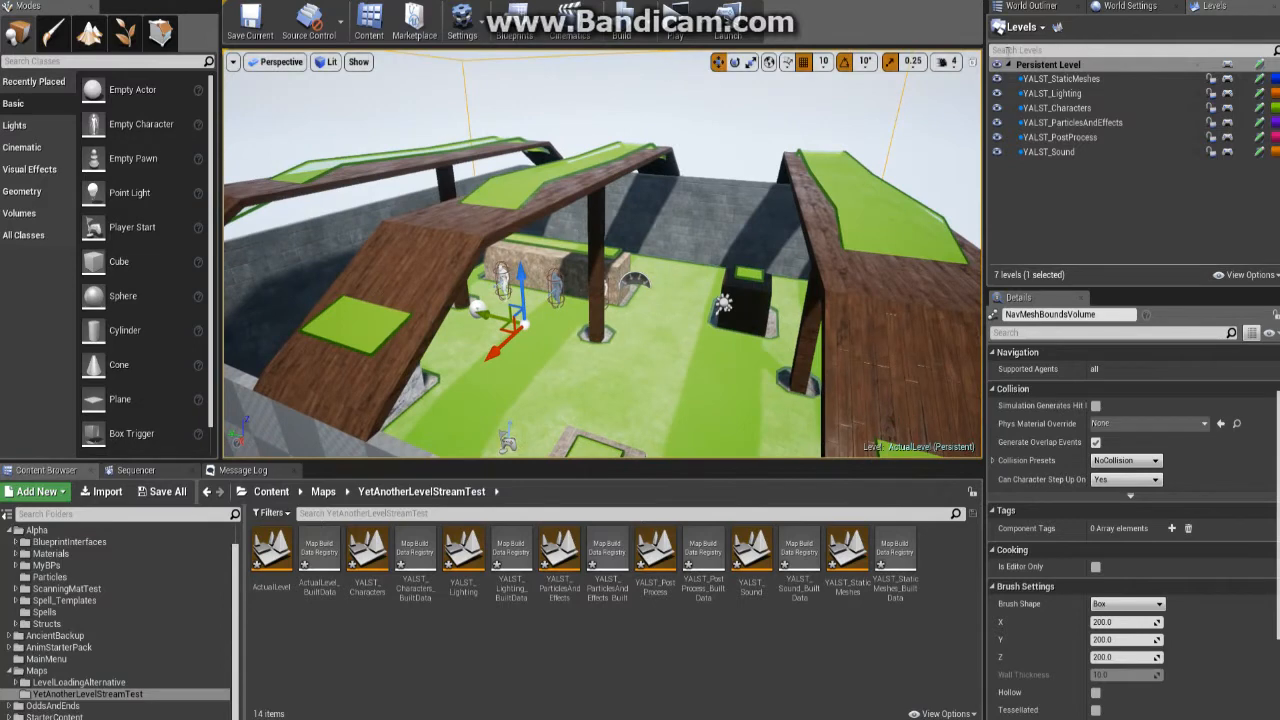
Step: Build again from the persistent level and review the full actor list, down to the NavMeshBoundsVolume
left_click(1066, 66)
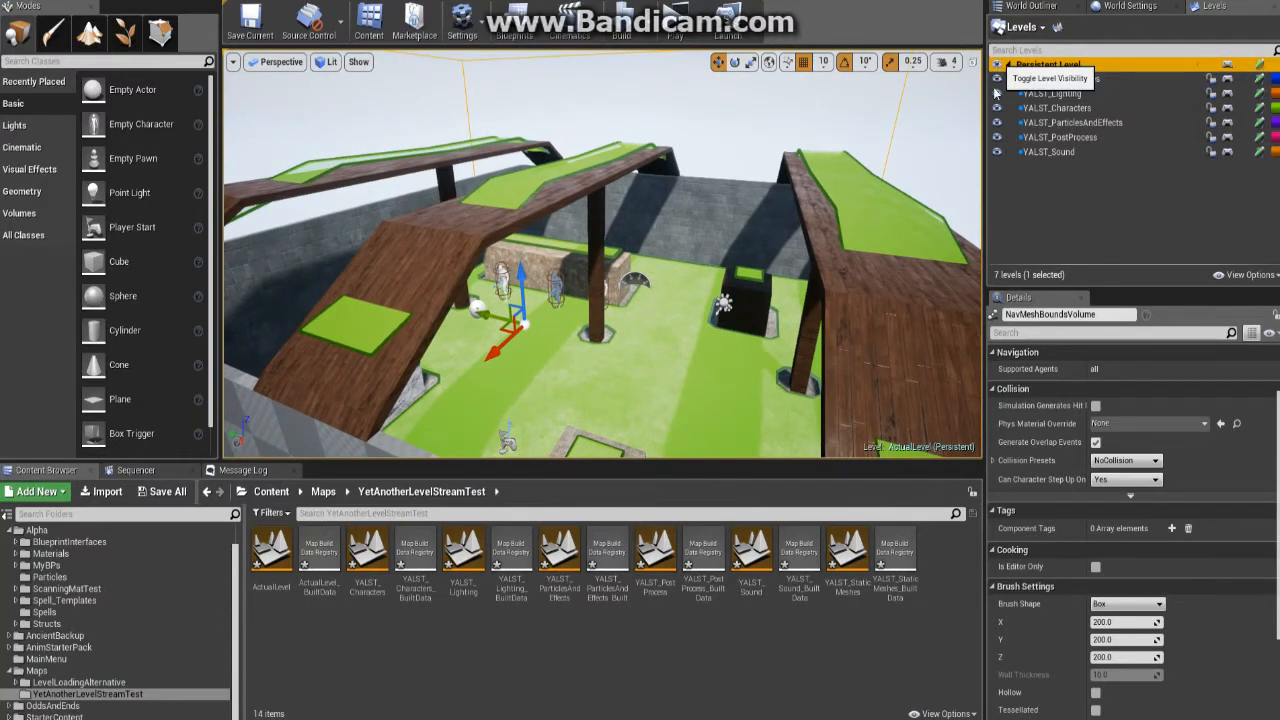
left_click(621, 30)
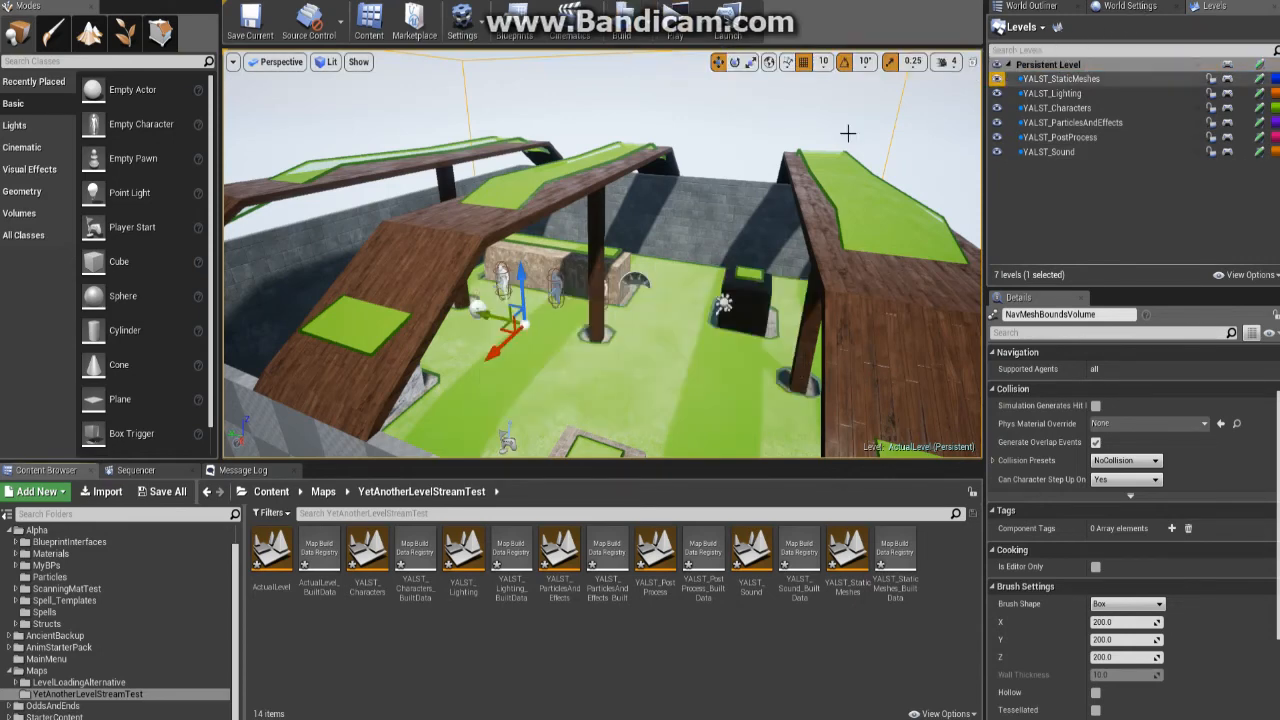
left_click(1021, 9)
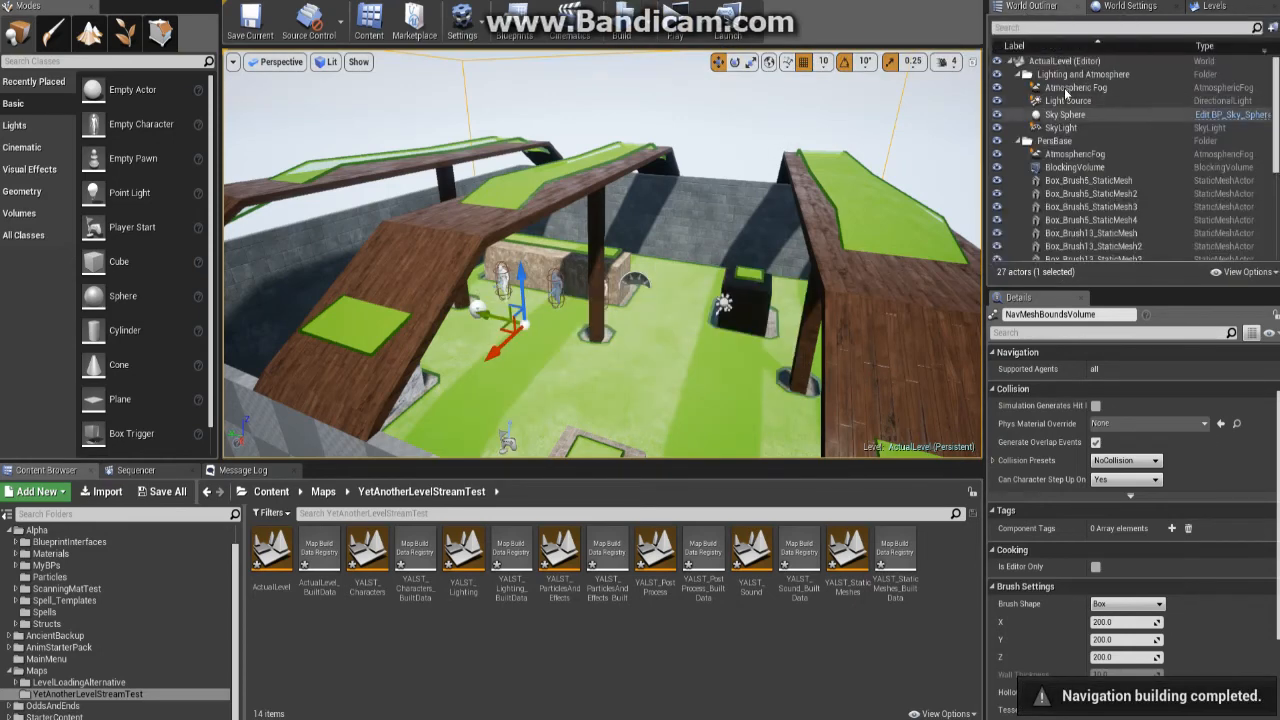
scroll(1091, 147, "down", 3)
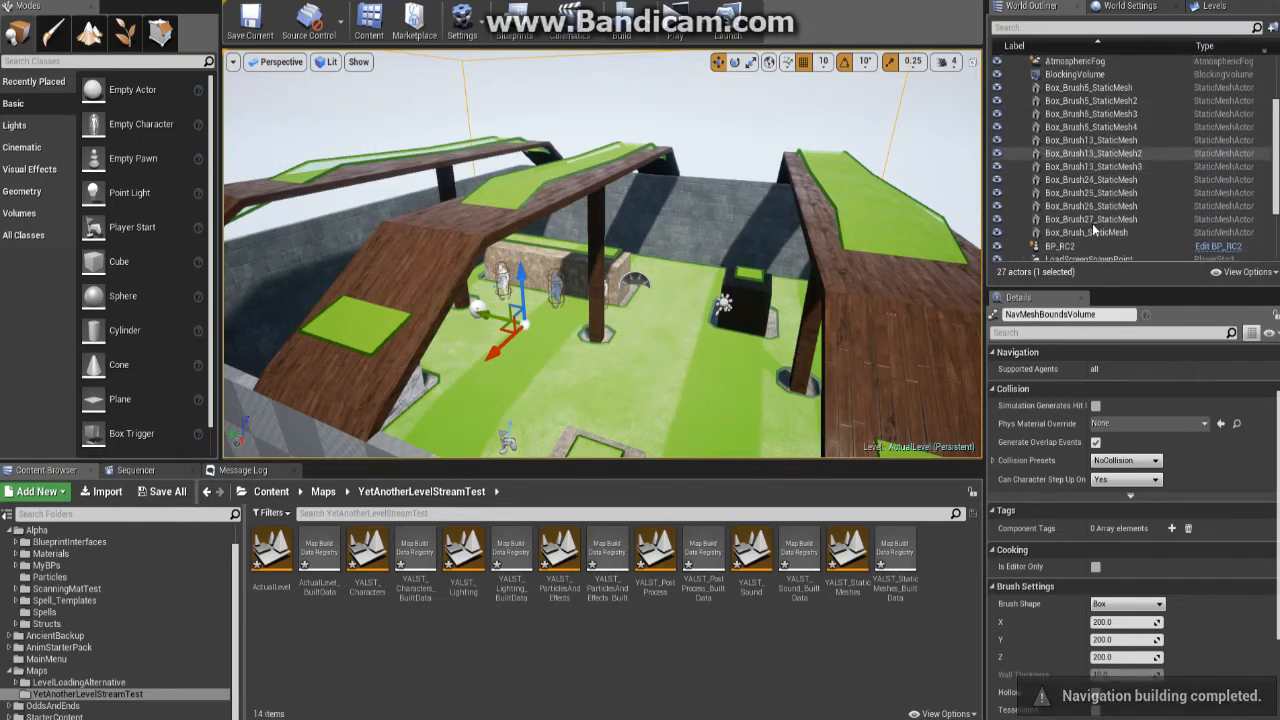
left_click(1105, 180)
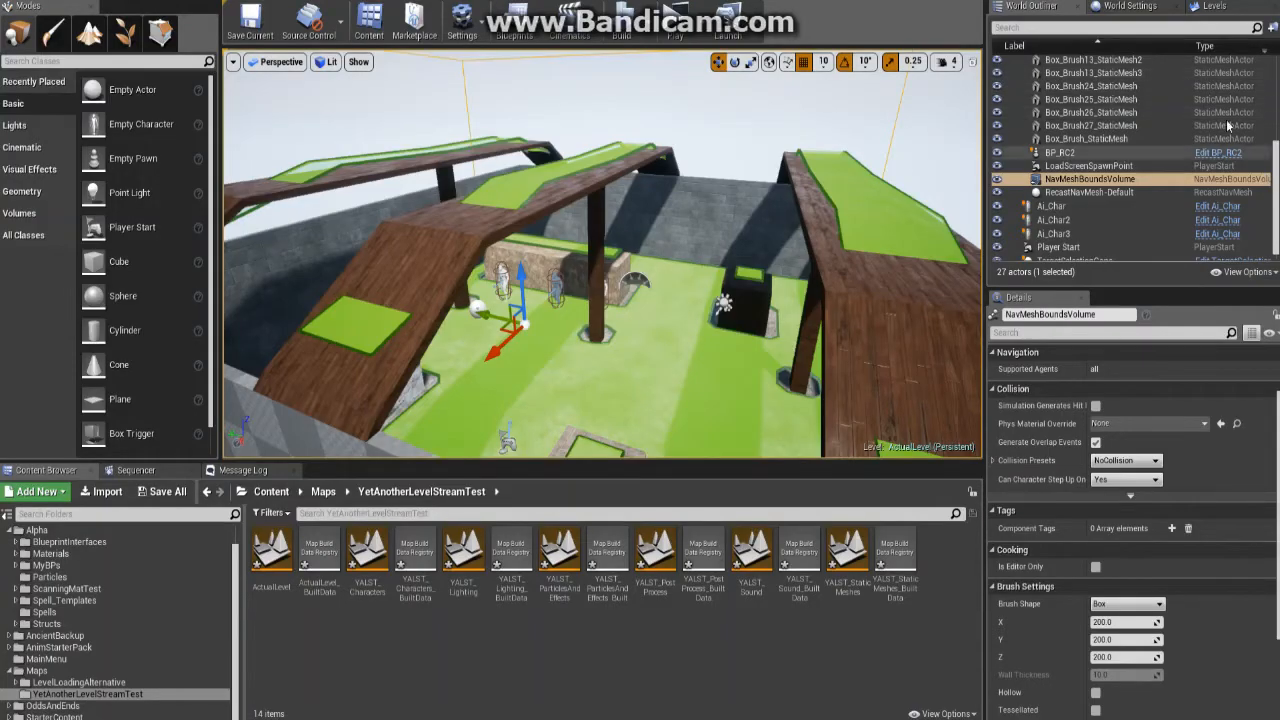
Step: Hide all six YALST sublevels again so only the persistent level is shown
left_click(1130, 6)
left_click(1214, 6)
left_click(996, 78)
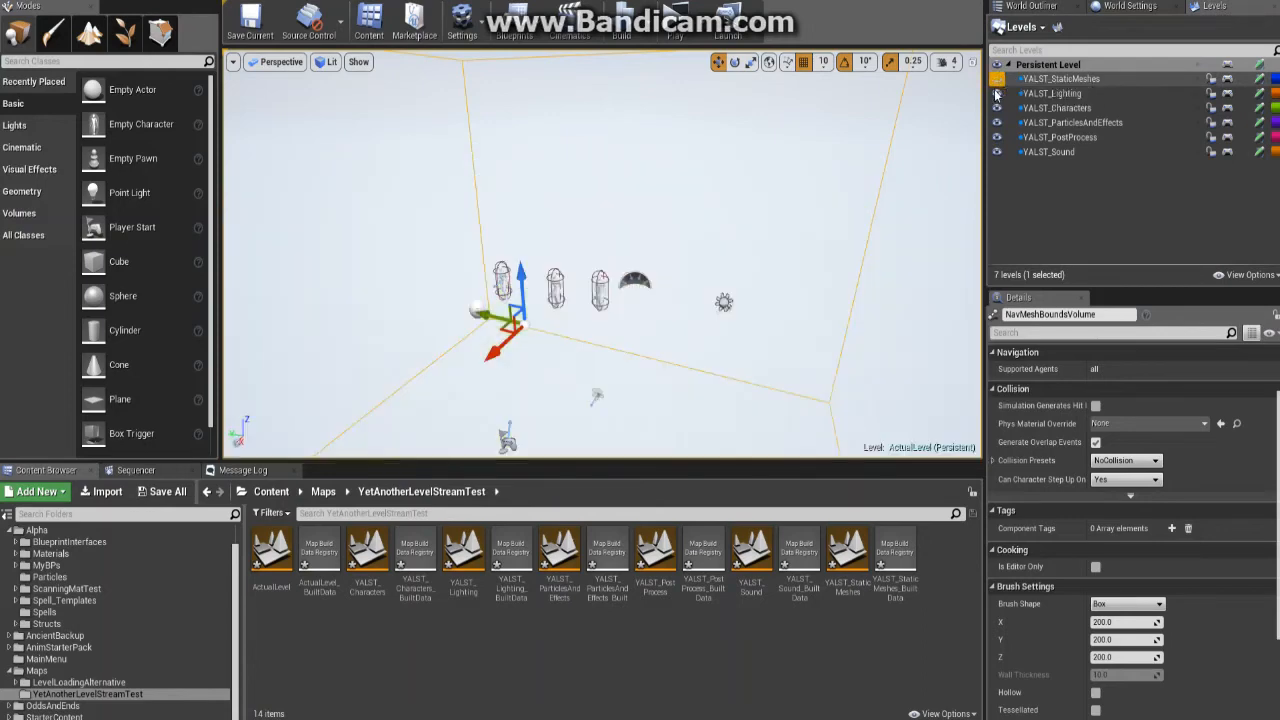
left_click(996, 93)
left_click(996, 107)
left_click(996, 122)
left_click(996, 137)
left_click(996, 153)
Step: Revisit the load screen scene by selecting Player Start, the BlockingVolume with LoadScreenSpawnPoint, and the AtmosphericFog
right_click_drag(800, 250, 685, 355)
key("f")
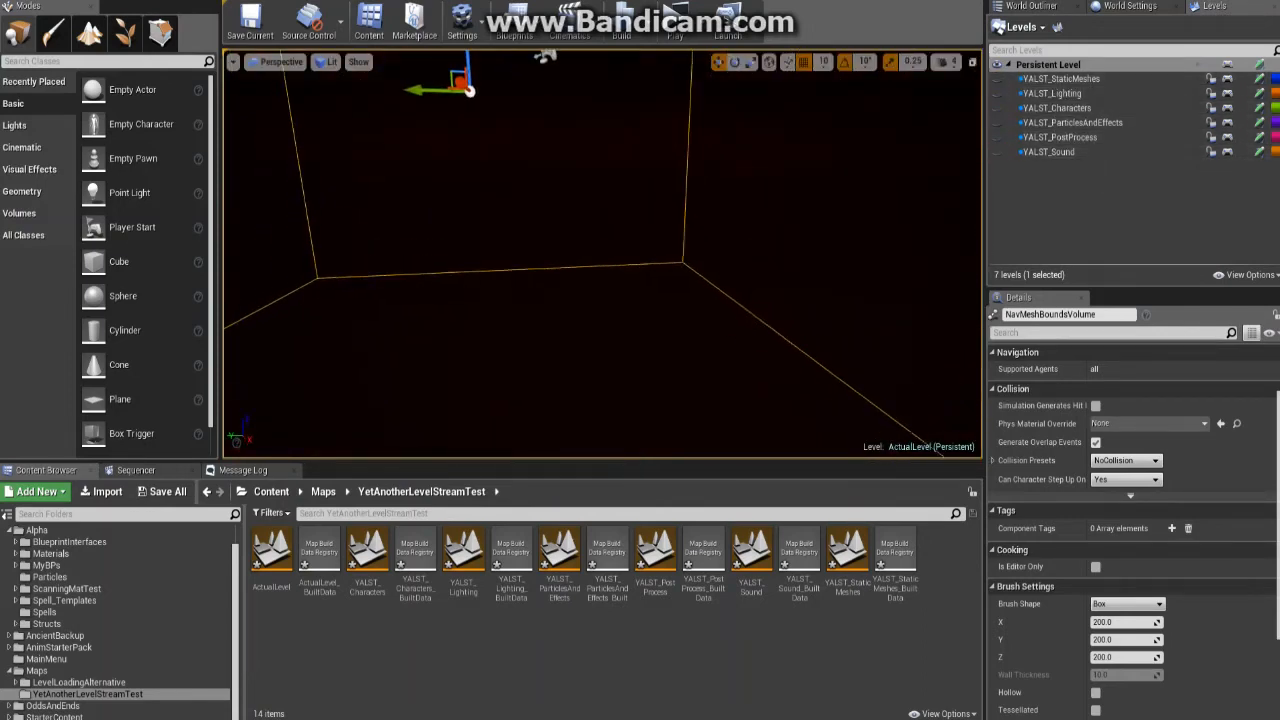
left_click(645, 291)
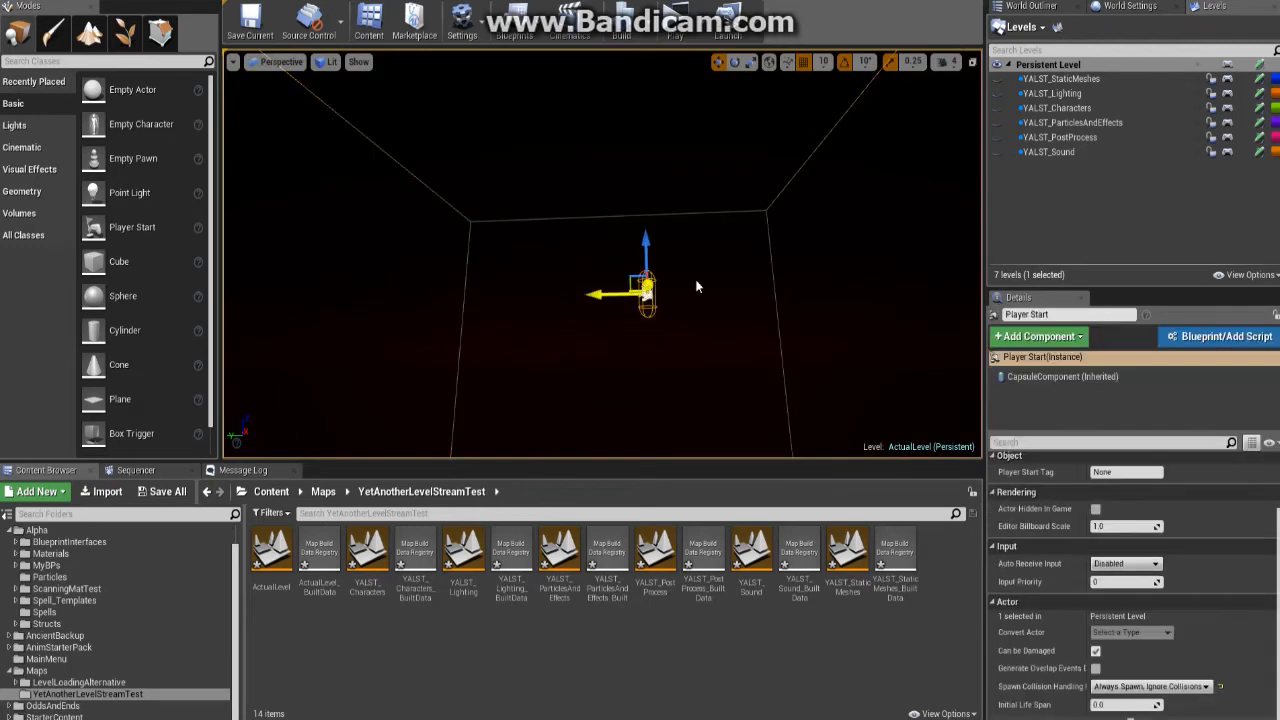
right_click_drag(646, 293, 665, 375)
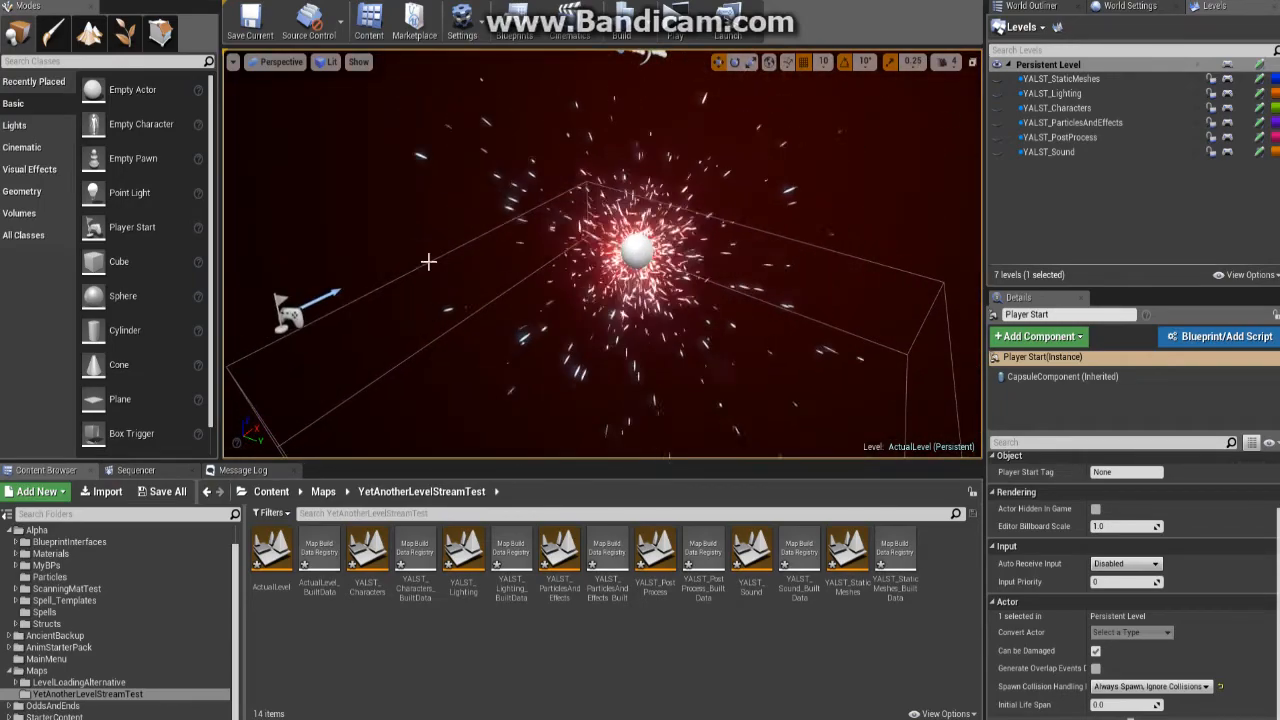
left_click(428, 261)
left_click(275, 303, "ctrl")
right_click_drag(400, 300, 727, 430)
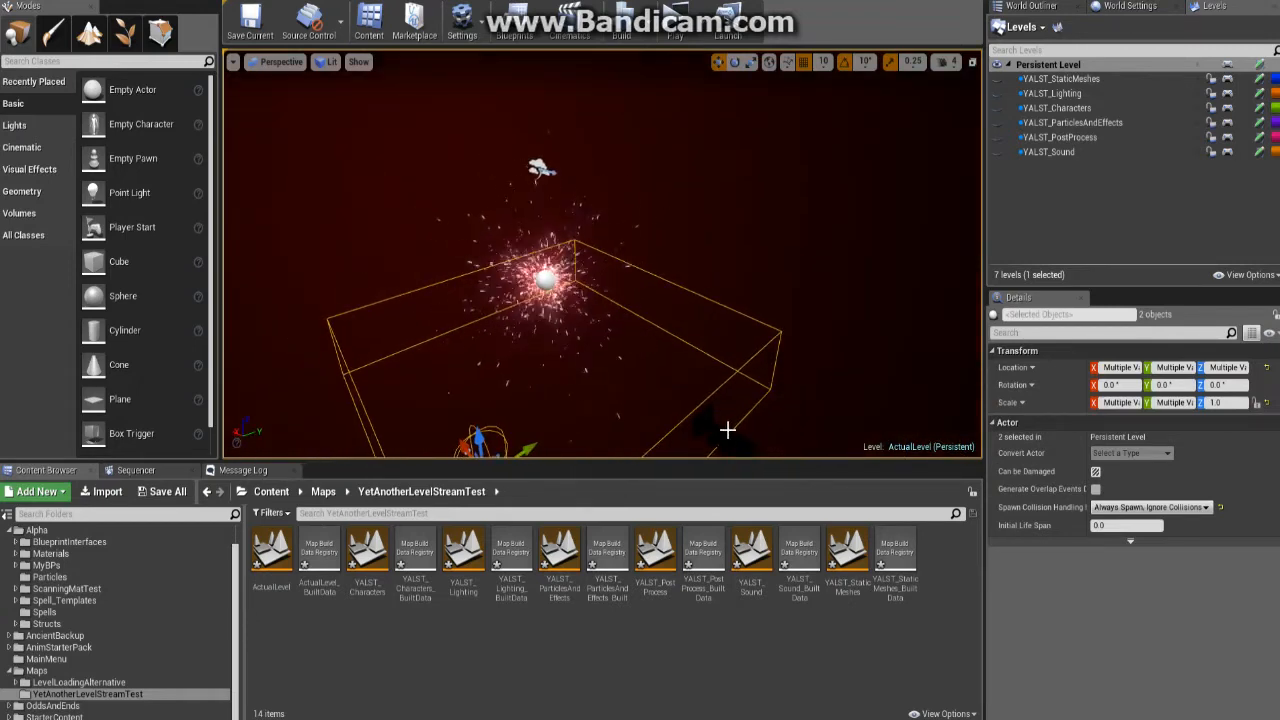
left_click(540, 168)
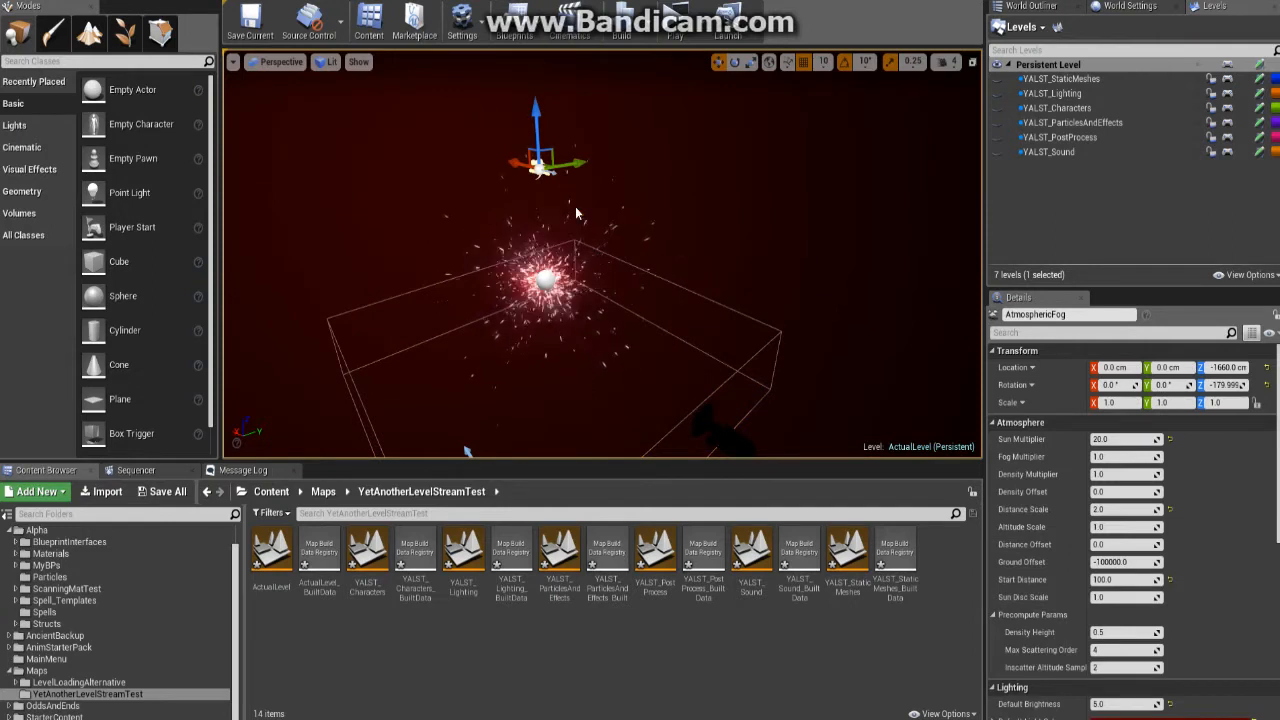
key("f")
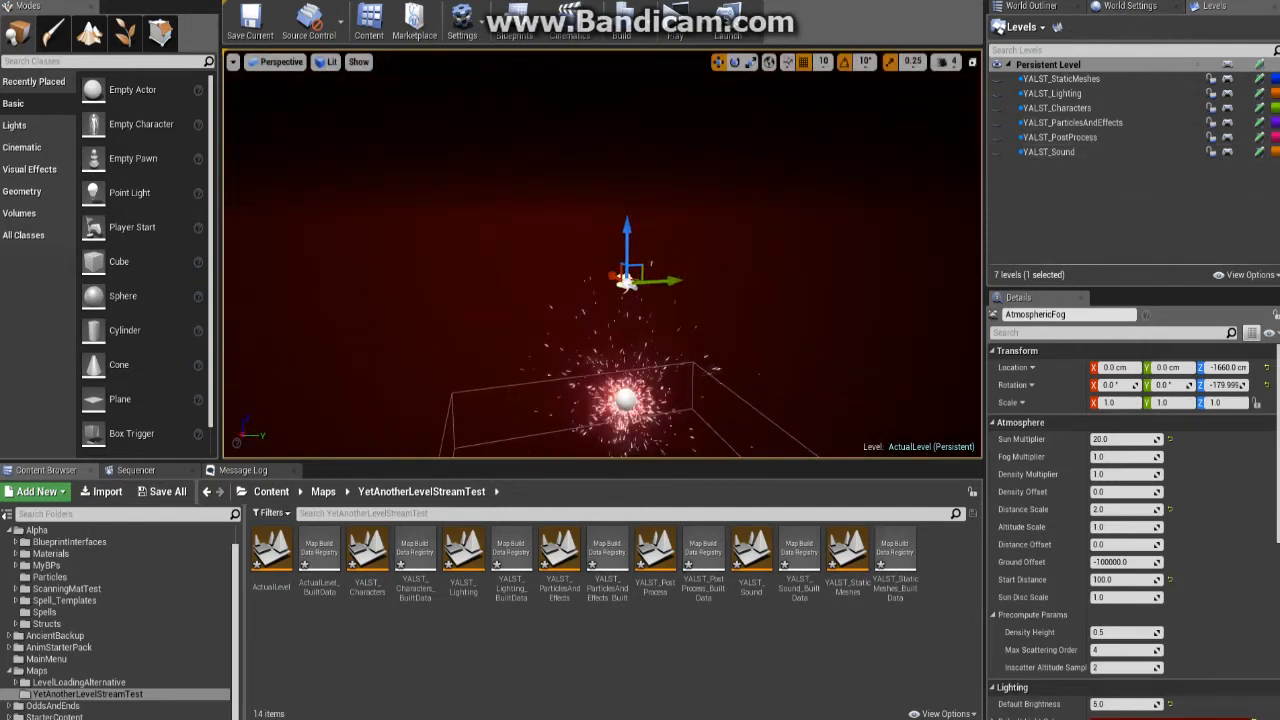
right_click_drag(561, 76, 586, 150)
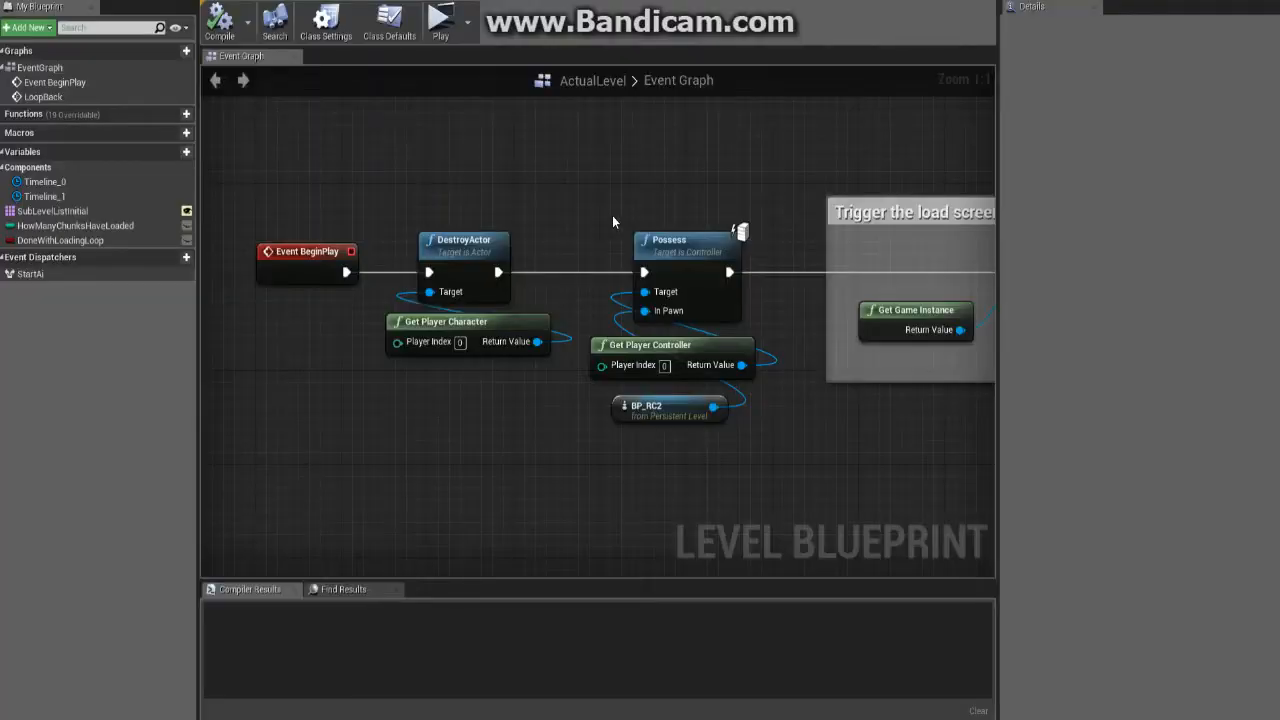
Step: In the ActualLevel level blueprint, select the nodes from Event BeginPlay through the load screen widget group and examine the chain's start
scroll(560, 189, "down", 5)
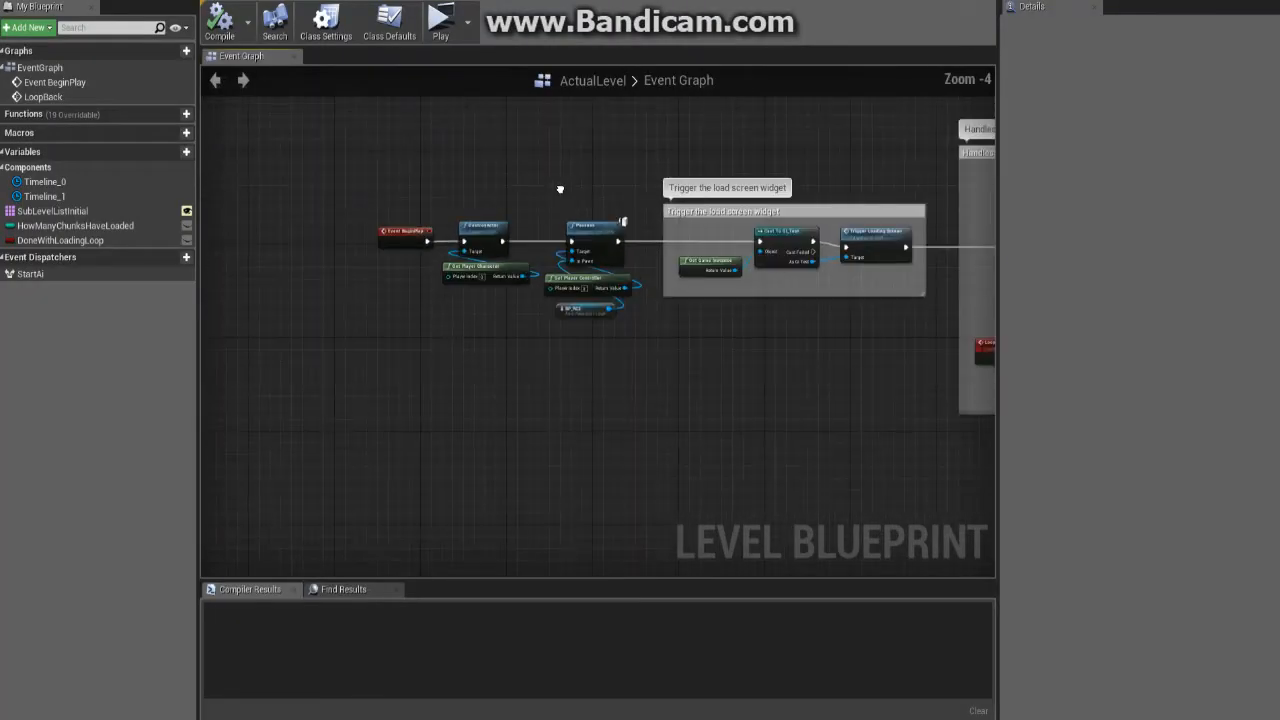
right_click_drag(560, 189, 529, 205)
left_click_drag(369, 176, 909, 387)
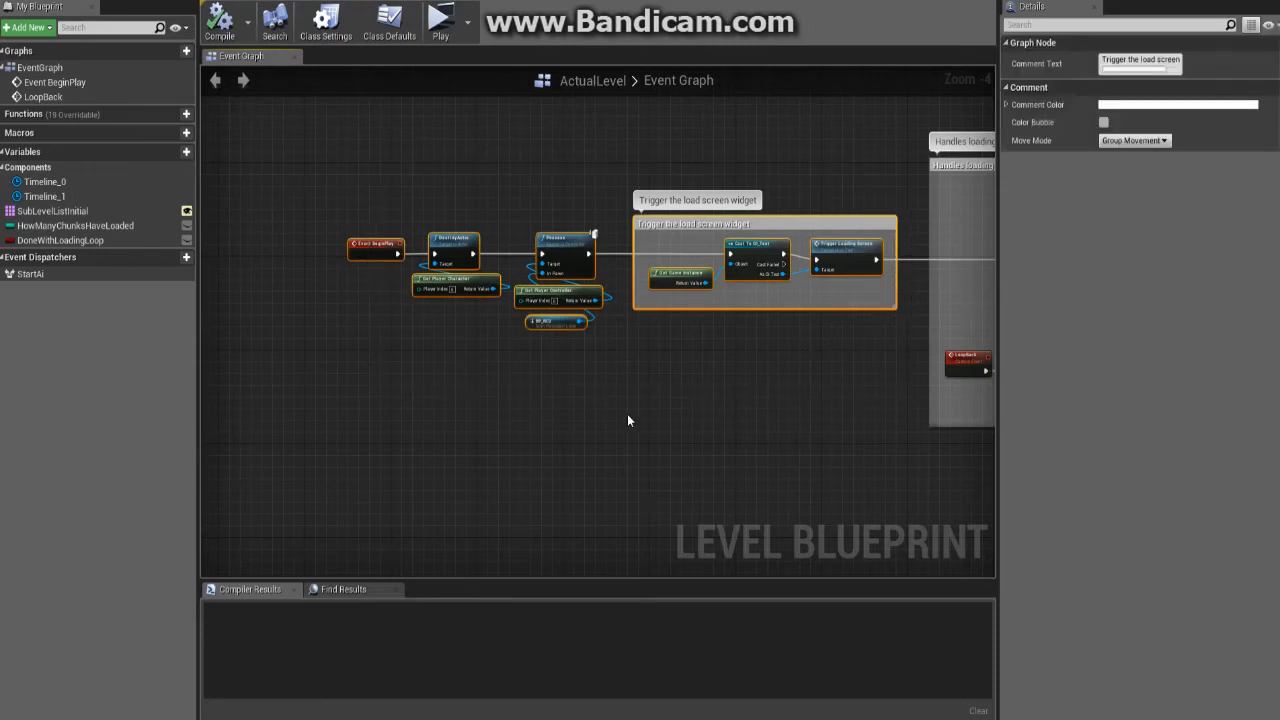
left_click(640, 390)
scroll(474, 212, "up", 3)
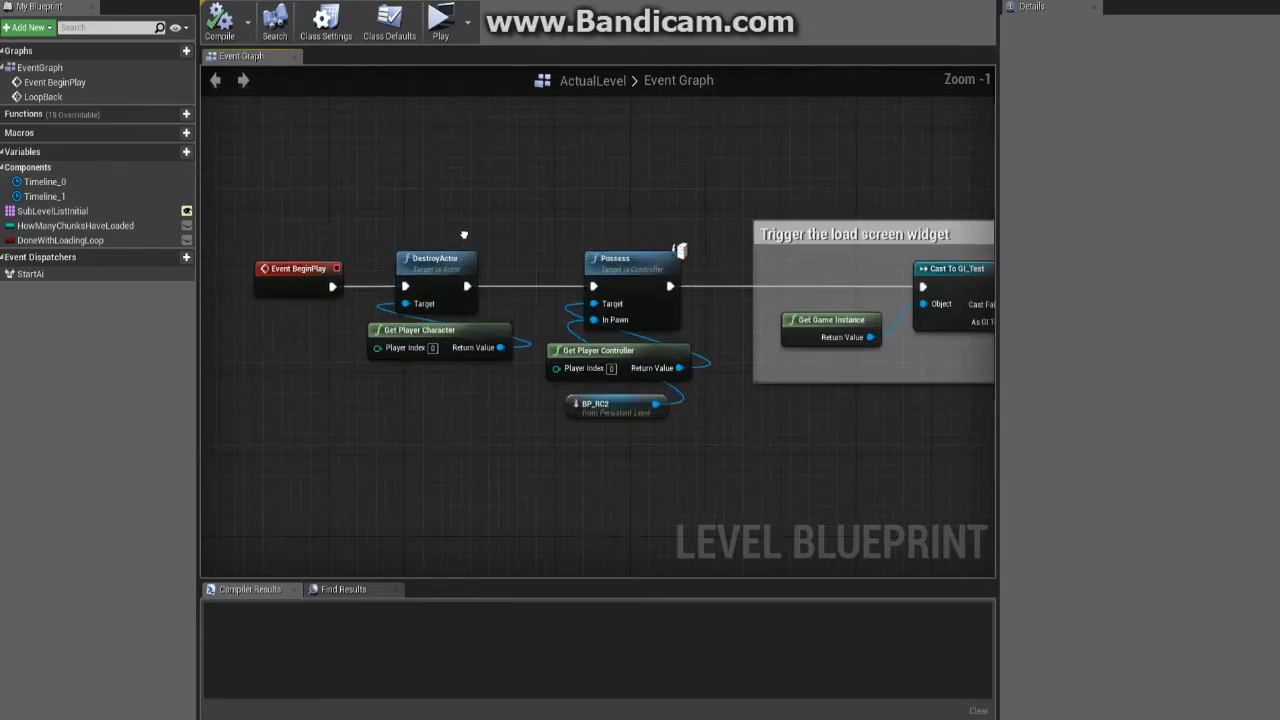
Step: Select the SubLevelListInitial variable and look at its available variable types, leaving the Name array type in place
left_click(57, 212)
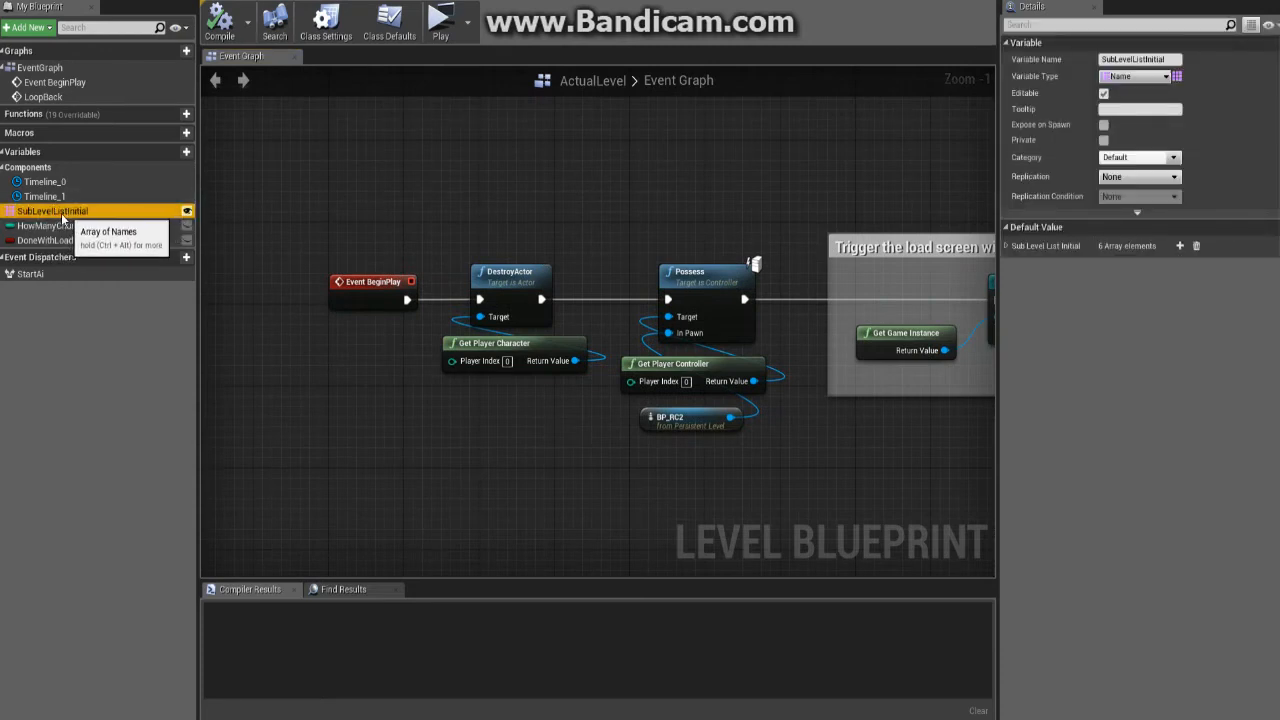
left_click(1166, 77)
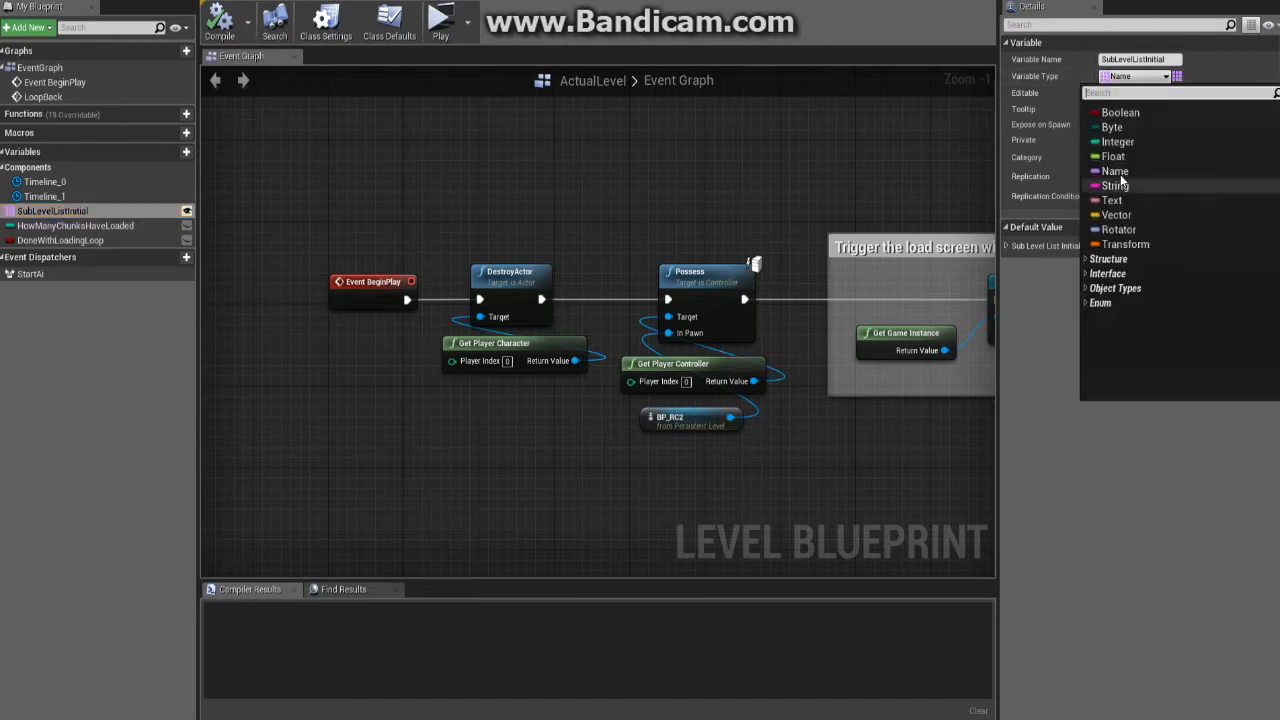
left_click(1167, 77)
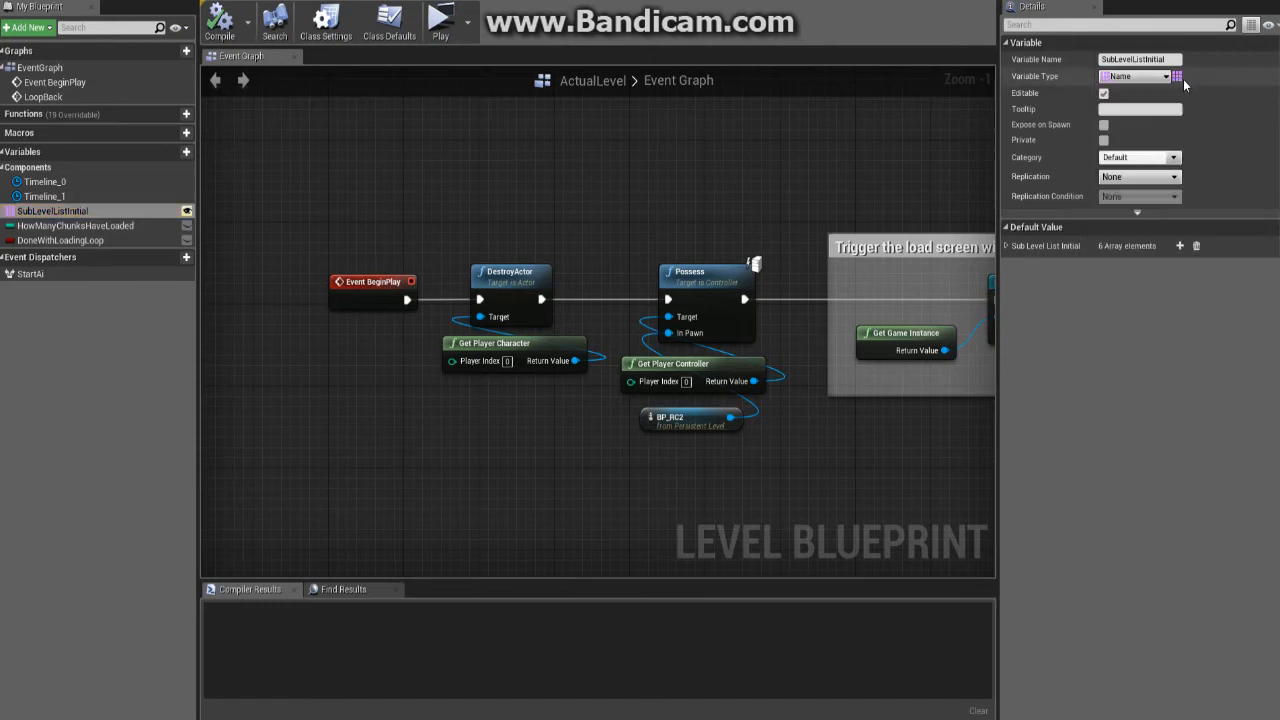
Step: Expand the default value of SubLevelListInitial and go through its sublevel name entries, from YALST_StaticMeshes to YALST_Sound
left_click(1007, 245)
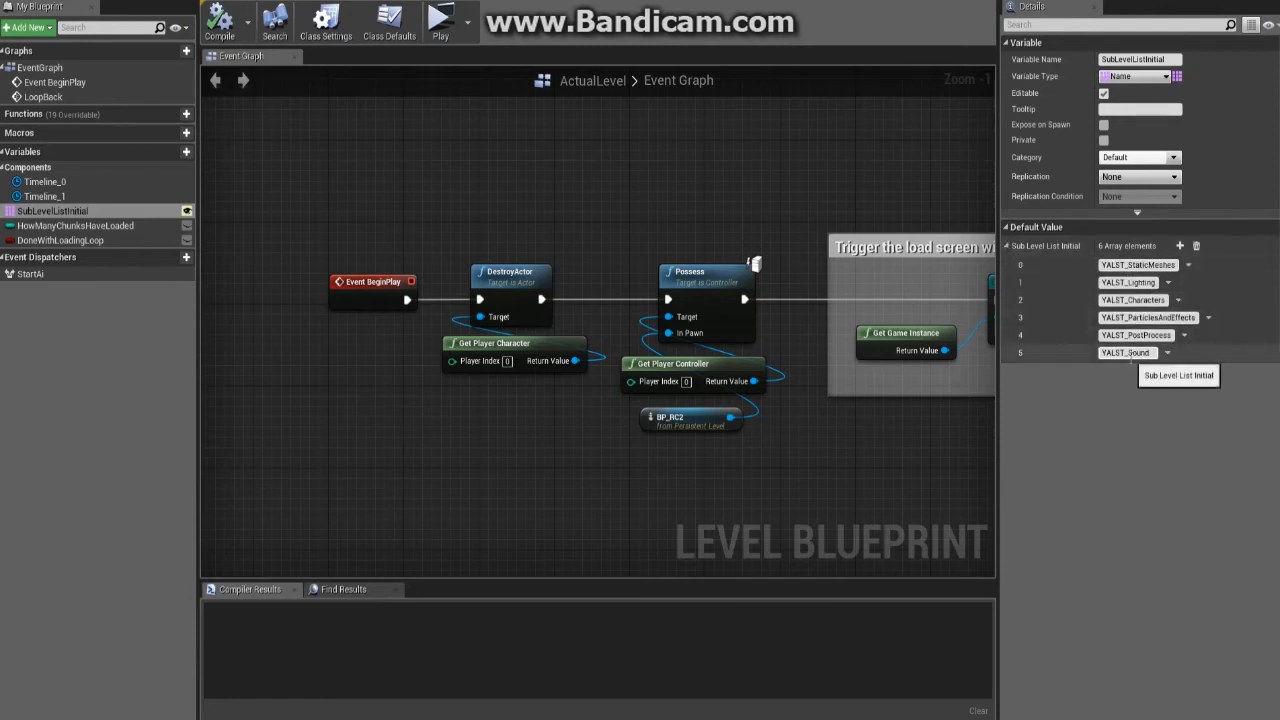
left_click(1138, 265)
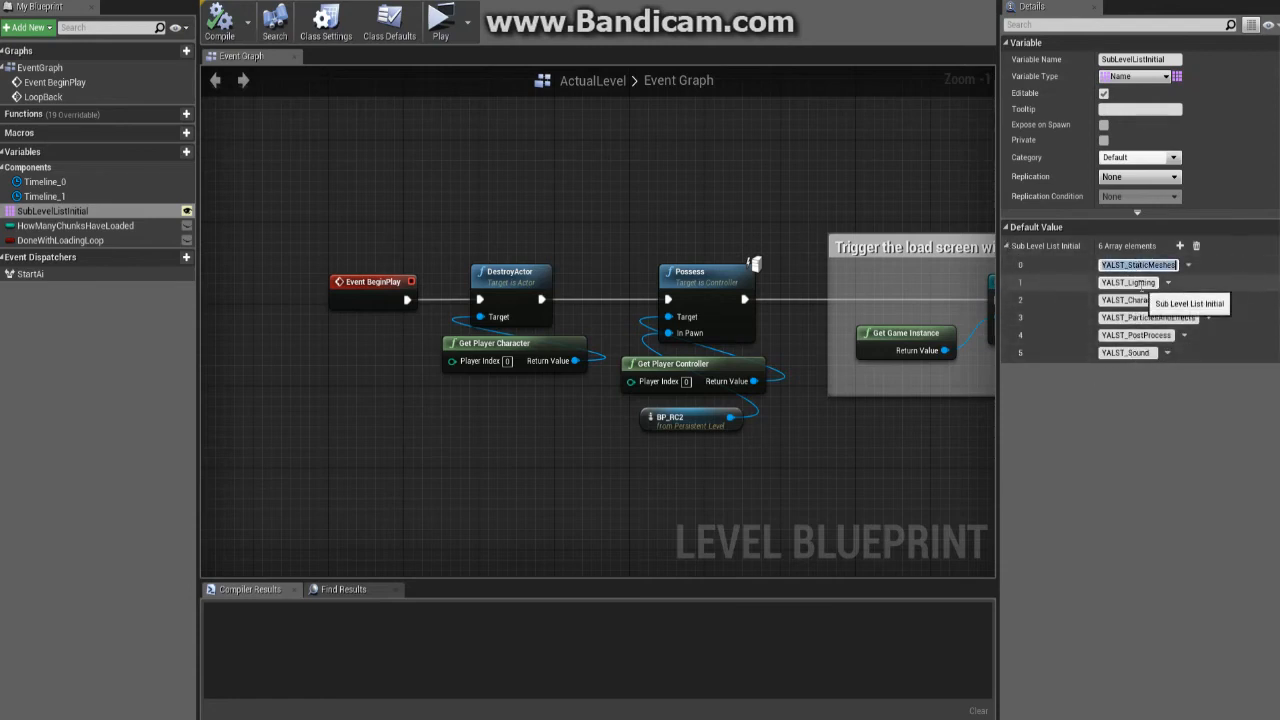
left_click(1140, 318)
left_click(1138, 336)
left_click(1138, 352)
left_click(1133, 265)
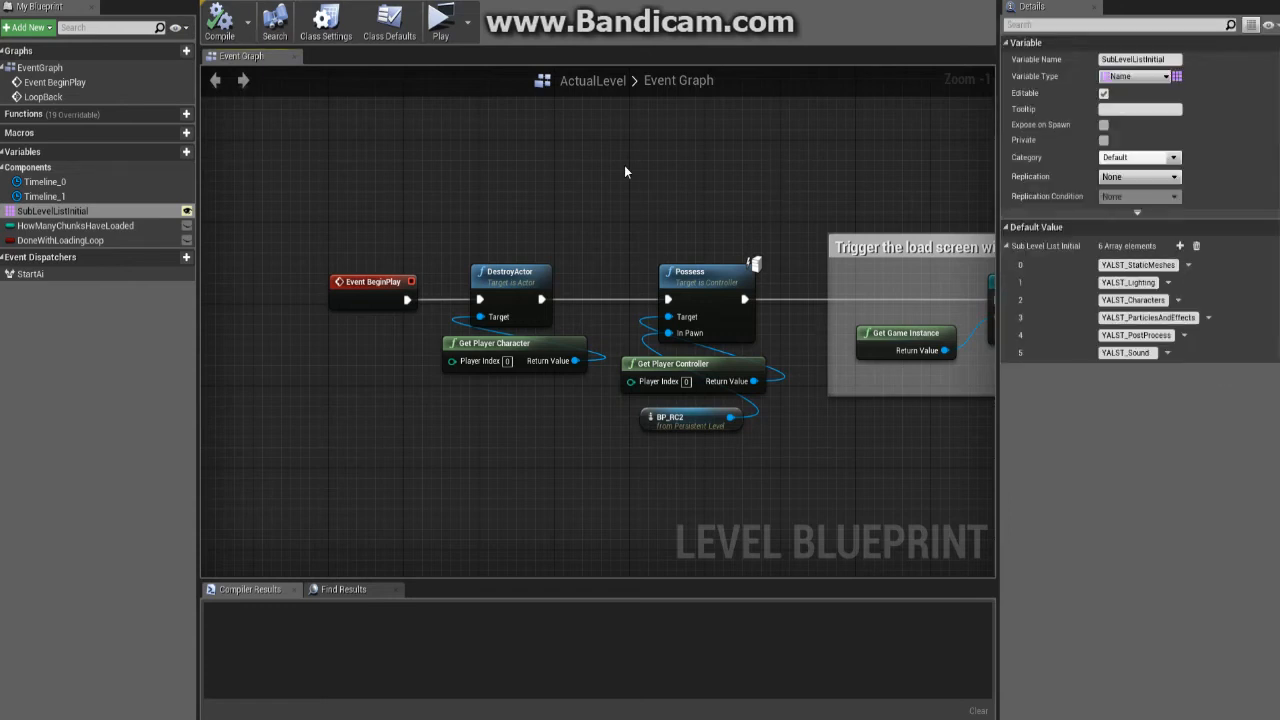
Step: Review the details and default values of the HowManyChunksHaveLoaded and DoneWithLoadingLoop variables
left_click(62, 227)
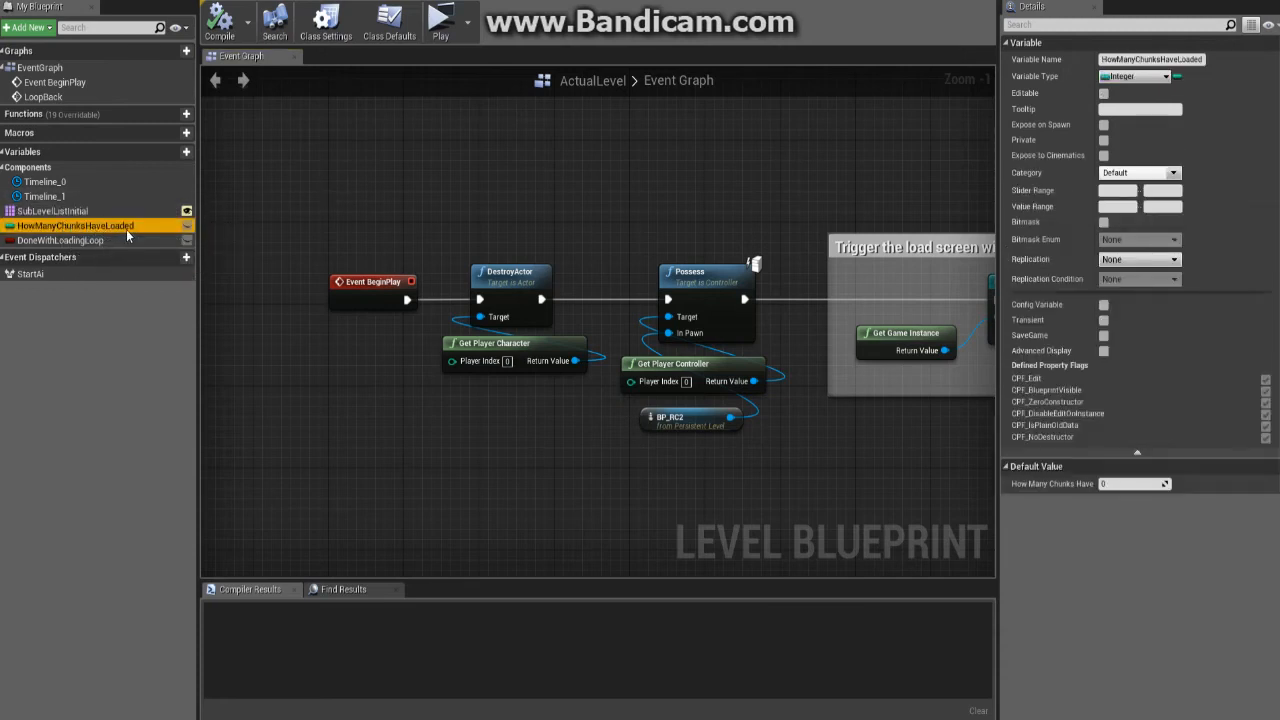
left_click(45, 240)
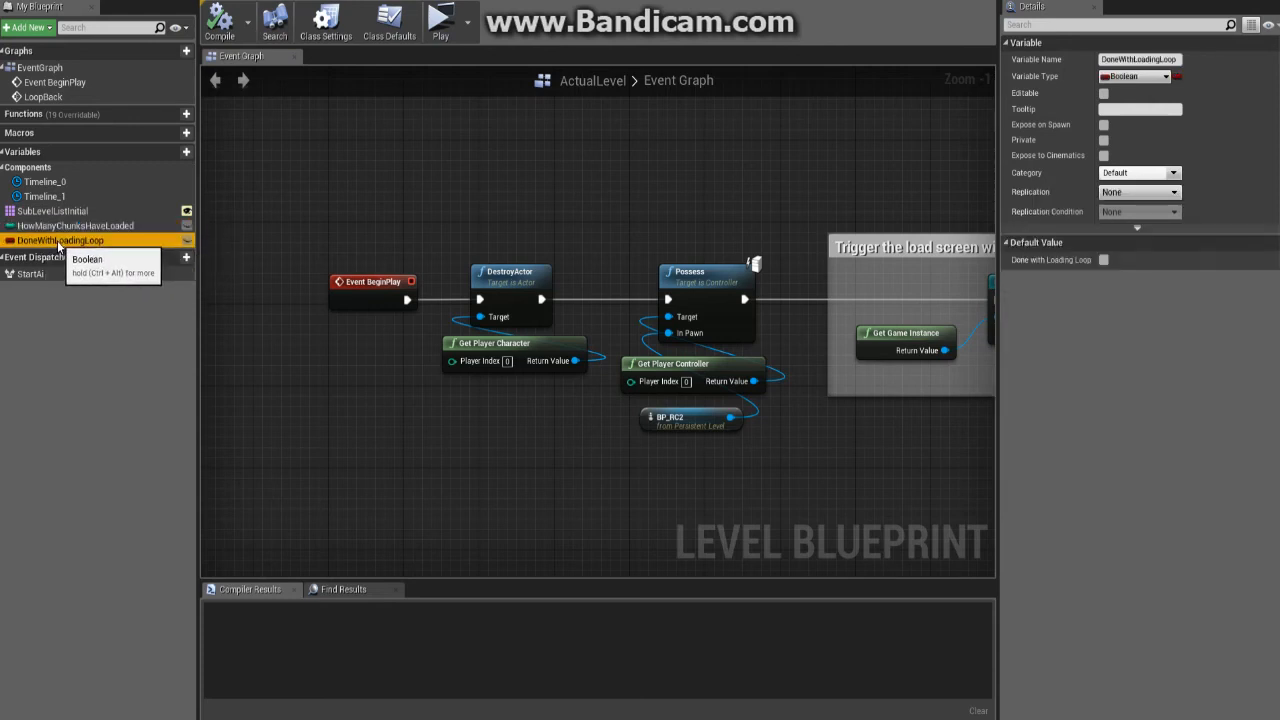
right_click_drag(762, 183, 695, 193)
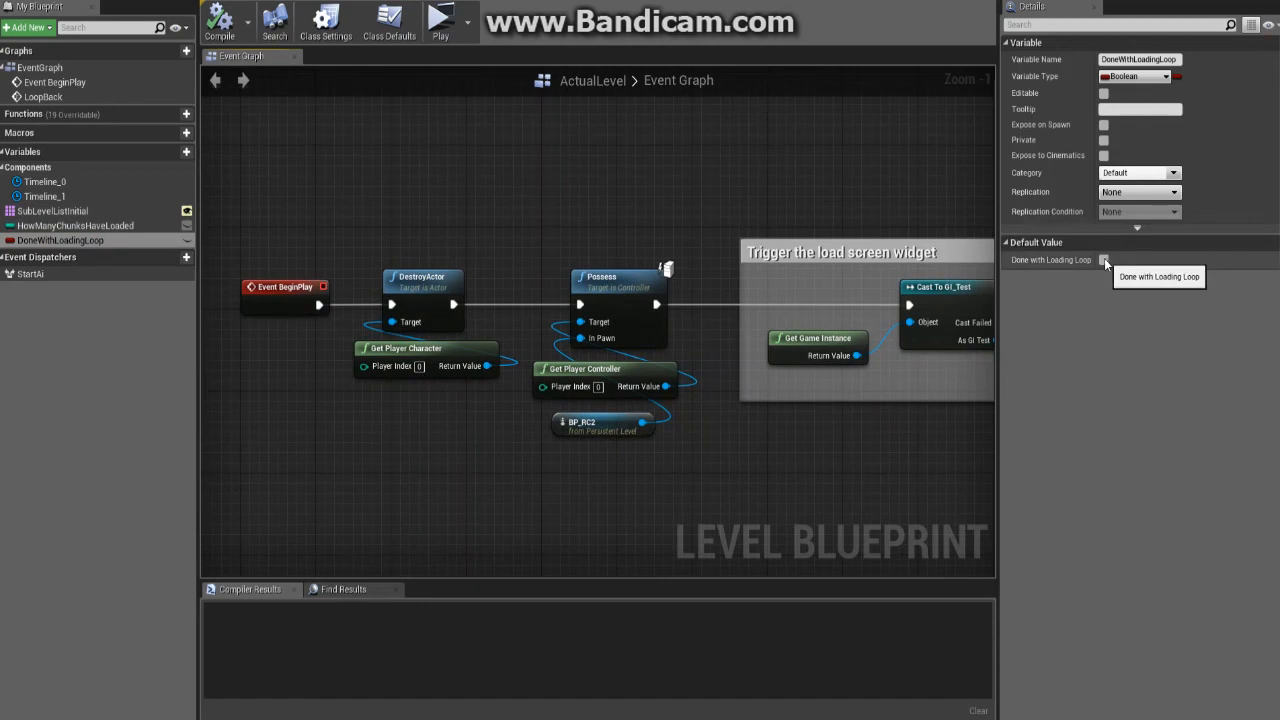
Step: Examine the graph from the load screen widget group to the sublevel loading group, and return to Event BeginPlay
right_click_drag(852, 140, 476, 145)
scroll(846, 146, "down", 1)
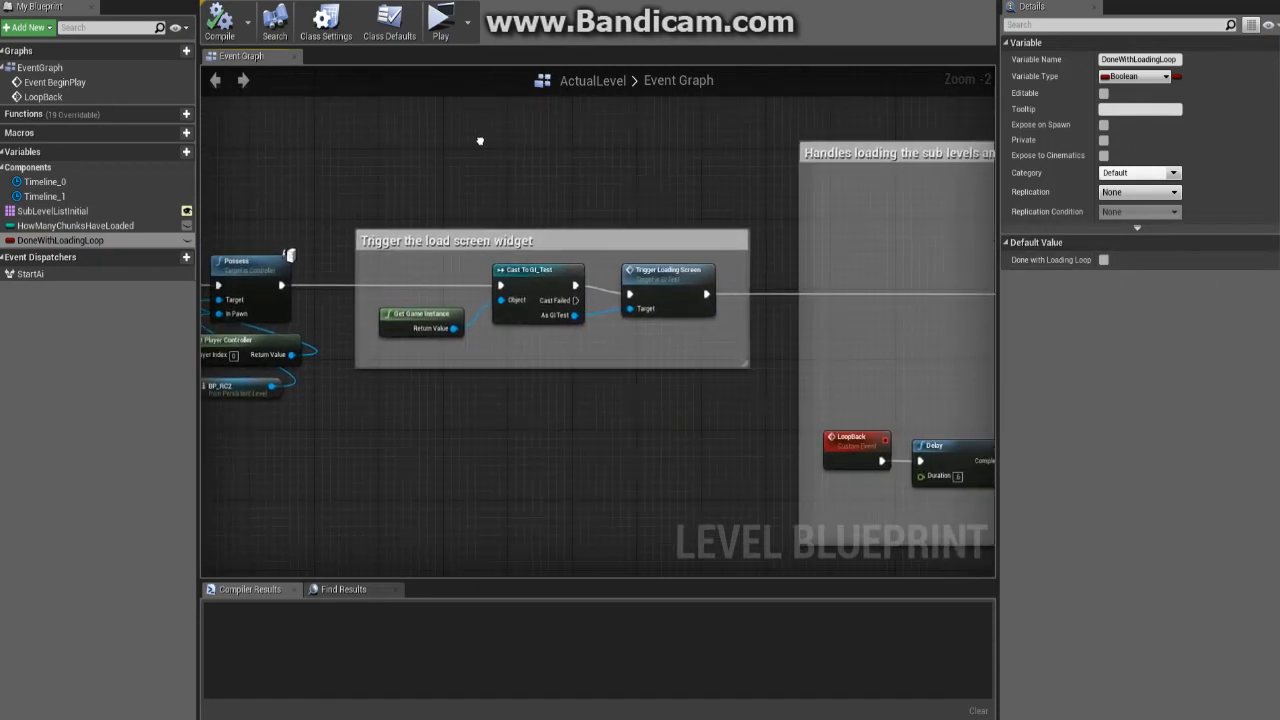
scroll(476, 140, "down", 5)
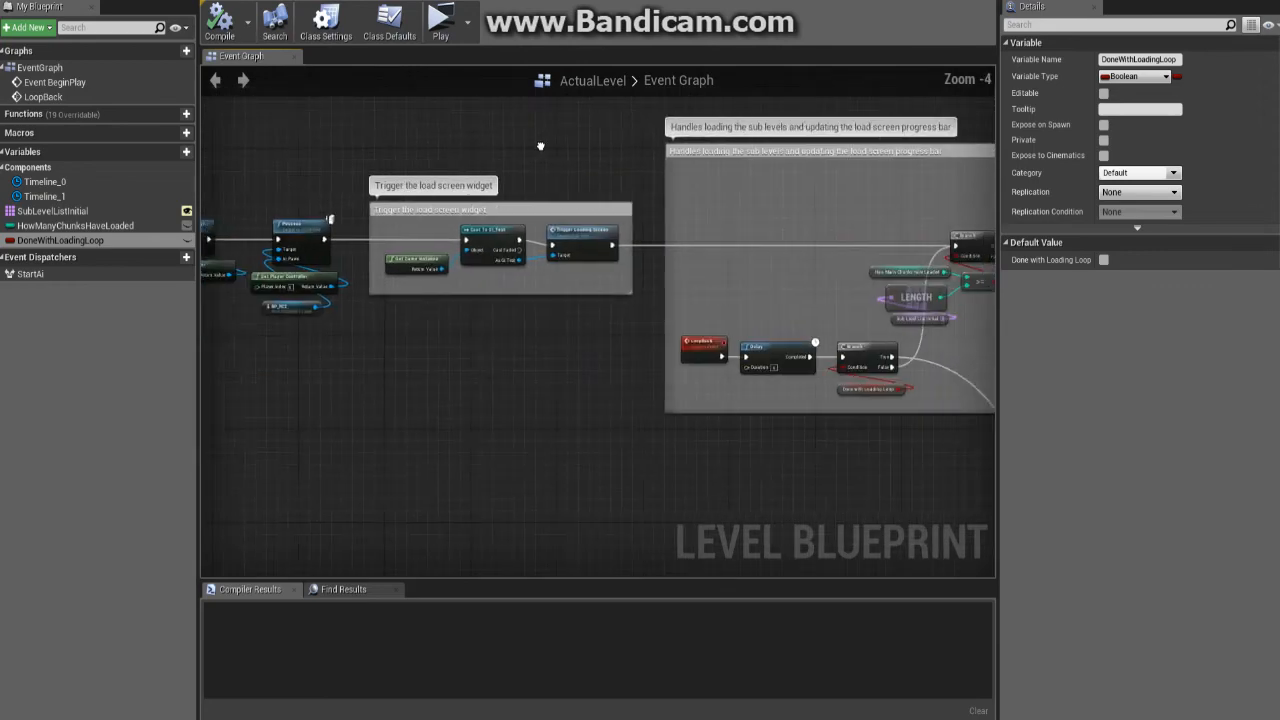
right_click_drag(840, 214, 880, 262)
right_click_drag(634, 148, 753, 192)
right_click_drag(461, 145, 630, 158)
scroll(520, 268, "up", 4)
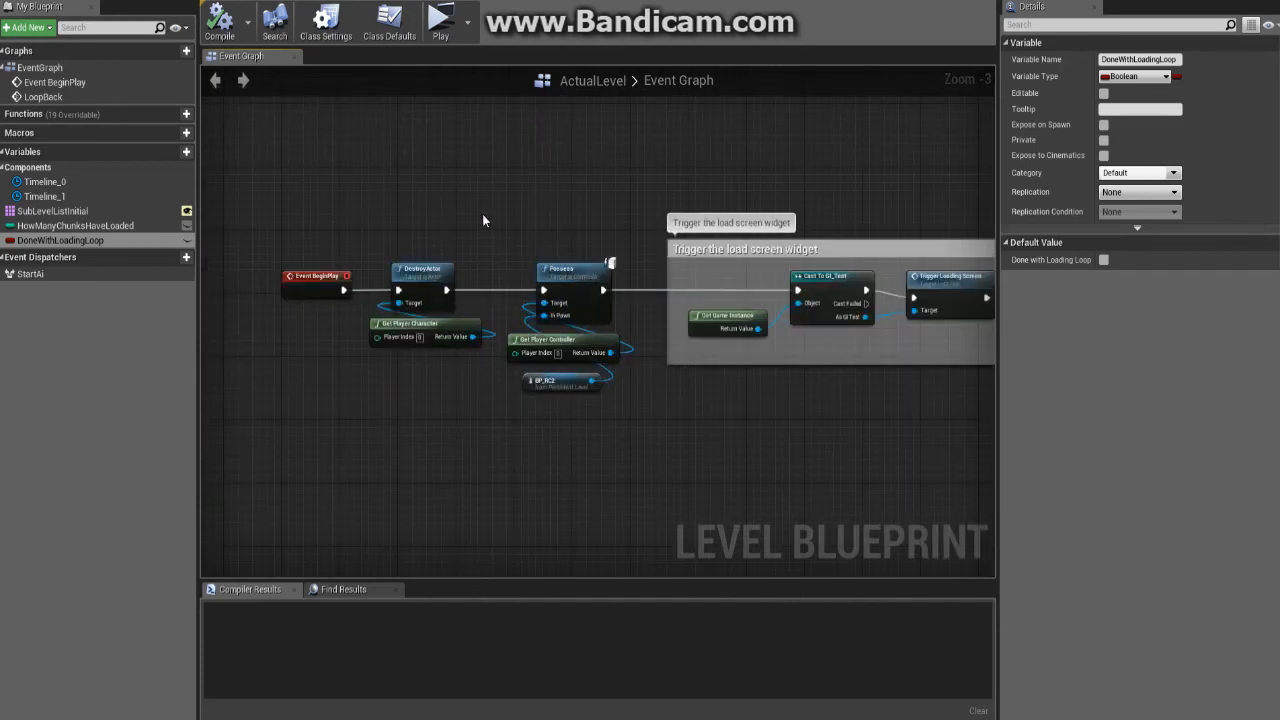